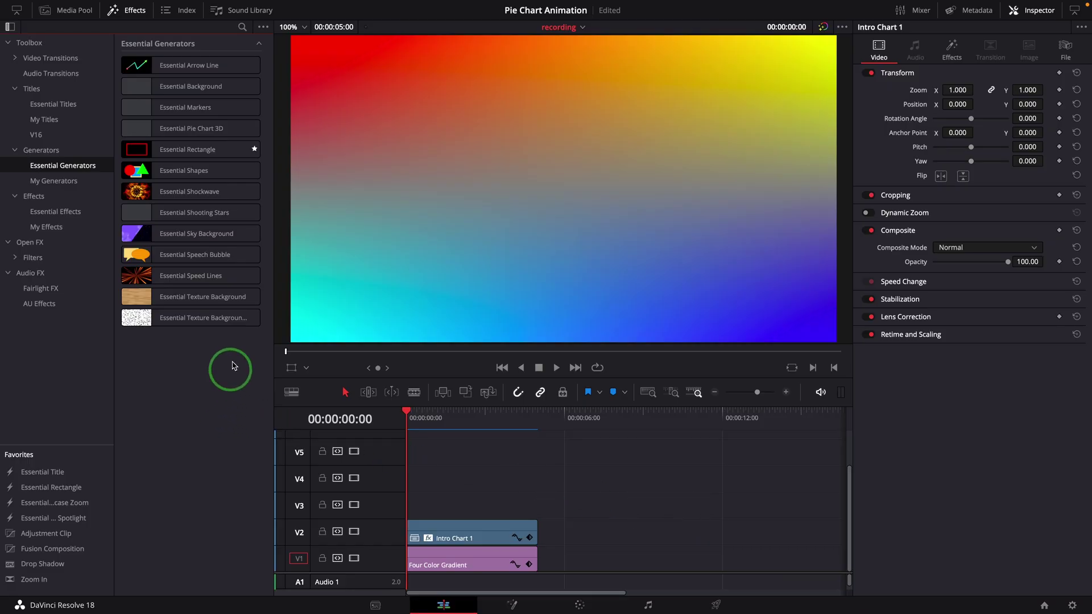
# Place an Essential Background clip on V2 after Intro Chart 1 and colour it solid blue.
pyautogui.moveTo(170, 86); pyautogui.dragTo(569, 535)
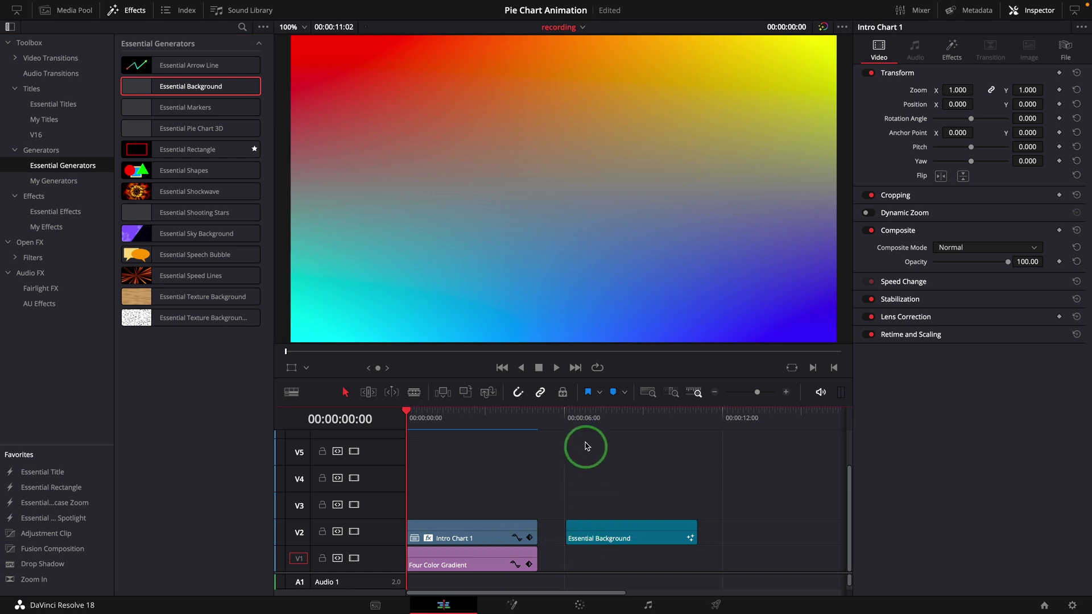
pyautogui.moveTo(574, 421); pyautogui.dragTo(605, 419)
pyautogui.click(645, 535)
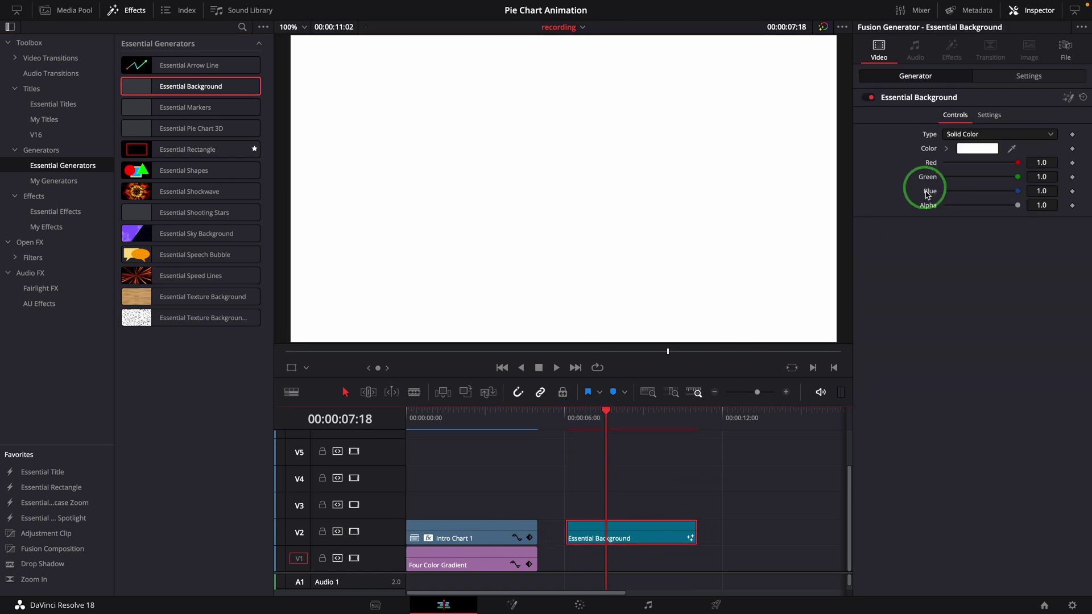
pyautogui.click(974, 149)
pyautogui.click(699, 239)
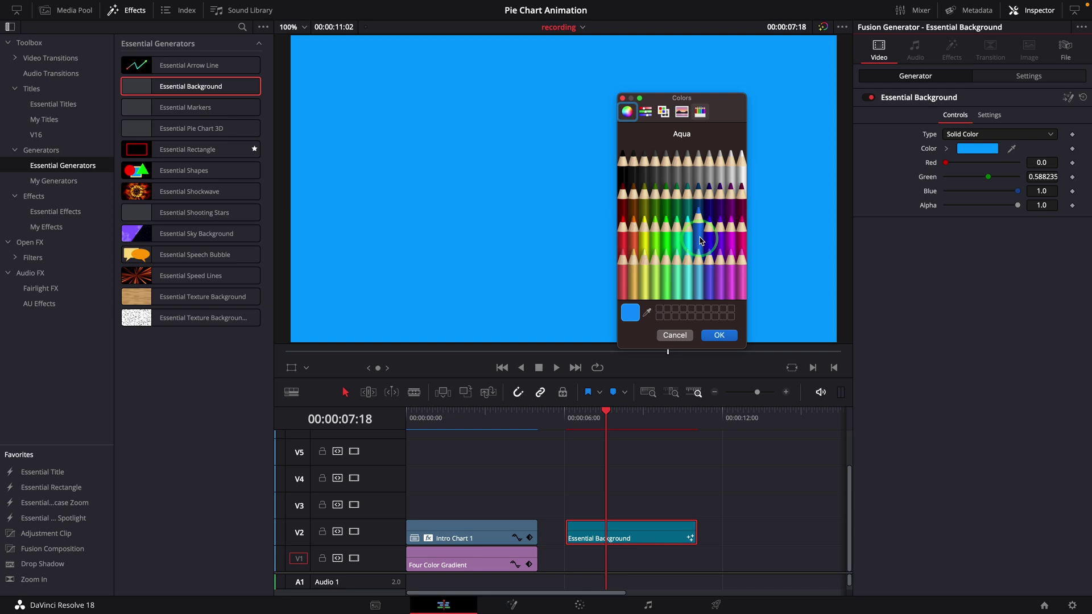
pyautogui.click(718, 336)
pyautogui.click(565, 419)
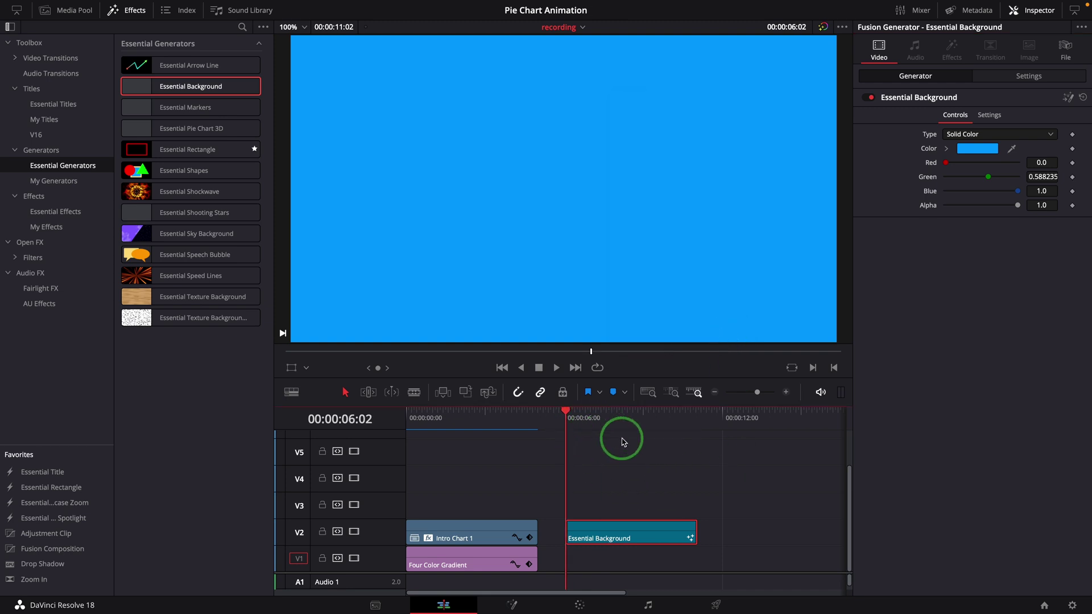
# Apply an Essential Mask to the blue background clip and set Mask Type to Ellipse.
pyautogui.click(55, 211)
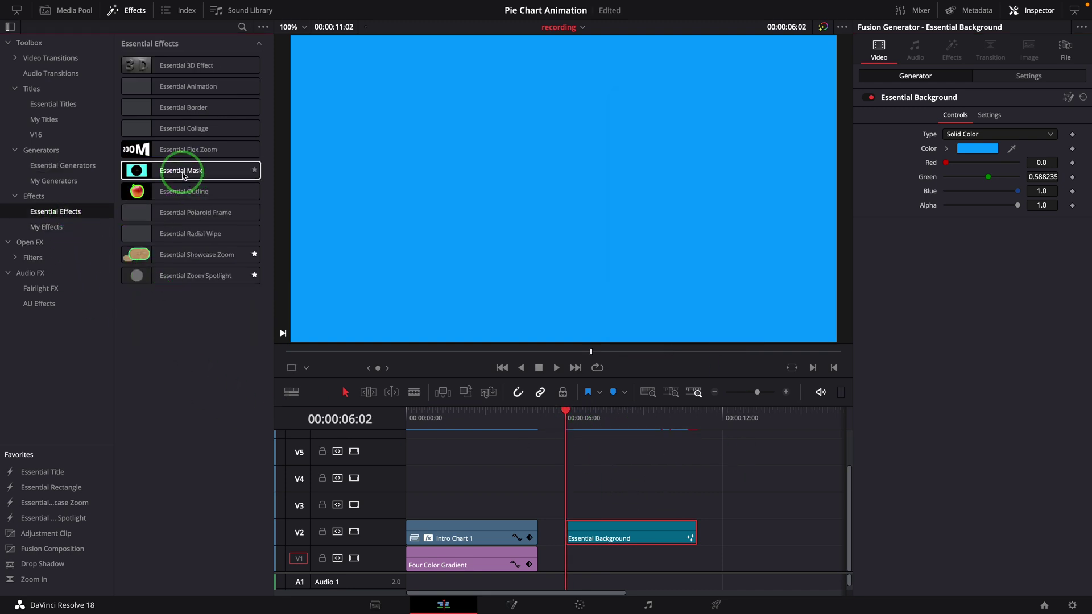
pyautogui.moveTo(178, 171); pyautogui.dragTo(449, 178)
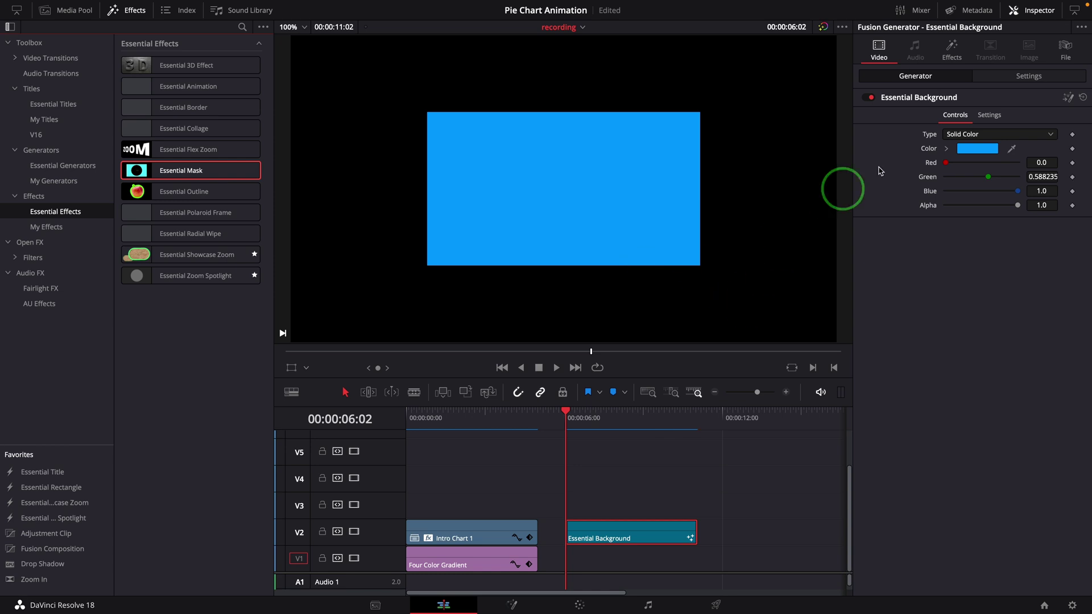
pyautogui.click(947, 63)
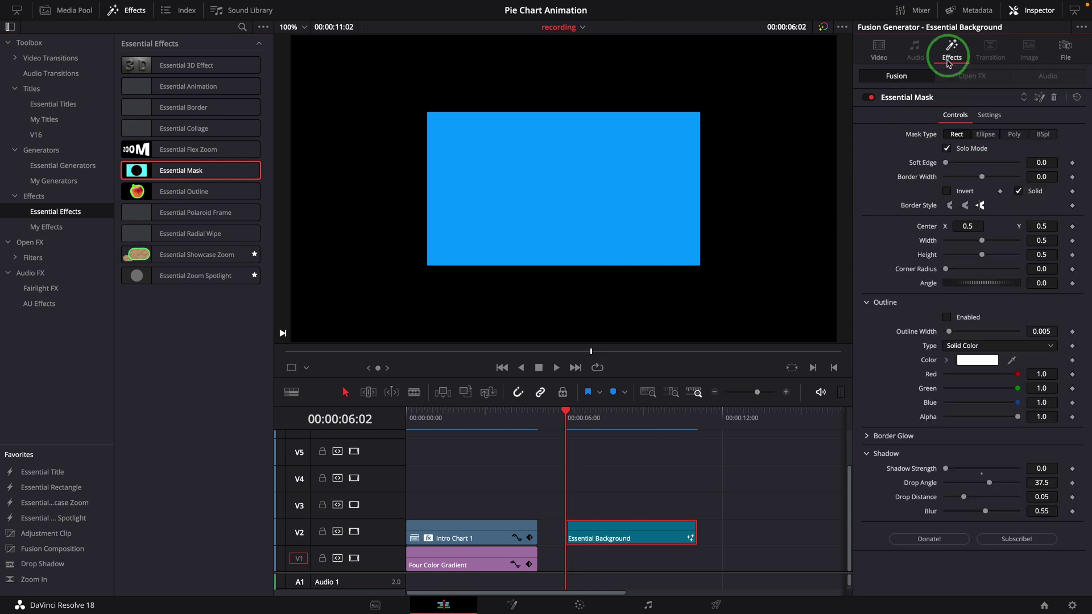
pyautogui.click(986, 135)
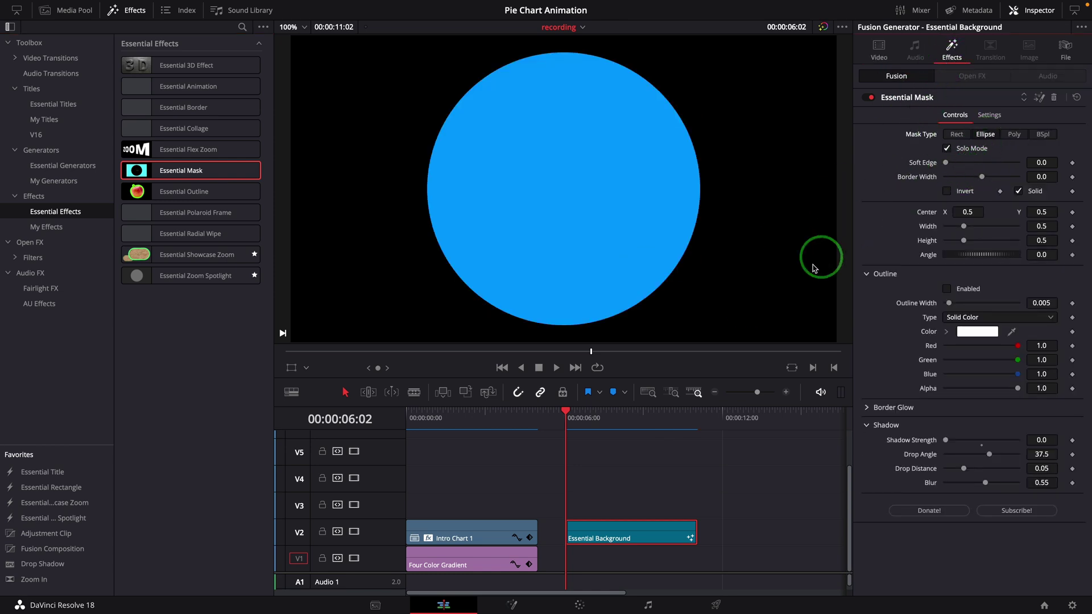
# Add a Solid Color clip to V2, try masking it, then delete it.
pyautogui.click(41, 150)
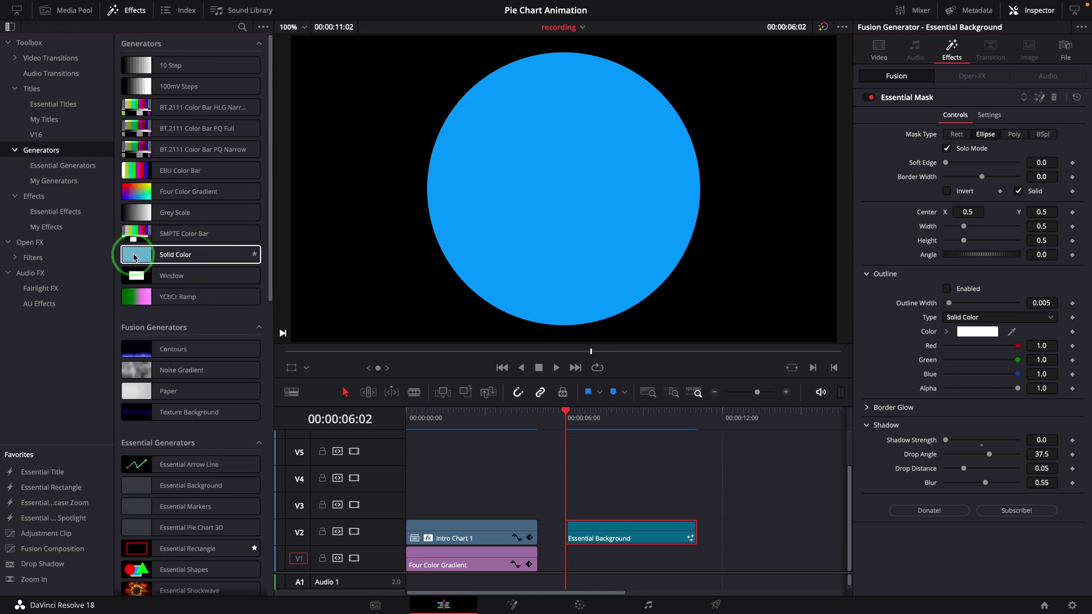
pyautogui.moveTo(134, 254); pyautogui.dragTo(719, 540)
pyautogui.click(734, 415)
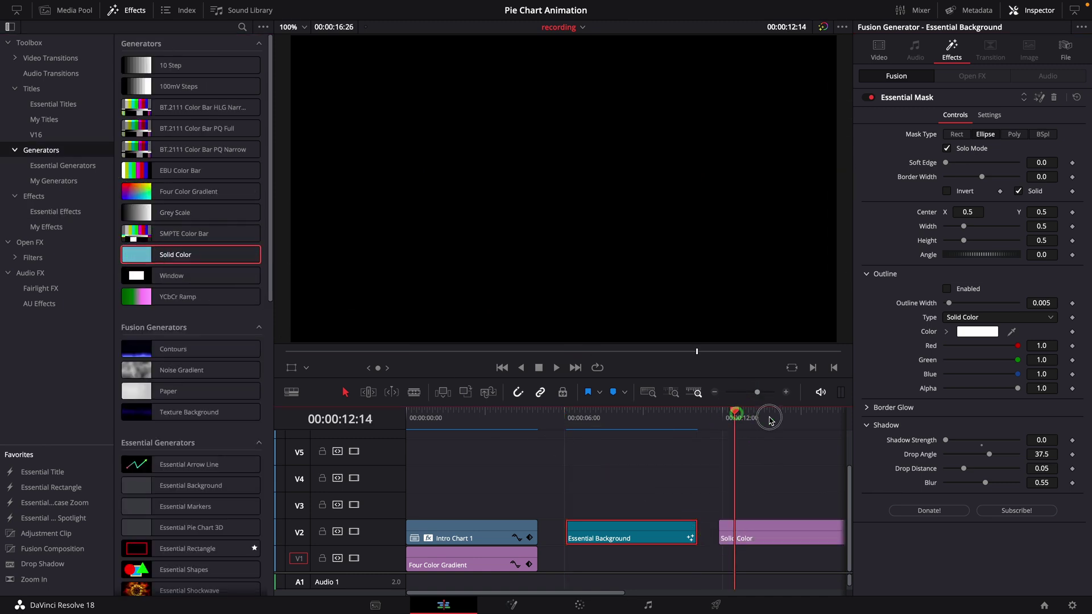
pyautogui.click(773, 532)
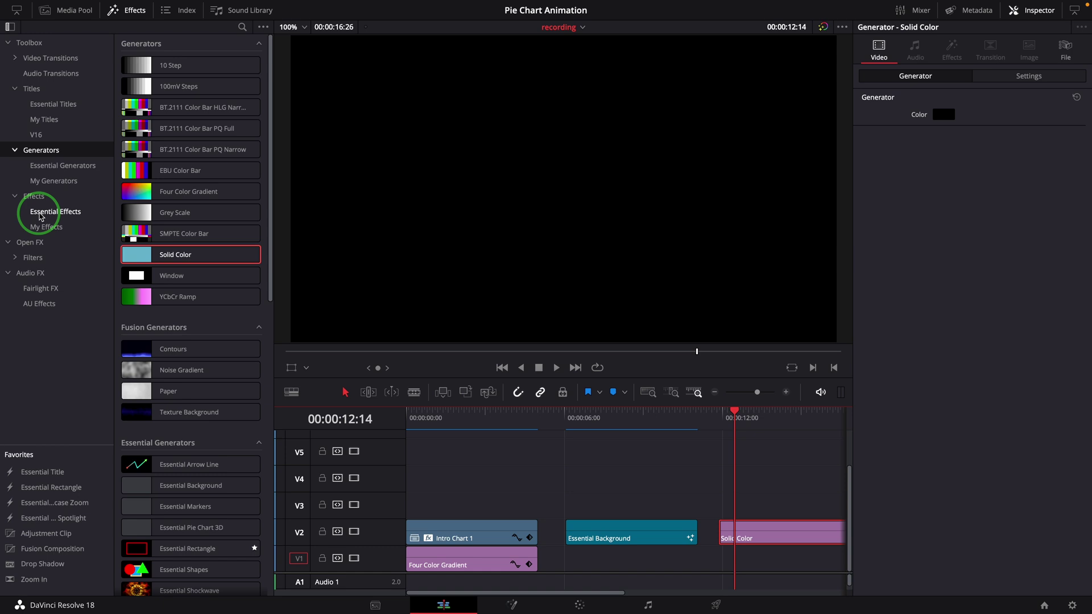
pyautogui.click(50, 212)
pyautogui.moveTo(158, 175); pyautogui.dragTo(626, 195)
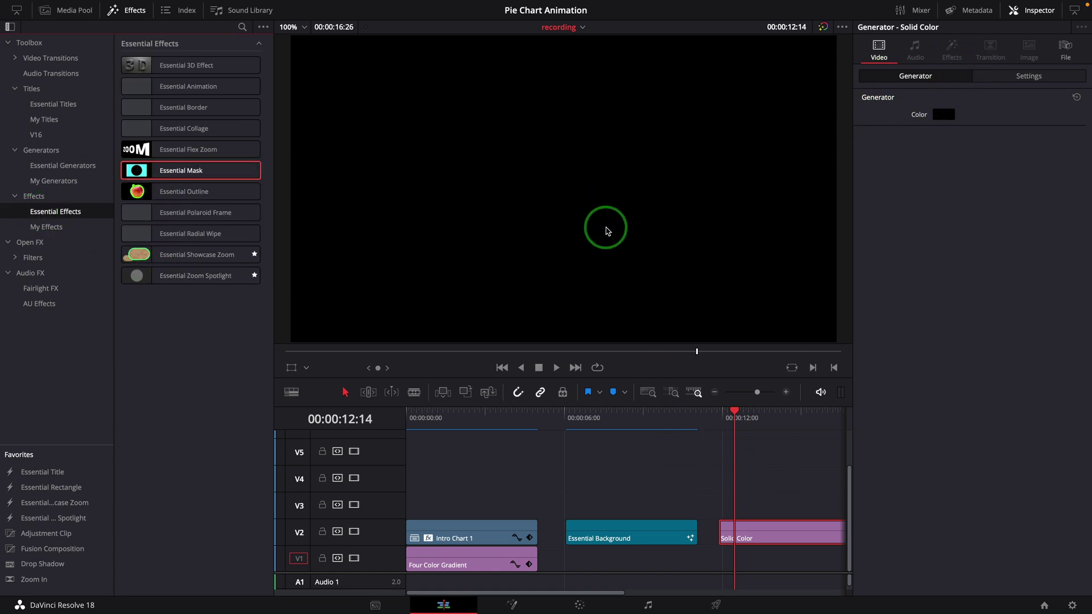
pyautogui.press('Delete')
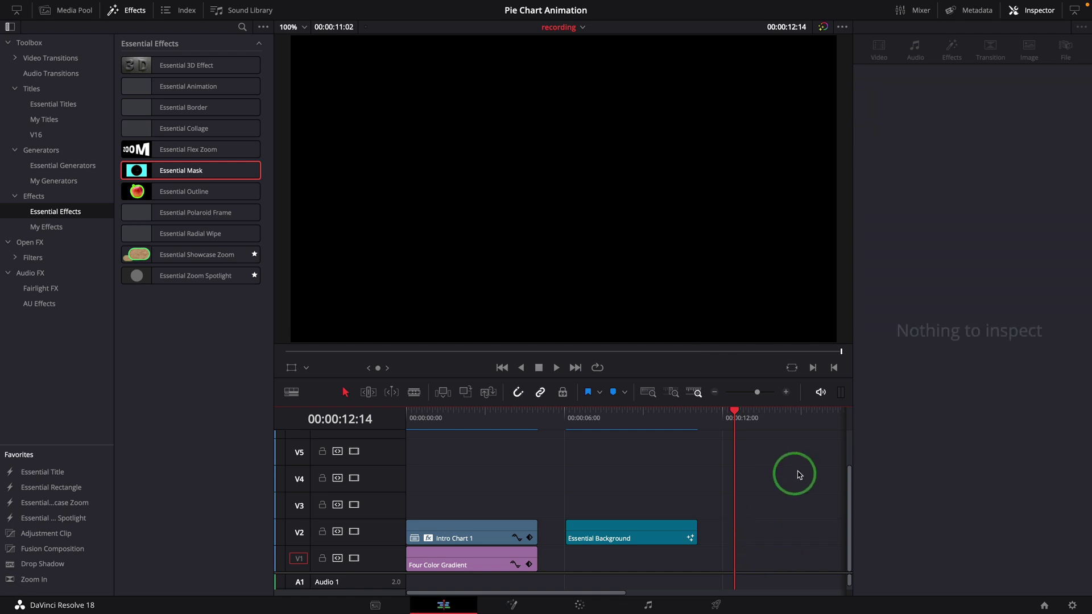
# Shrink the circle mask to about 0.35 using the Fusion overlay, then apply Essential Radial Wipe.
pyautogui.click(606, 410)
pyautogui.click(304, 367)
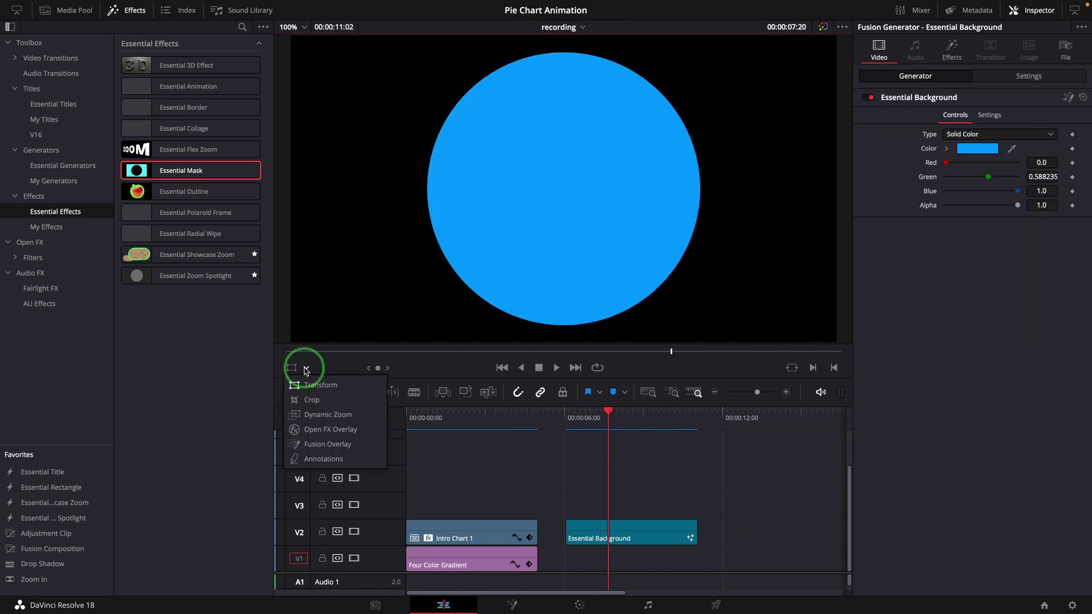
pyautogui.click(323, 444)
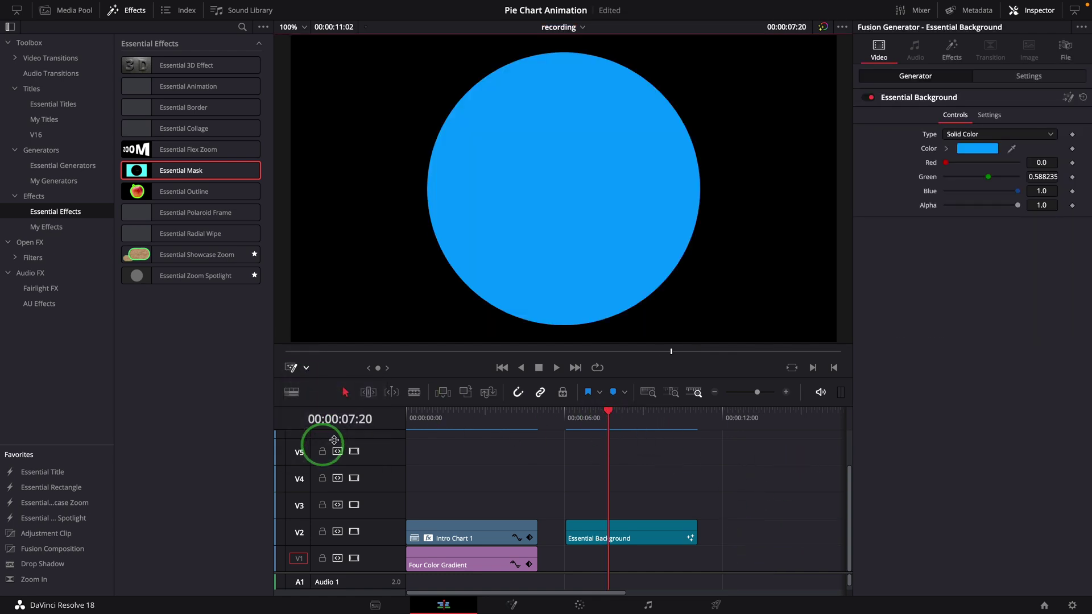
pyautogui.click(616, 529)
pyautogui.moveTo(658, 293); pyautogui.dragTo(633, 256)
pyautogui.moveTo(140, 234); pyautogui.dragTo(608, 535)
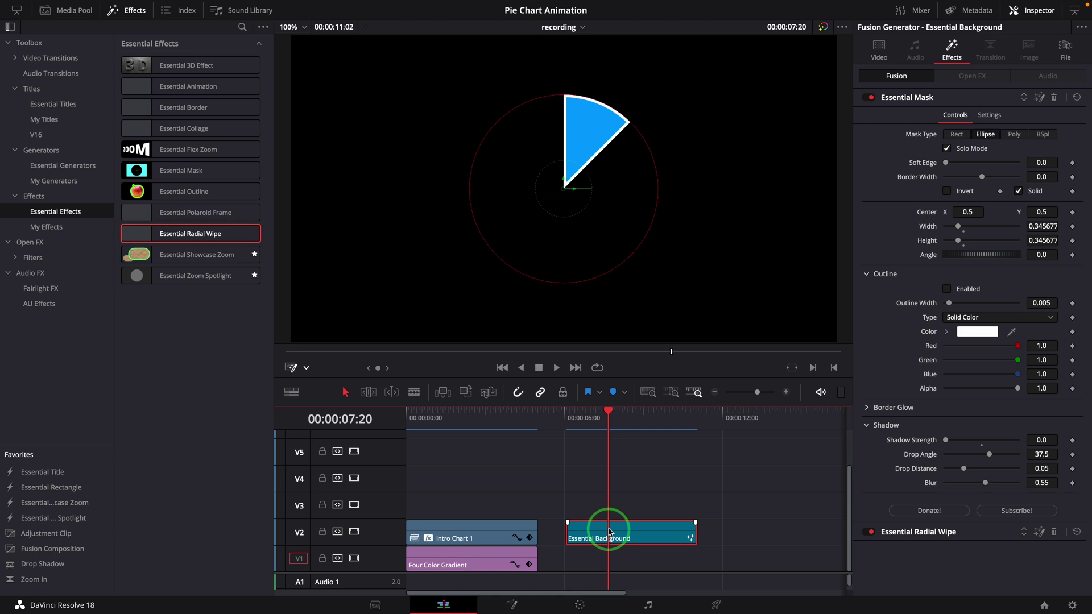
pyautogui.moveTo(601, 188); pyautogui.dragTo(598, 161)
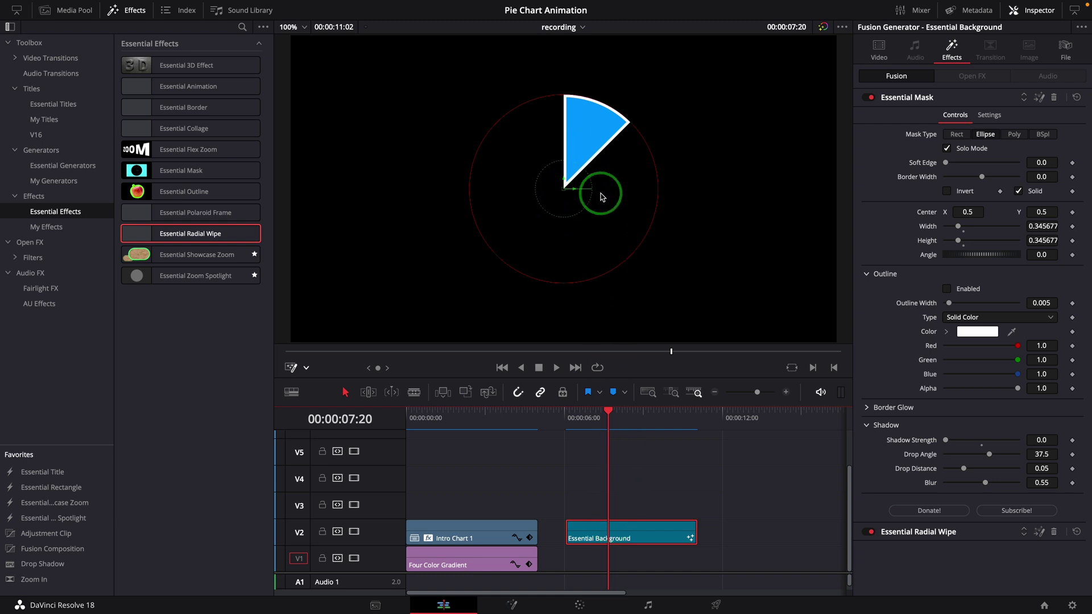
# Set the radial wipe to Wipe Angle 360, Animation Time 30 and Border Width 0.002.
pyautogui.click(957, 533)
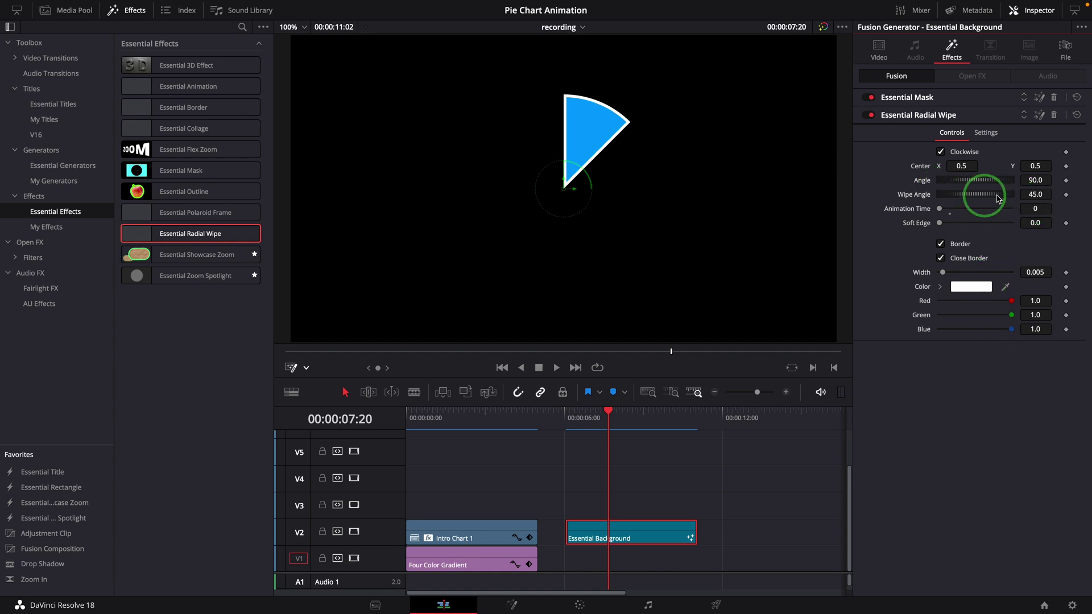
pyautogui.write('360')
pyautogui.press('Tab')
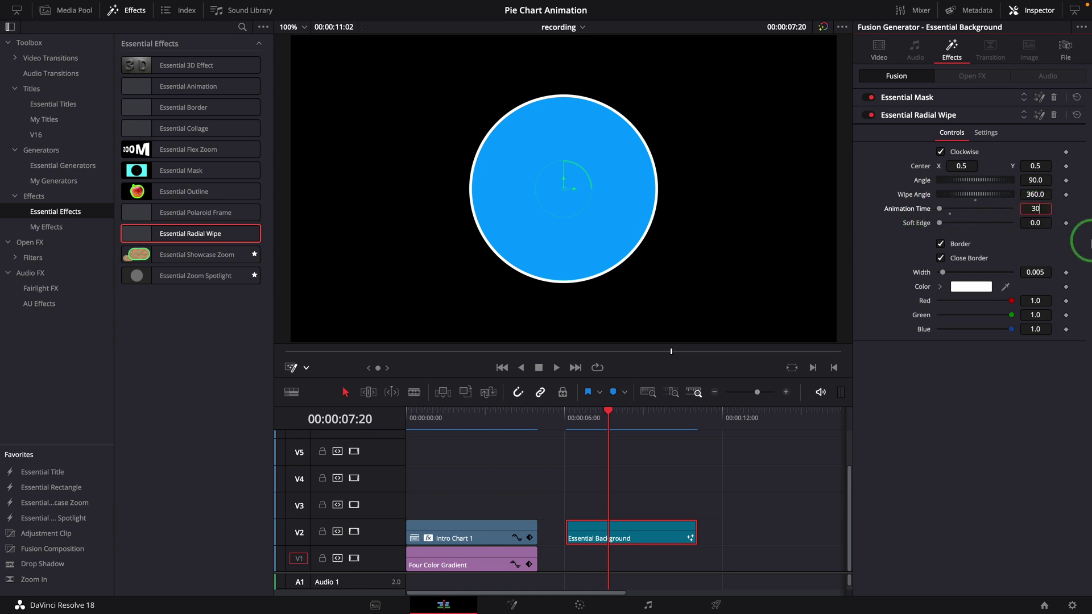
pyautogui.write('30')
pyautogui.press('Tab')
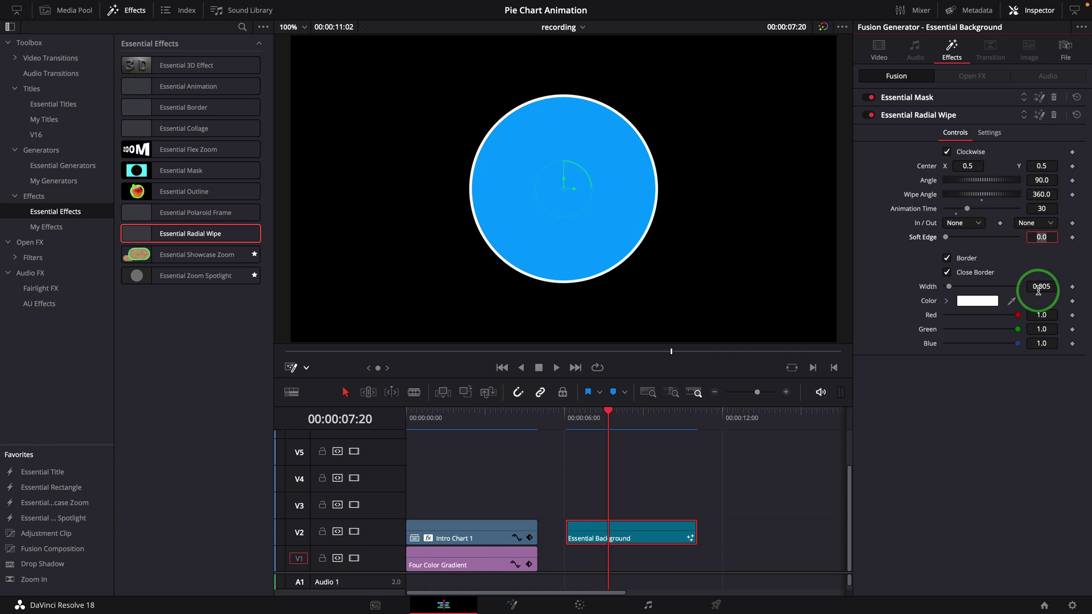
pyautogui.moveTo(1050, 289); pyautogui.dragTo(1037, 289)
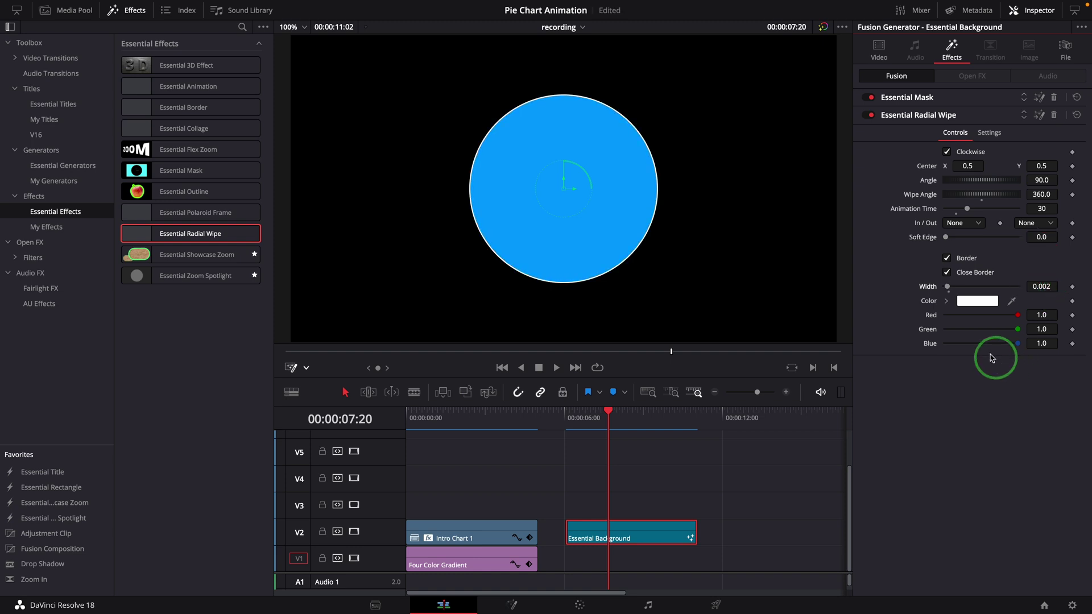
# Play the circle wipe animation from 00:00:06:02 to preview it.
pyautogui.click(564, 419)
pyautogui.click(625, 473)
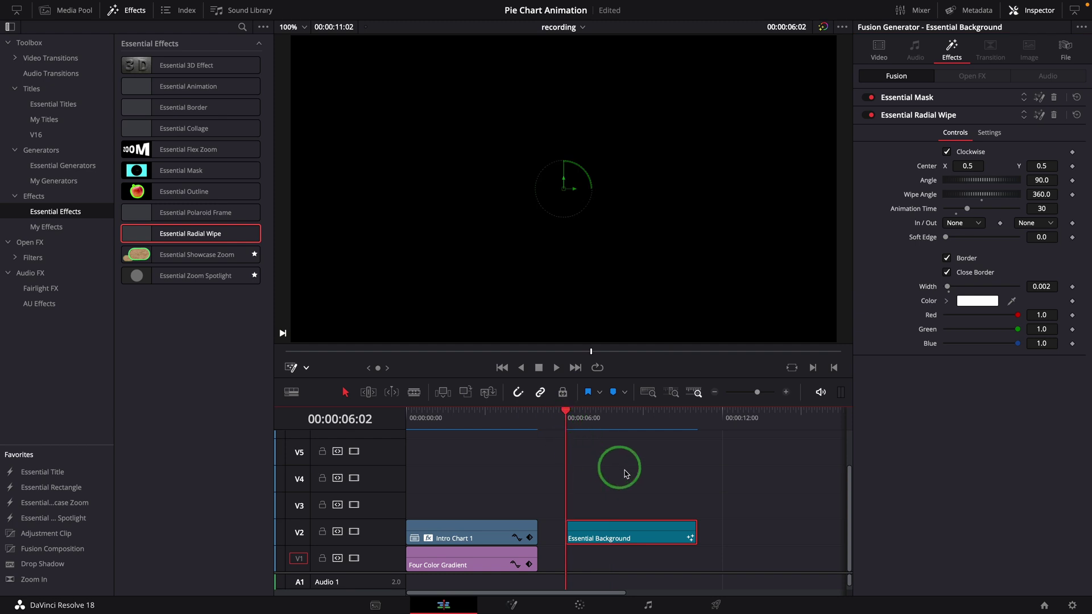
pyautogui.press('space')
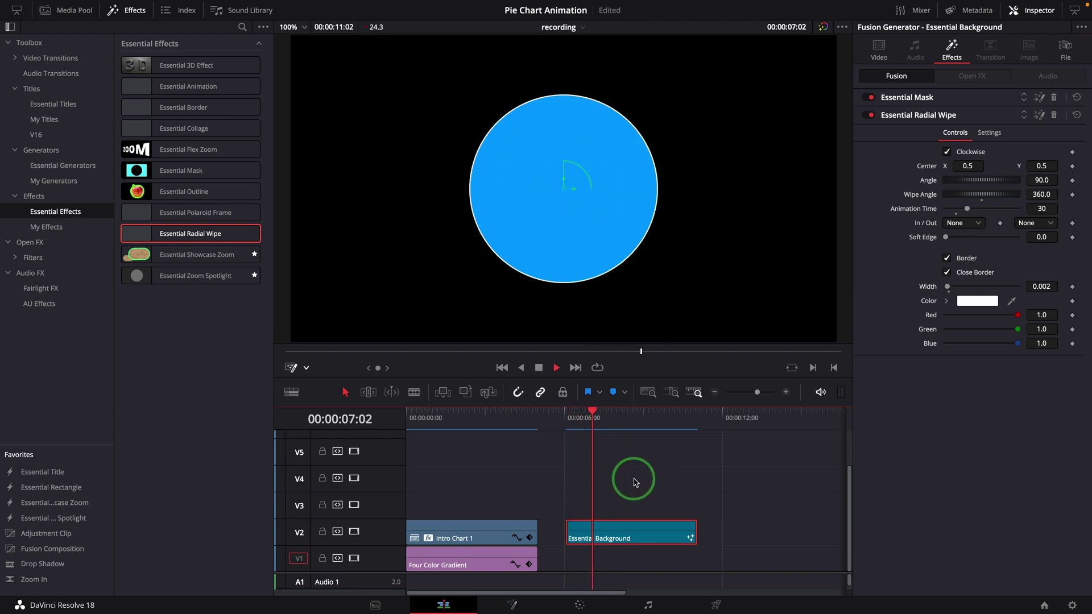
pyautogui.click(606, 458)
pyautogui.click(619, 530)
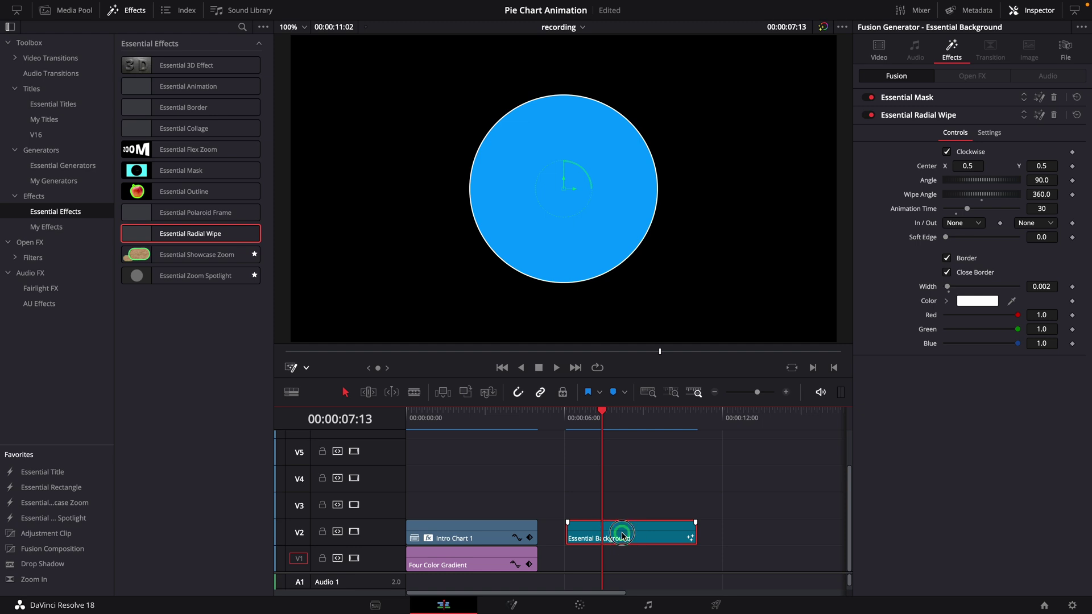
# Duplicate the circle clip onto V3 and make the copy Cantaloupe yellow.
pyautogui.moveTo(622, 534); pyautogui.dragTo(624, 512)
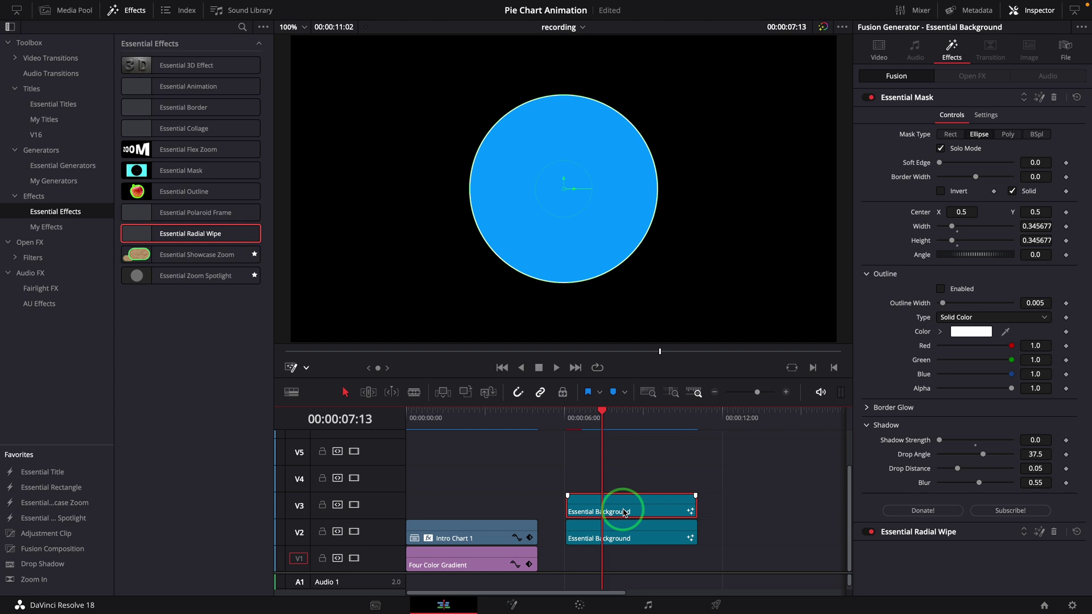
pyautogui.click(879, 51)
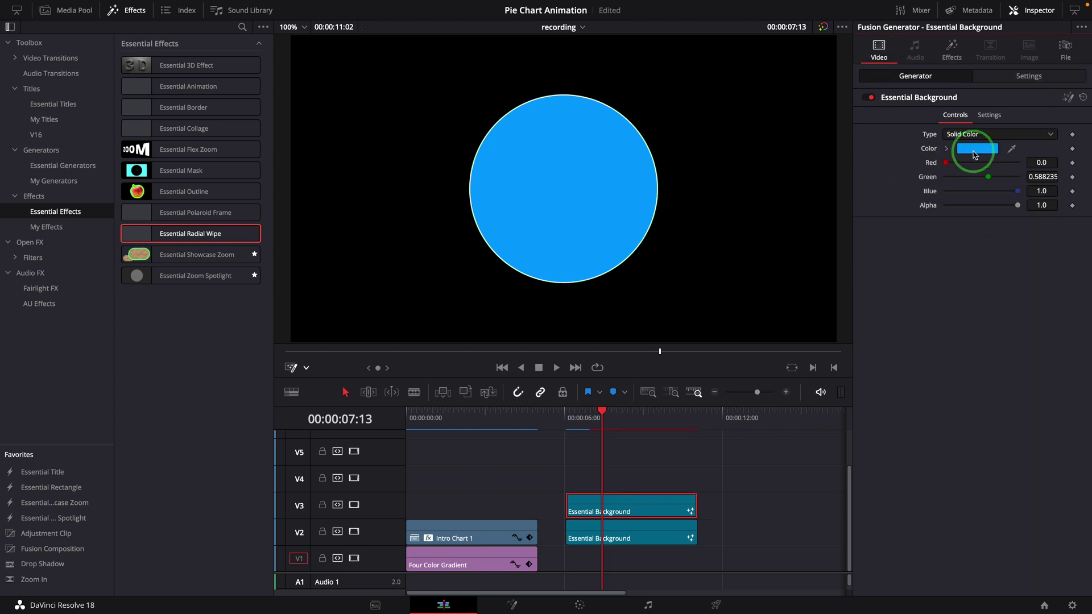
pyautogui.click(974, 149)
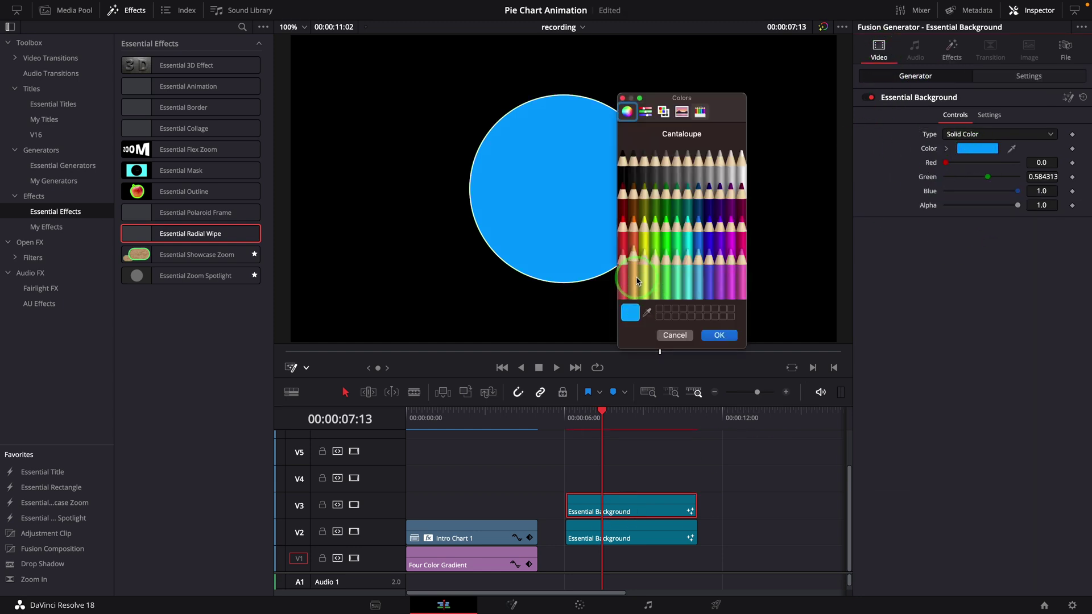
pyautogui.click(718, 335)
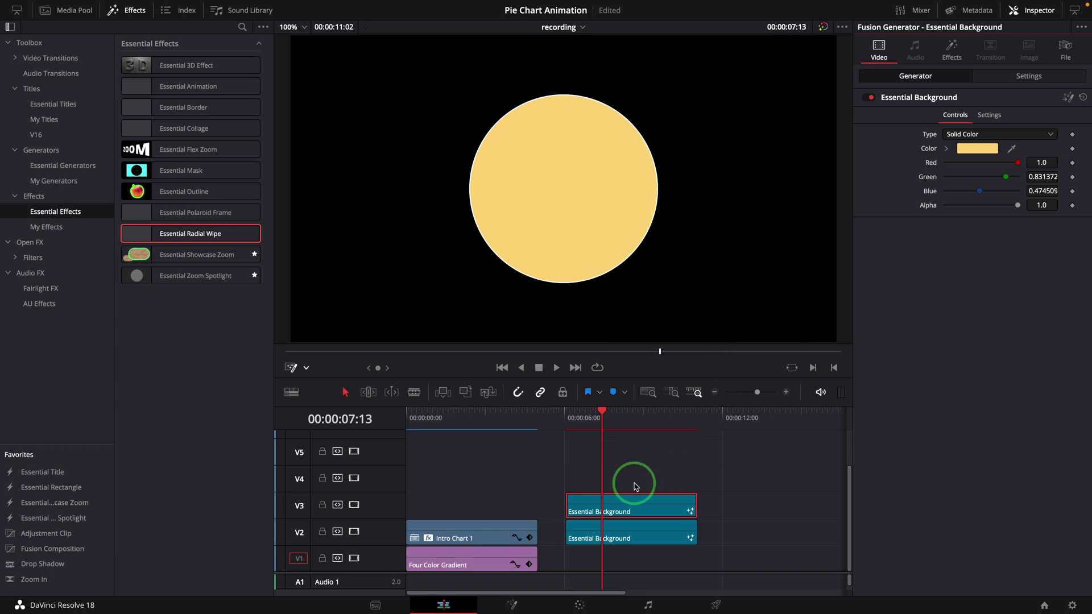
# Set the yellow copy's radial wipe angle to 240 and preview the wipe.
pyautogui.click(951, 57)
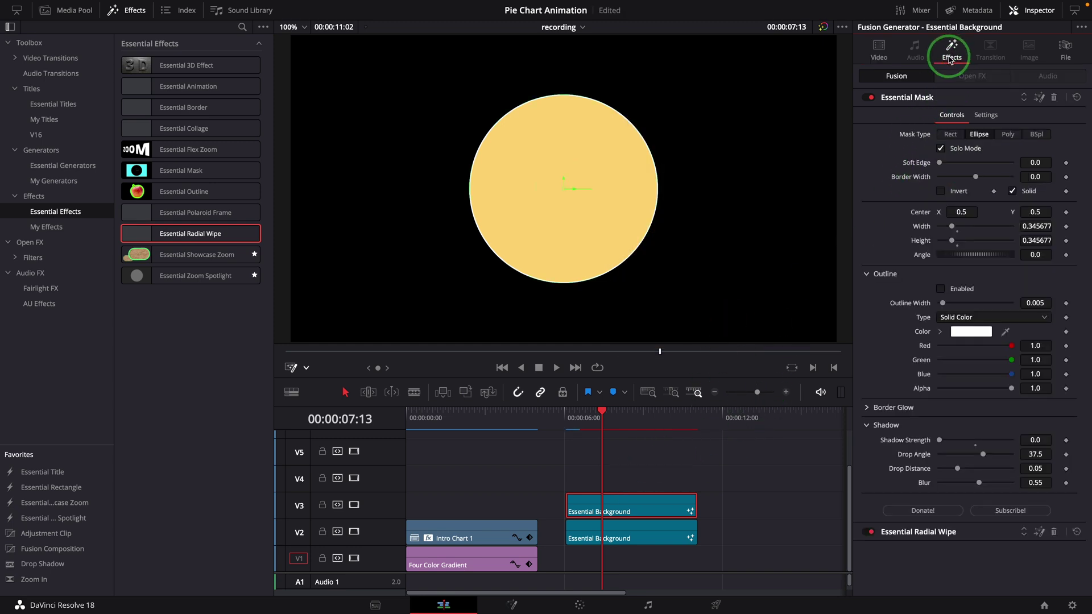
pyautogui.click(955, 532)
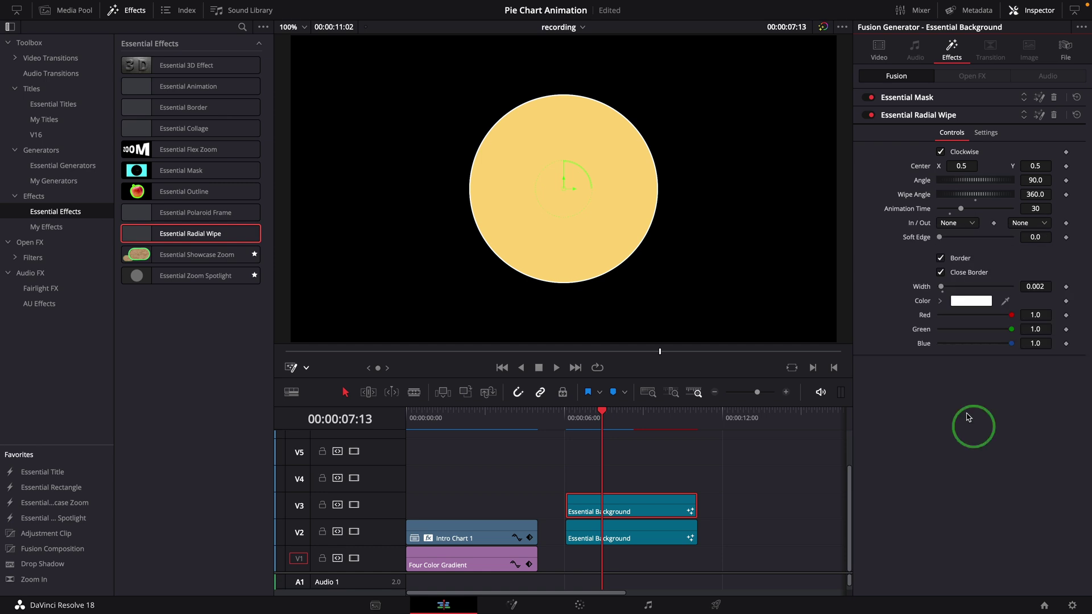
pyautogui.click(1036, 193)
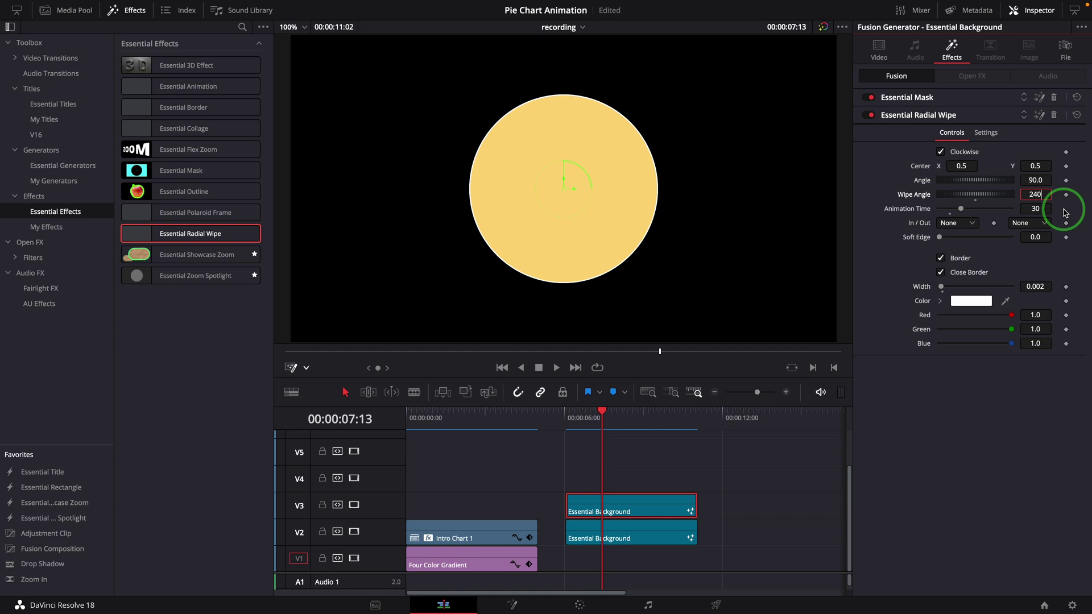
pyautogui.press('Return')
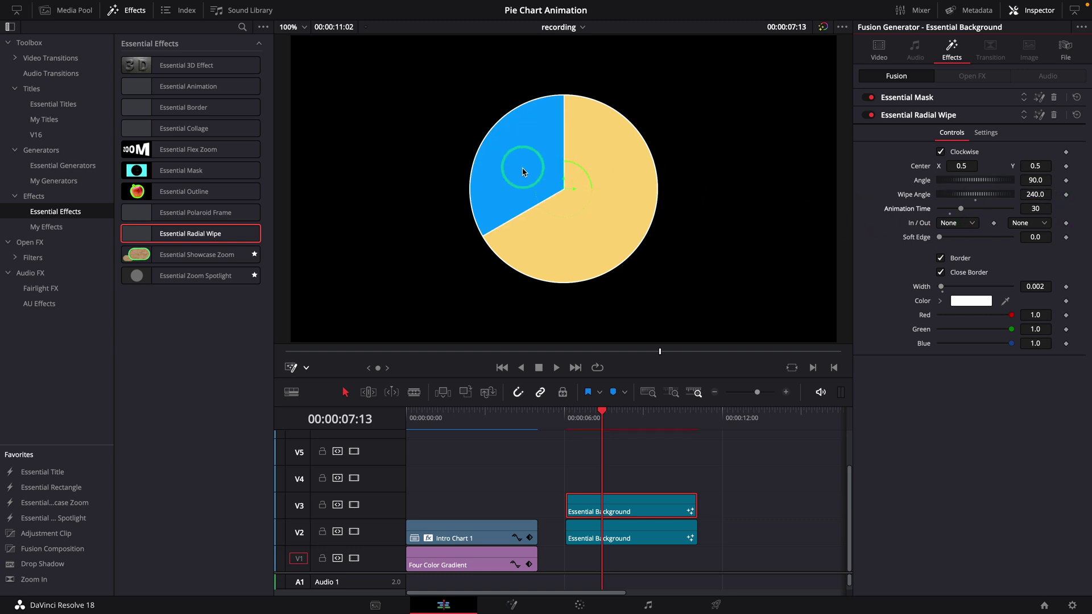
pyautogui.click(558, 419)
pyautogui.press('space')
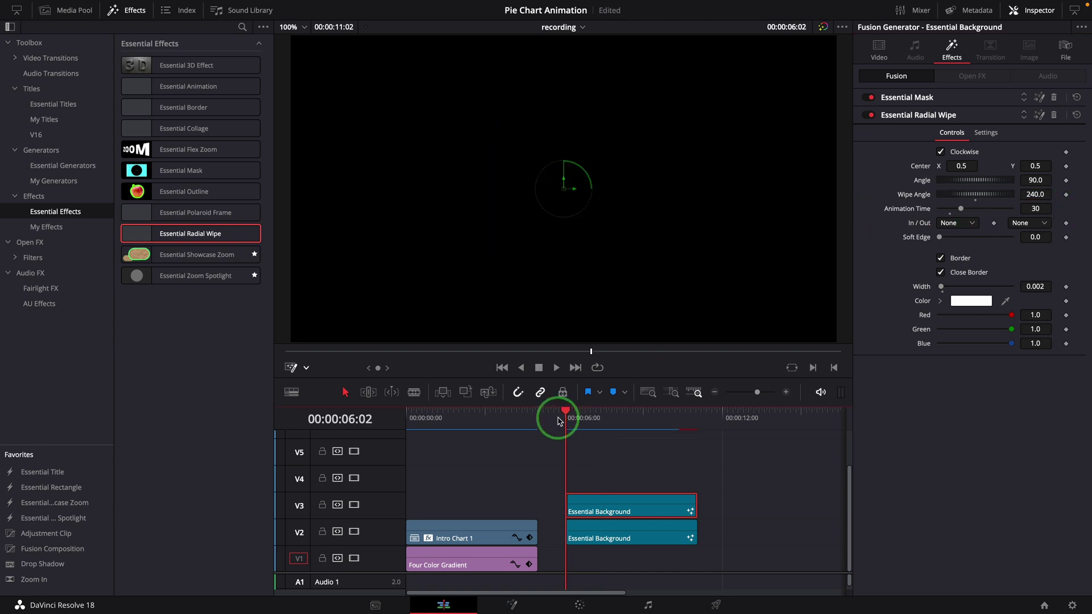
pyautogui.click(558, 419)
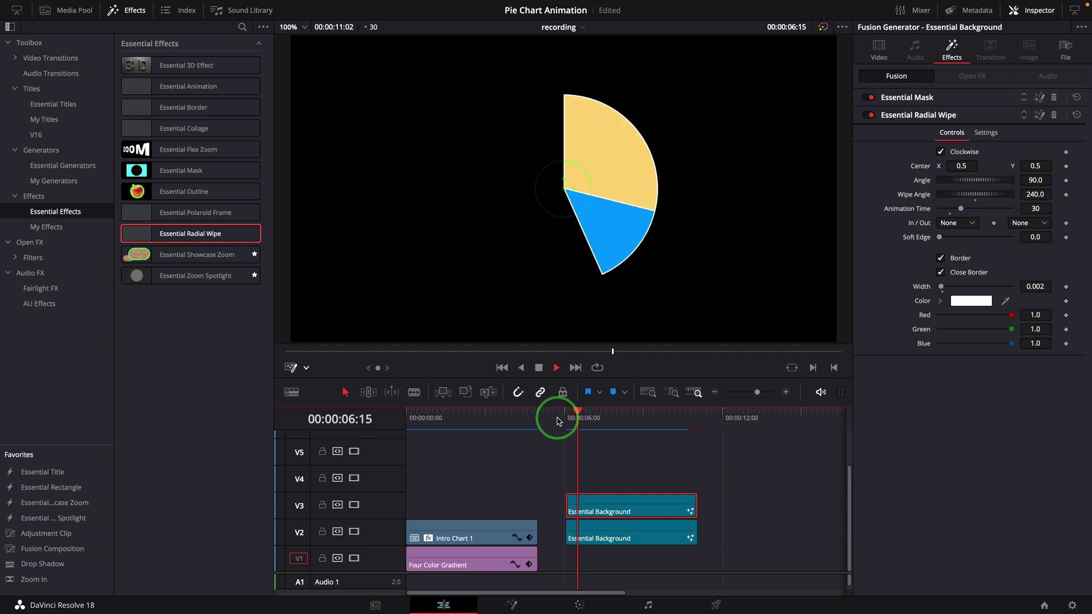
# Duplicate the V3 clip onto V4 and pick salmon pink as its colour.
pyautogui.click(633, 512)
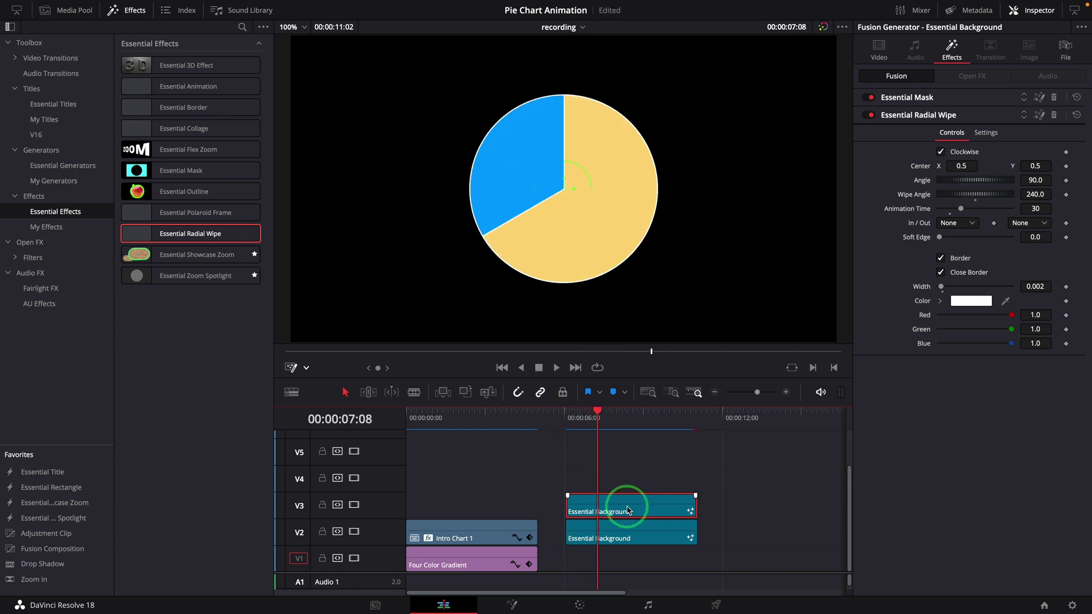
pyautogui.moveTo(627, 509); pyautogui.dragTo(623, 481)
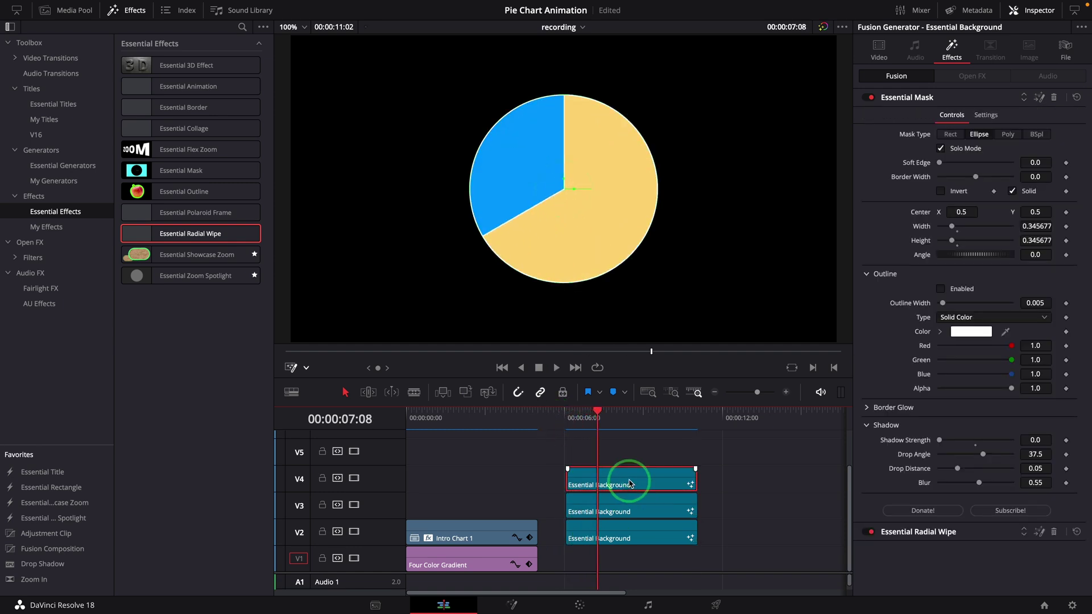
pyautogui.click(879, 52)
pyautogui.click(977, 148)
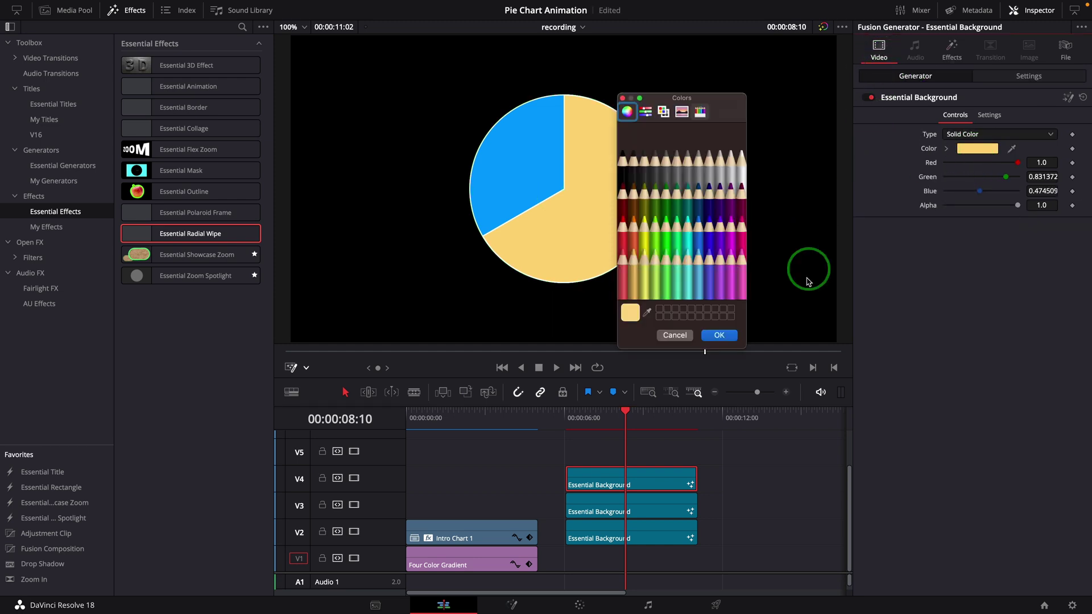
pyautogui.click(628, 276)
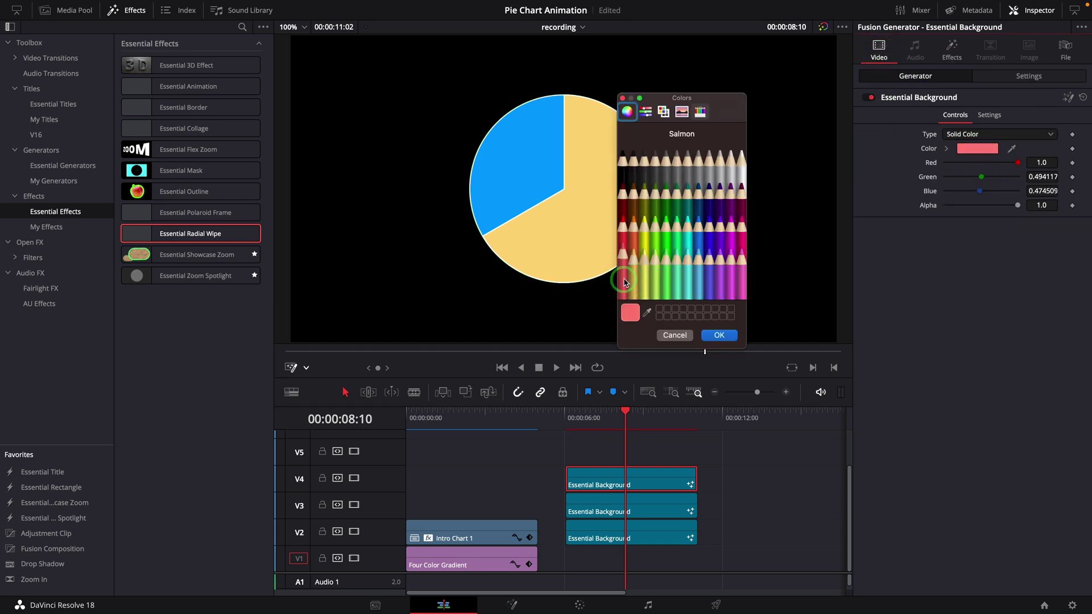
# Confirm the salmon colour and set the pink slice's radial wipe angle to 140.
pyautogui.click(719, 335)
pyautogui.click(952, 52)
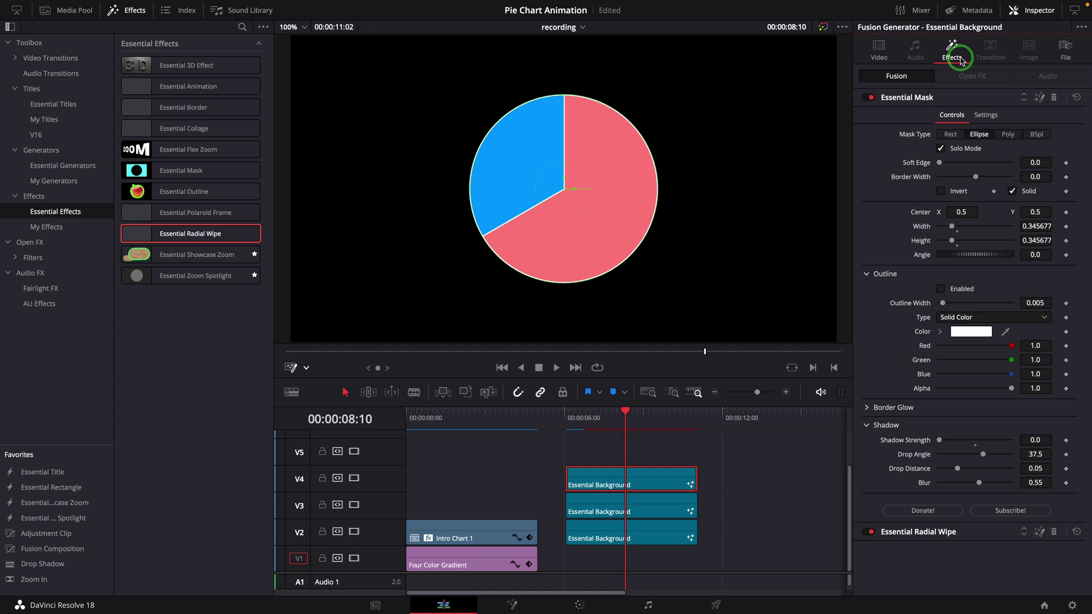
pyautogui.click(951, 532)
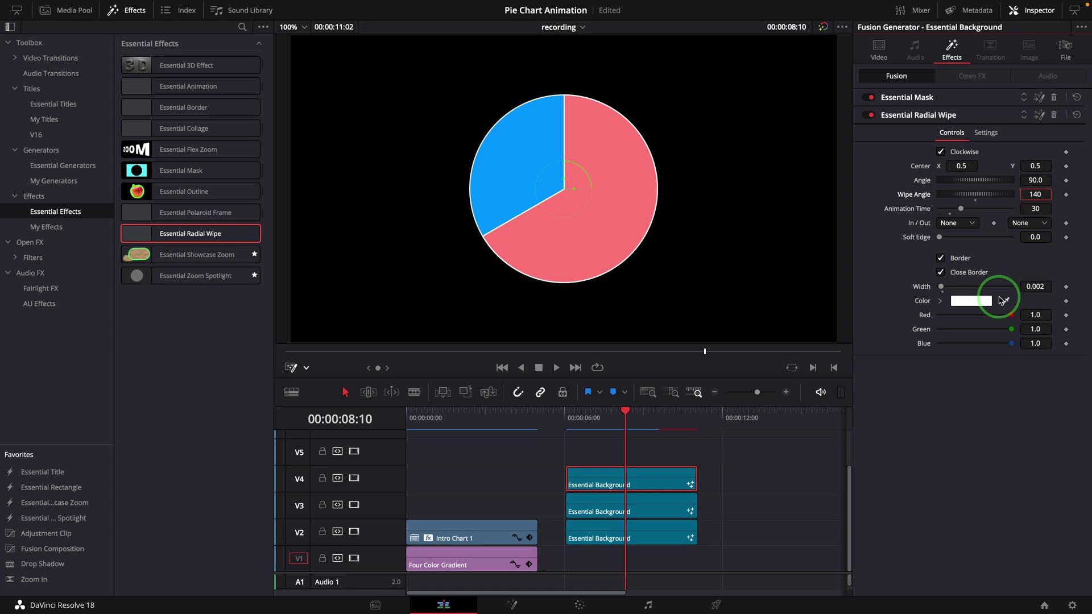
# Duplicate the pink slice onto V5 and make the copy moss green.
pyautogui.moveTo(645, 483); pyautogui.dragTo(645, 460)
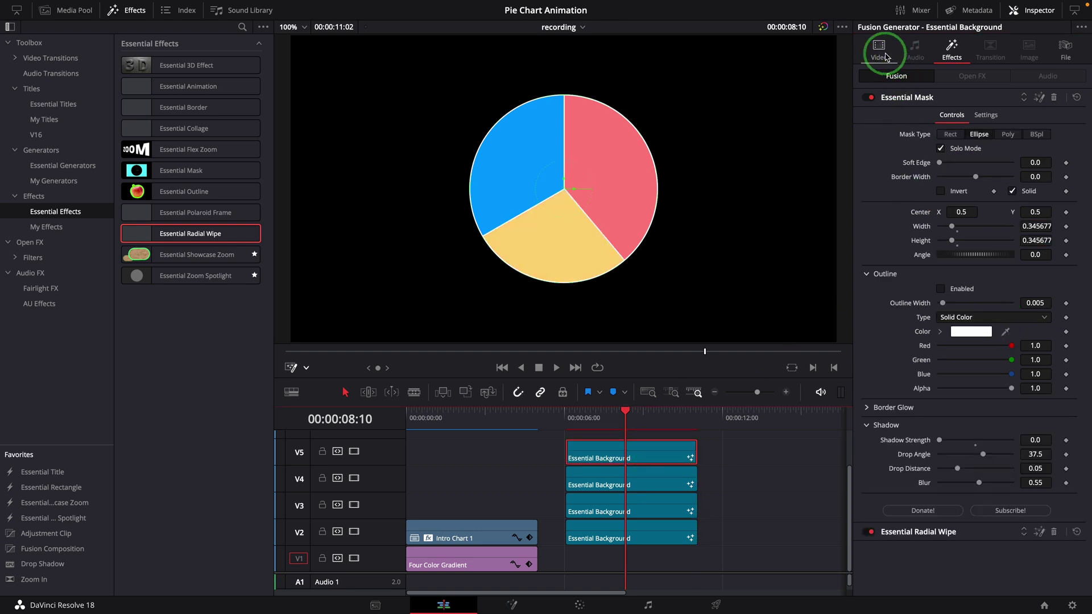
pyautogui.click(880, 49)
pyautogui.click(977, 149)
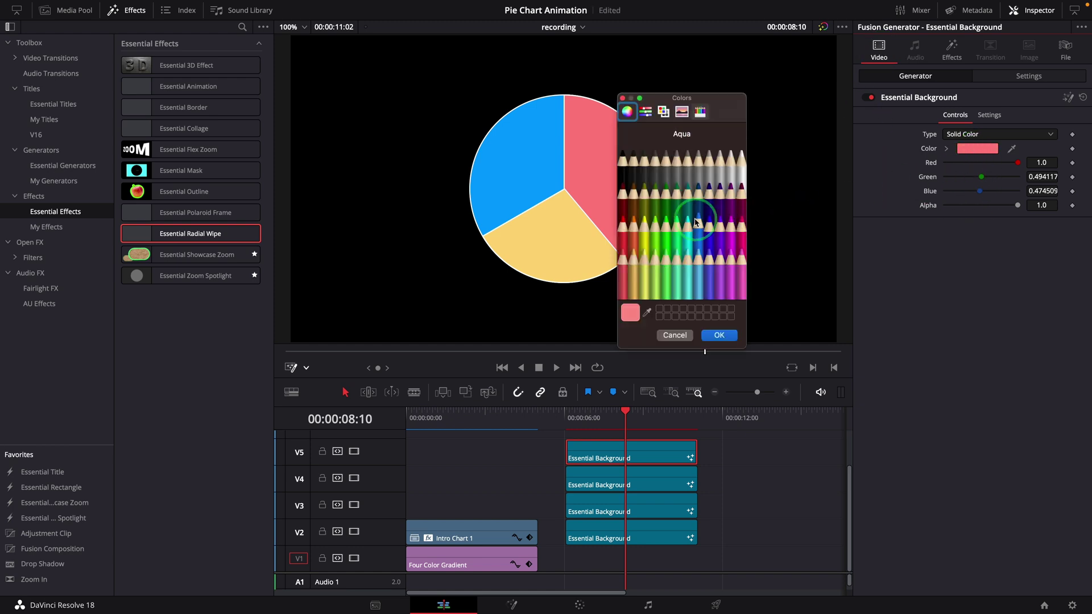
pyautogui.click(677, 208)
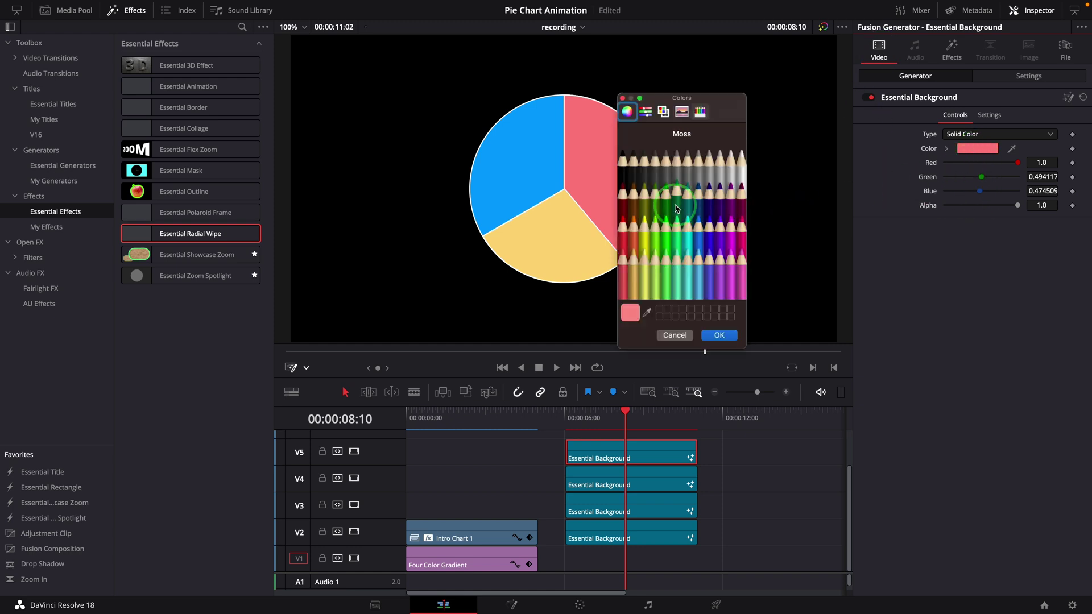
pyautogui.click(721, 335)
# Set the green slice's radial wipe angle to 60.
pyautogui.click(948, 50)
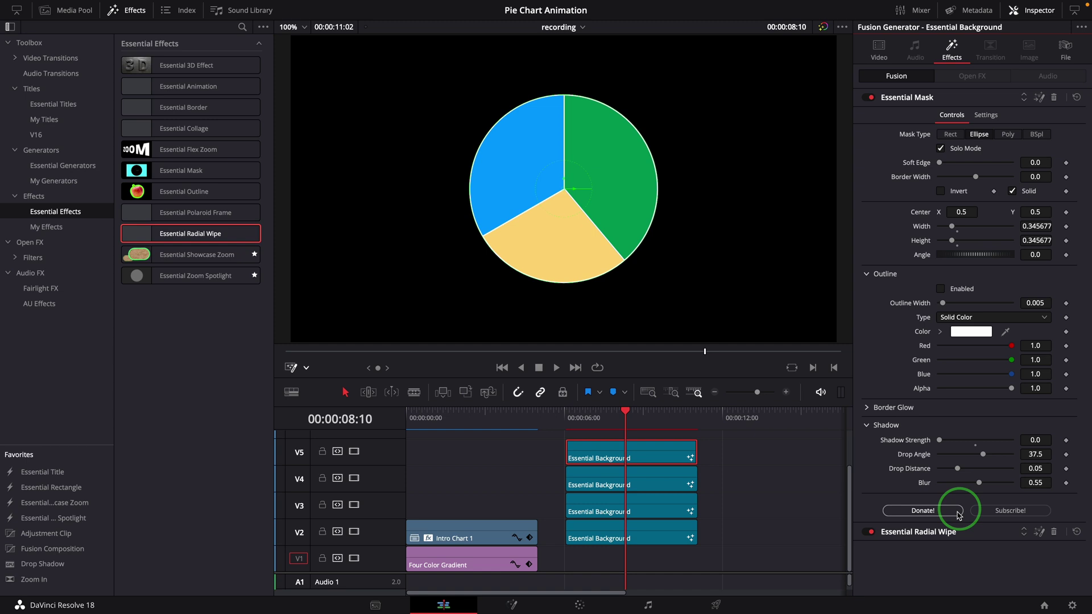
pyautogui.click(953, 531)
pyautogui.click(1038, 194)
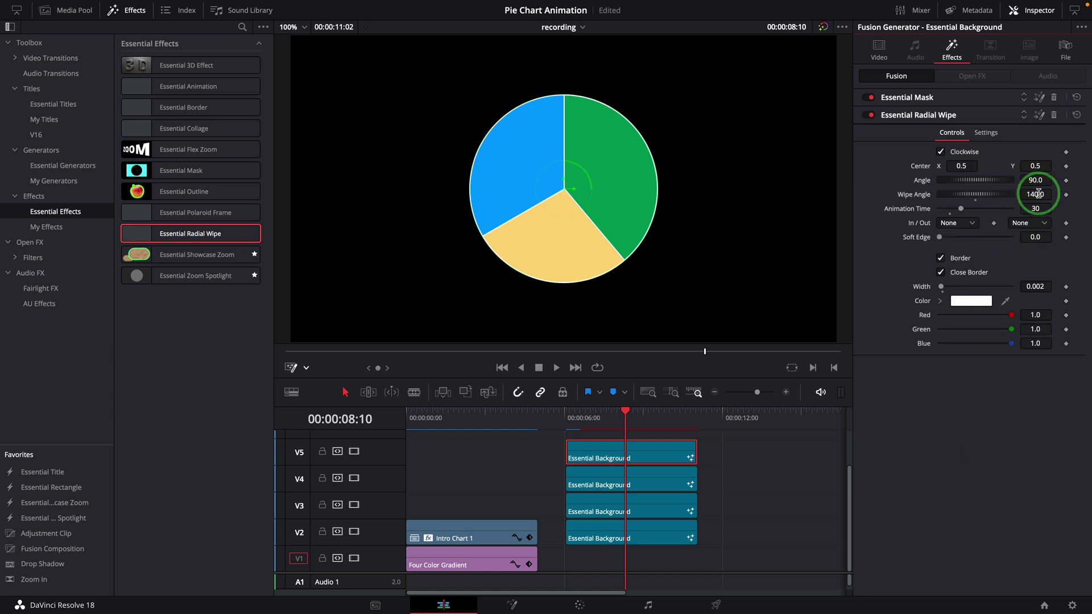
pyautogui.write('60')
pyautogui.click(1006, 221)
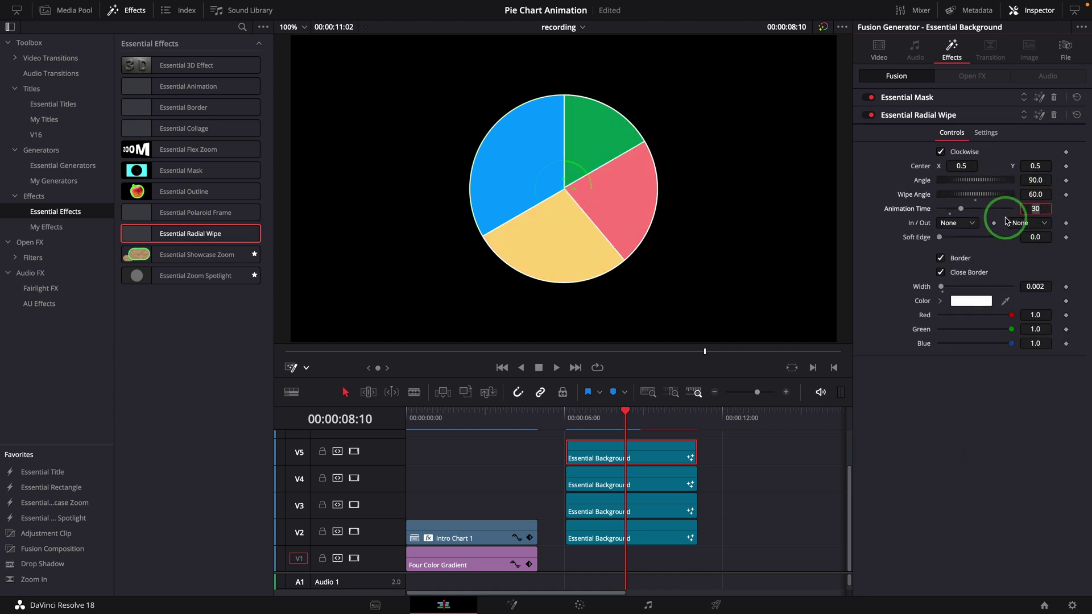
pyautogui.click(563, 413)
pyautogui.press('space')
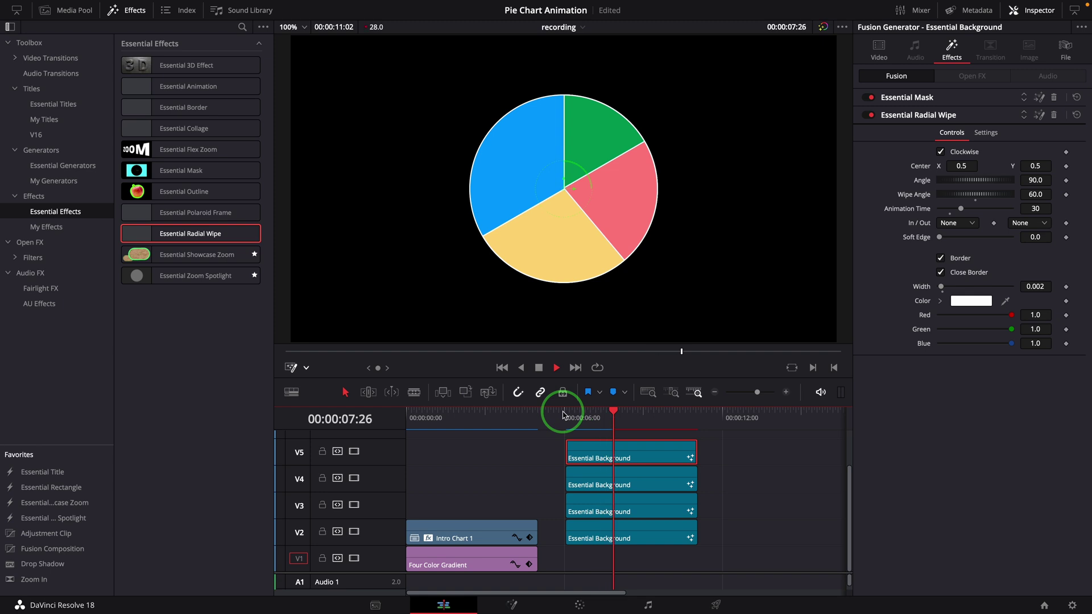
pyautogui.click(563, 413)
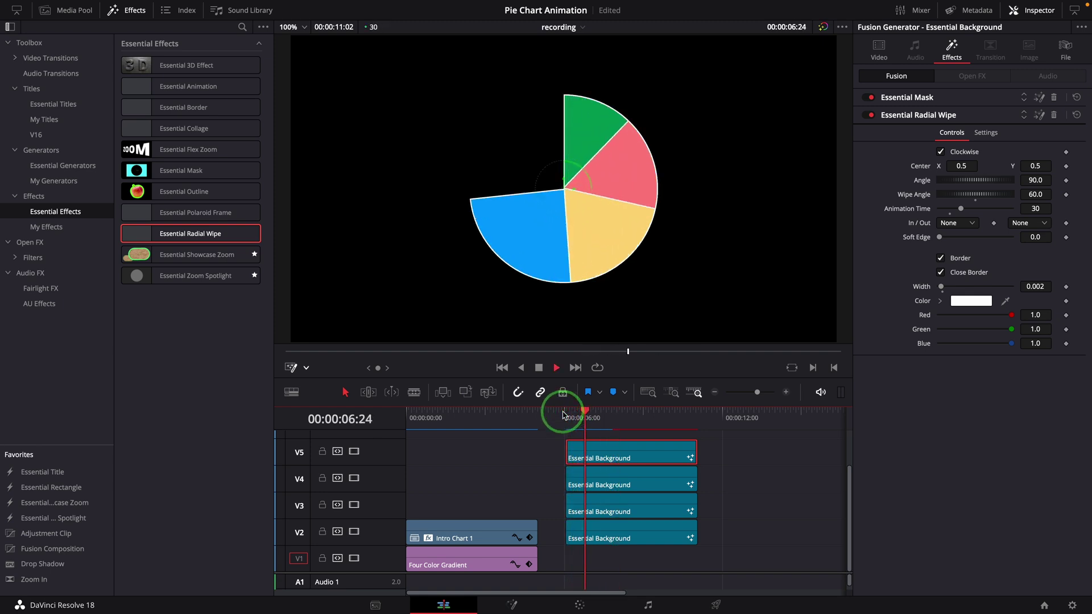
pyautogui.click(429, 414)
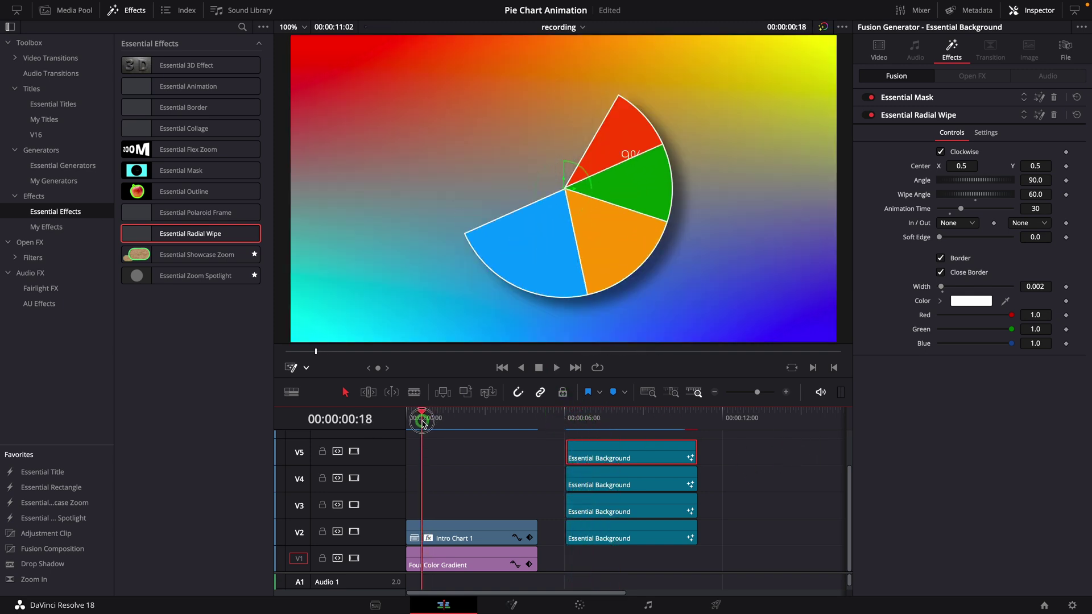
pyautogui.click(491, 496)
pyautogui.click(591, 415)
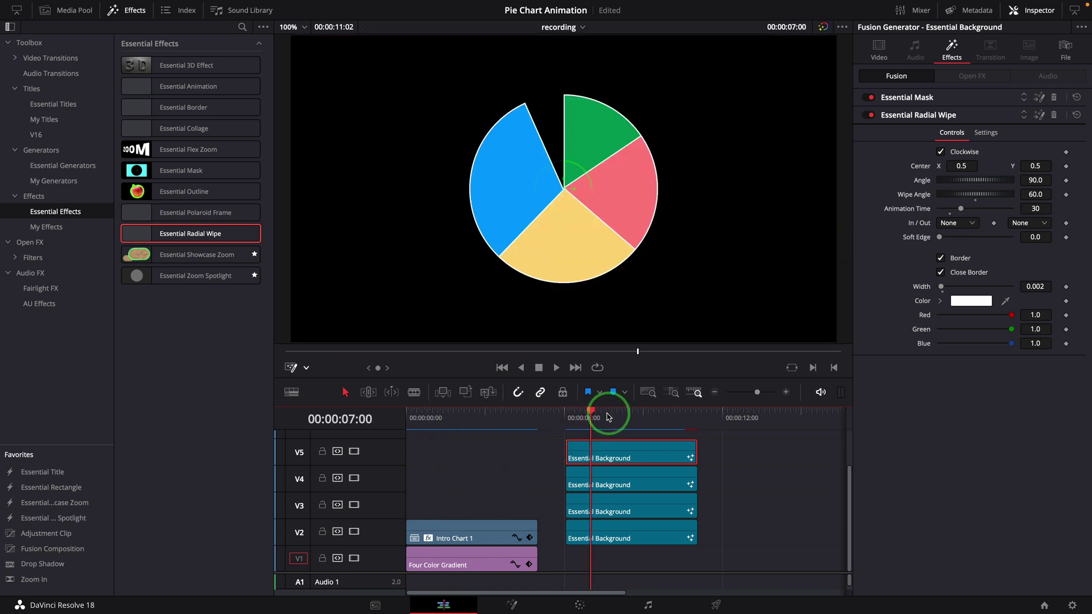
pyautogui.scroll(3, 742, 472)
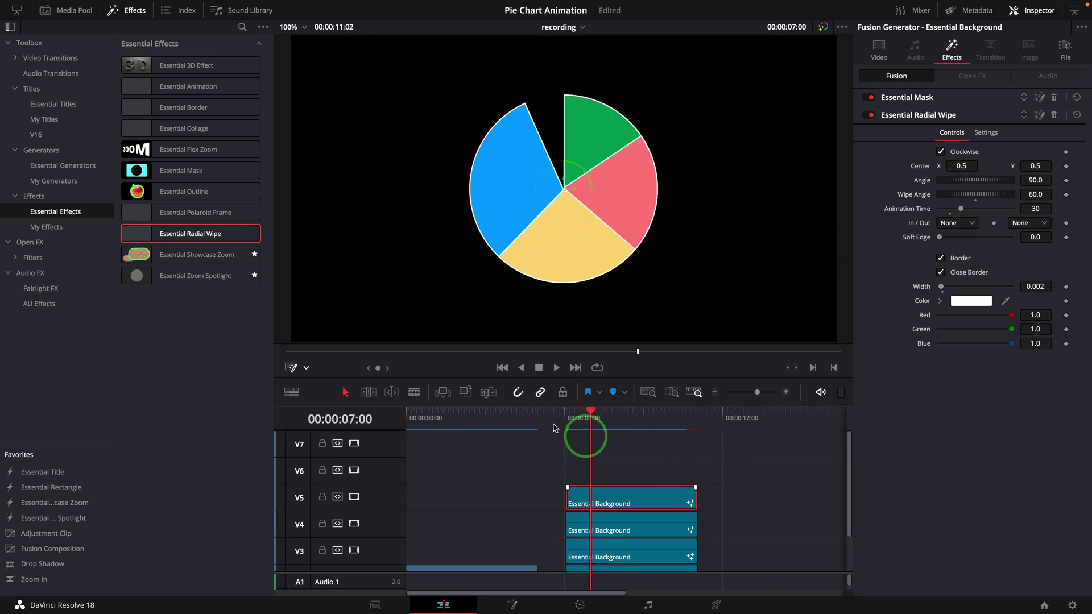
pyautogui.click(31, 88)
# Add a Text+ title on V6 whose text is driven by the expression time/30*17.
pyautogui.moveTo(165, 170); pyautogui.dragTo(572, 478)
pyautogui.click(620, 468)
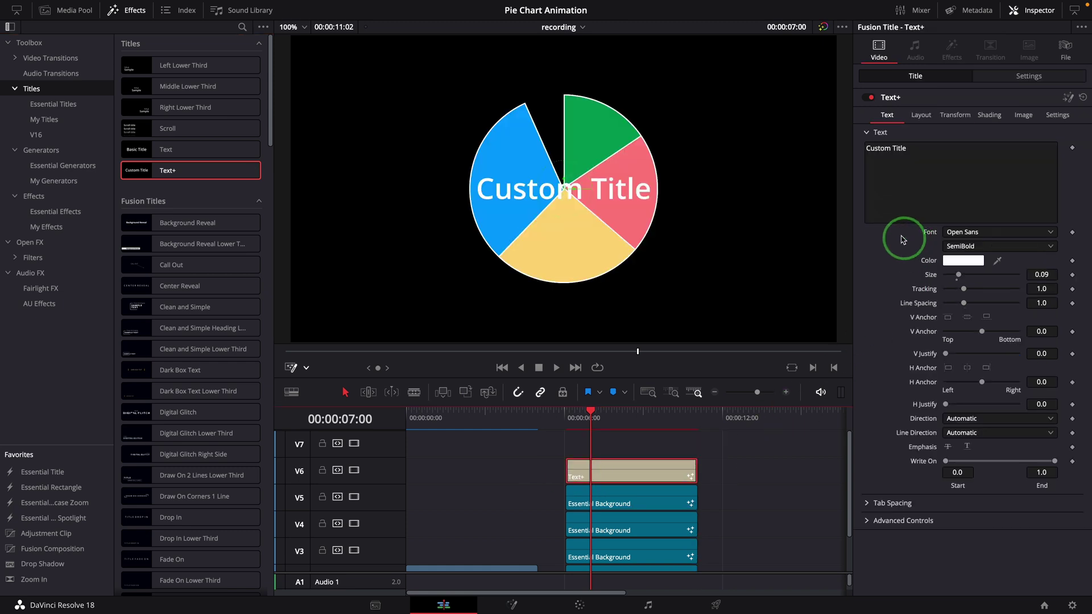
pyautogui.rightClick(889, 157)
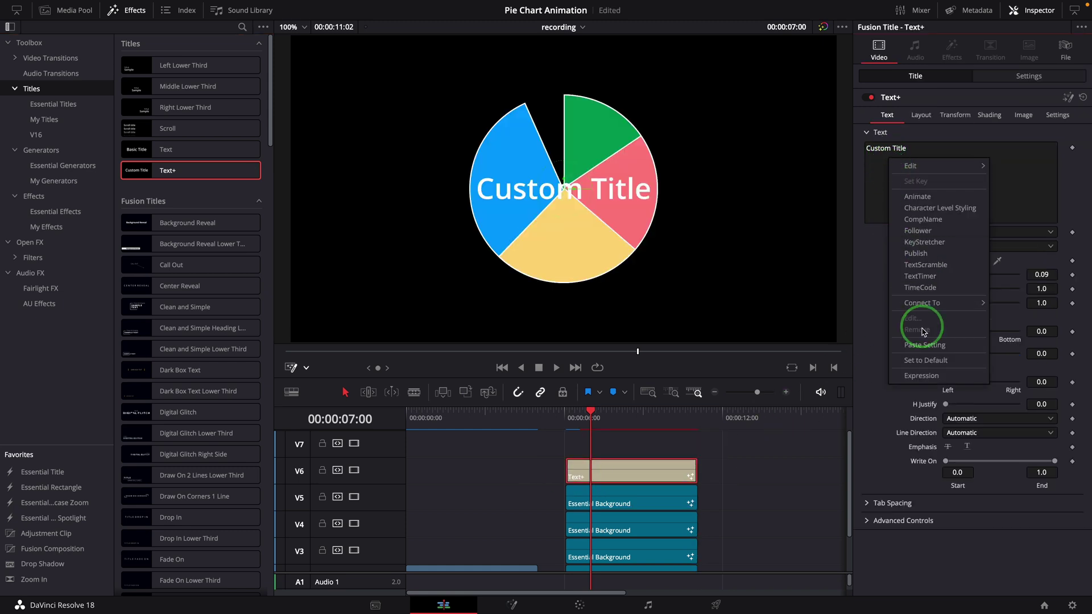
pyautogui.click(942, 378)
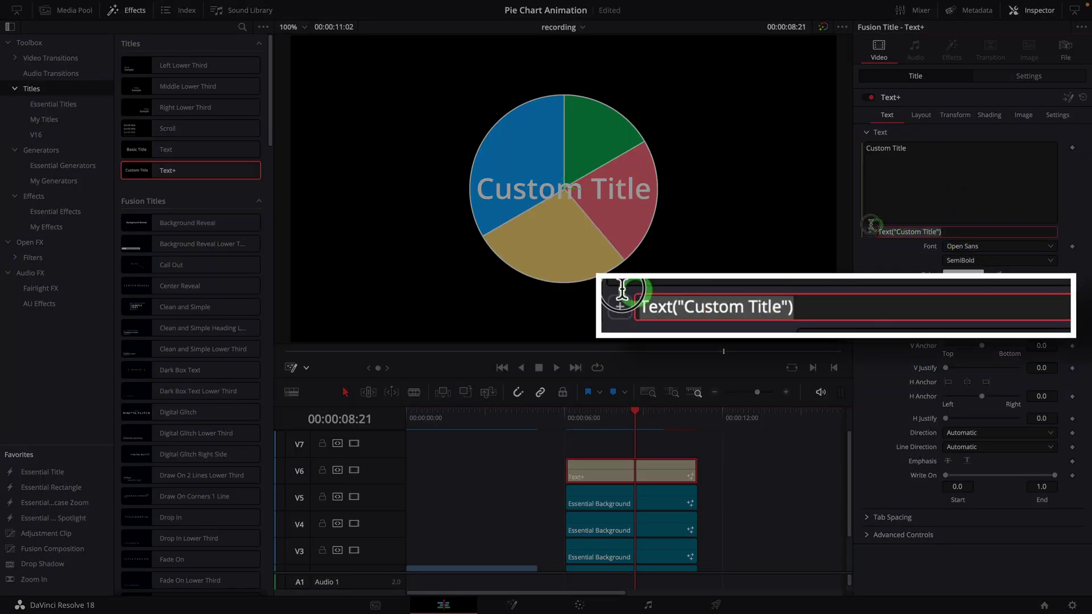
pyautogui.hotkey('ctrl', 'a')
pyautogui.write('ti')
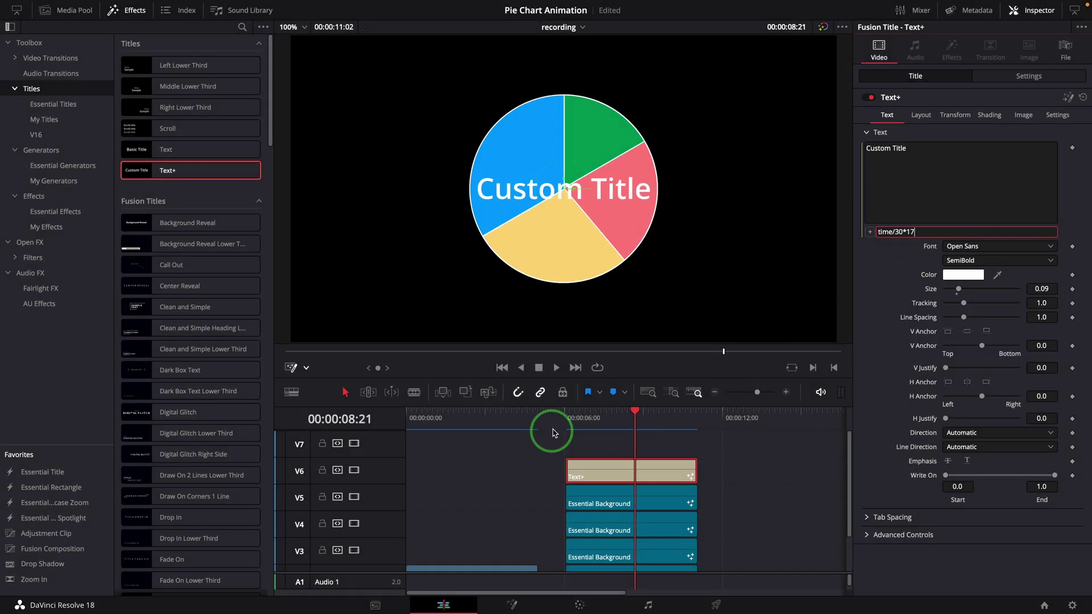
pyautogui.click(564, 422)
# Play back the counting number over the pie animation.
pyautogui.press('space')
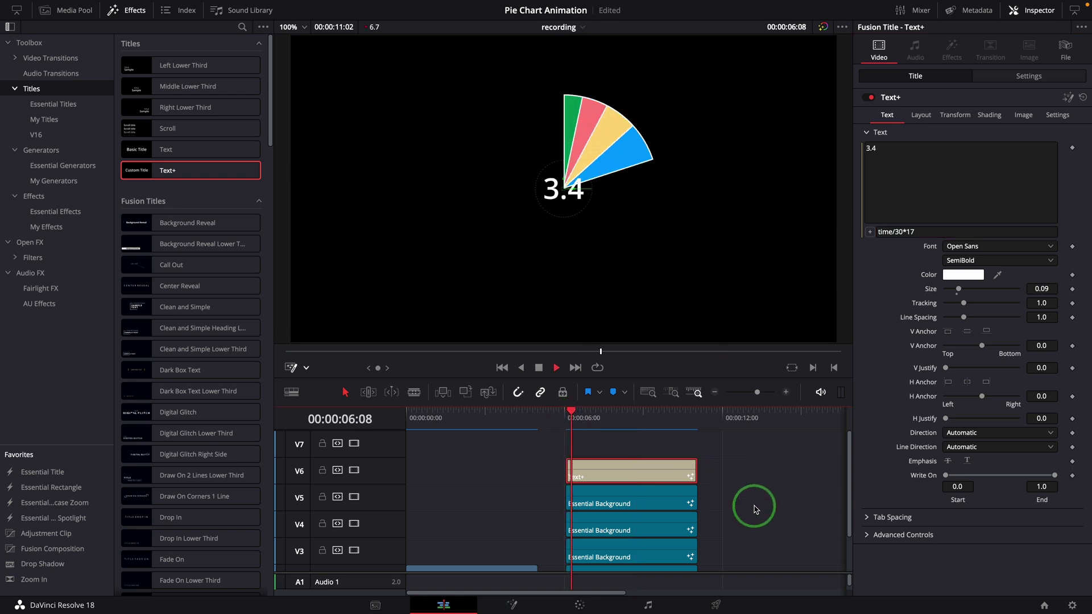
pyautogui.click(626, 482)
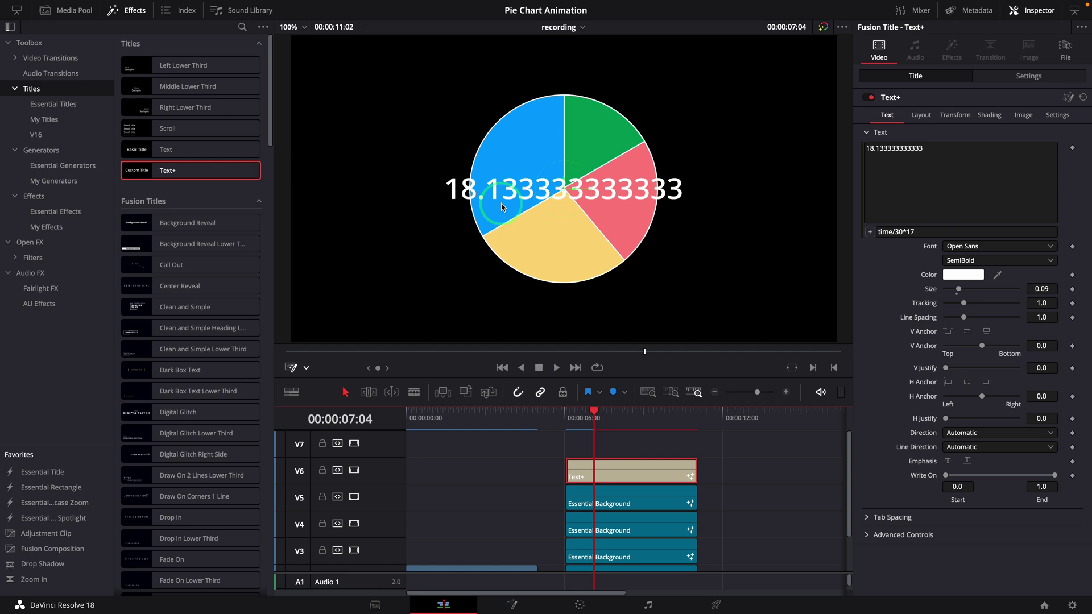
pyautogui.click(626, 505)
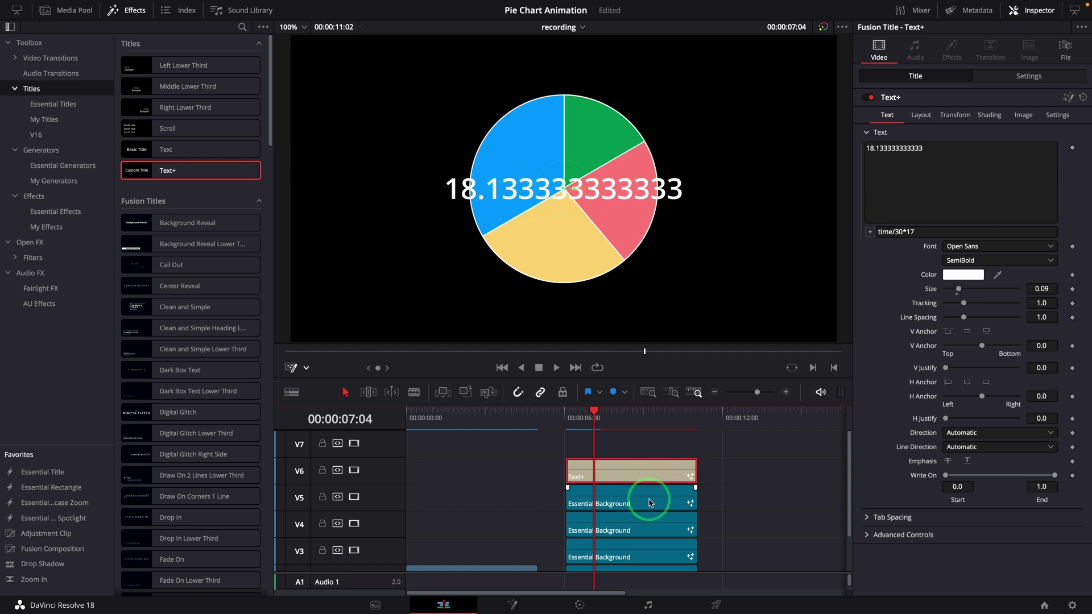
pyautogui.press('space')
# Wrap the expression as string.format("%d%%", iif(time>30,17,time/30*17)).
pyautogui.click(605, 411)
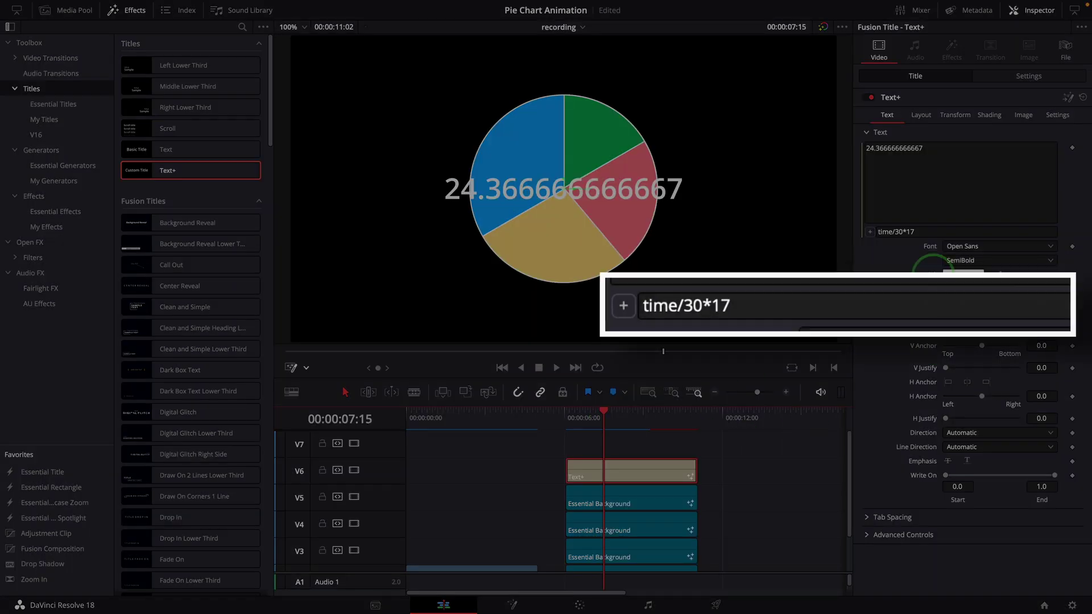
pyautogui.click(1018, 232)
pyautogui.press('Home')
pyautogui.write('string.format("')
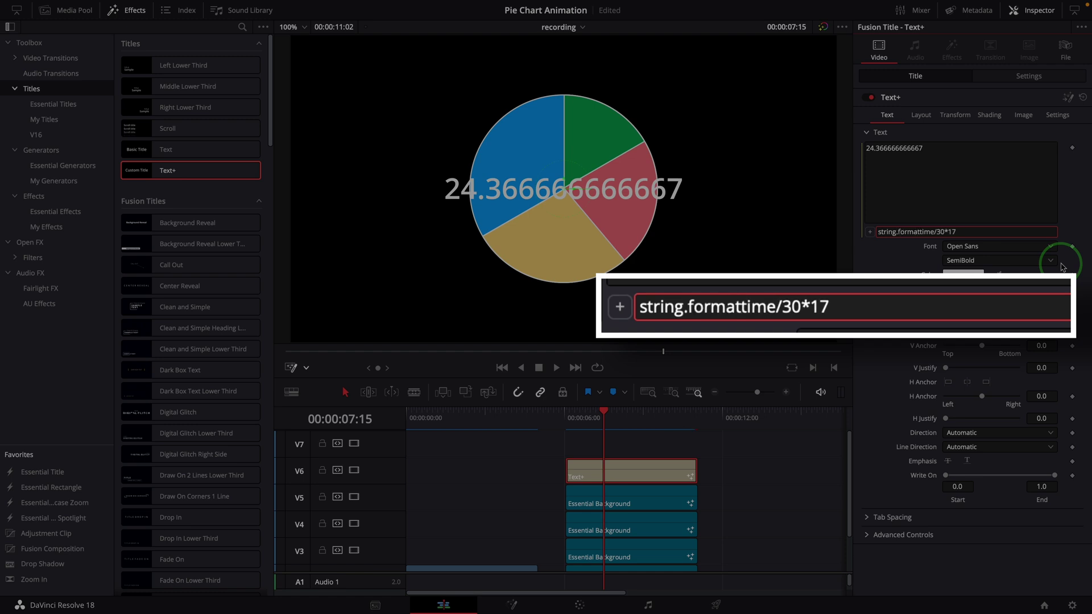
pyautogui.write('%d')
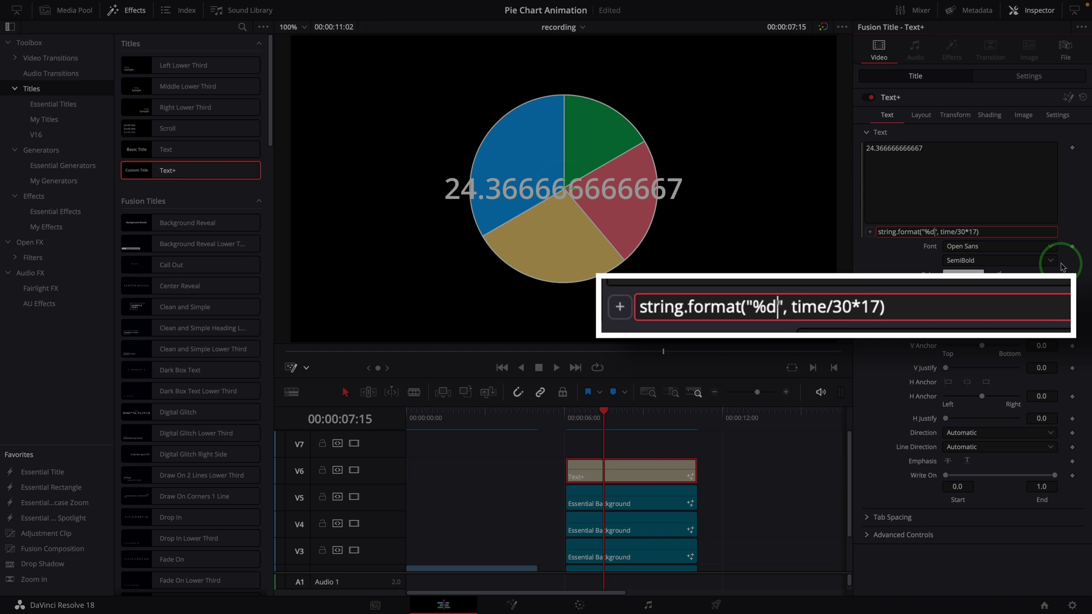
pyautogui.write('%%", ')
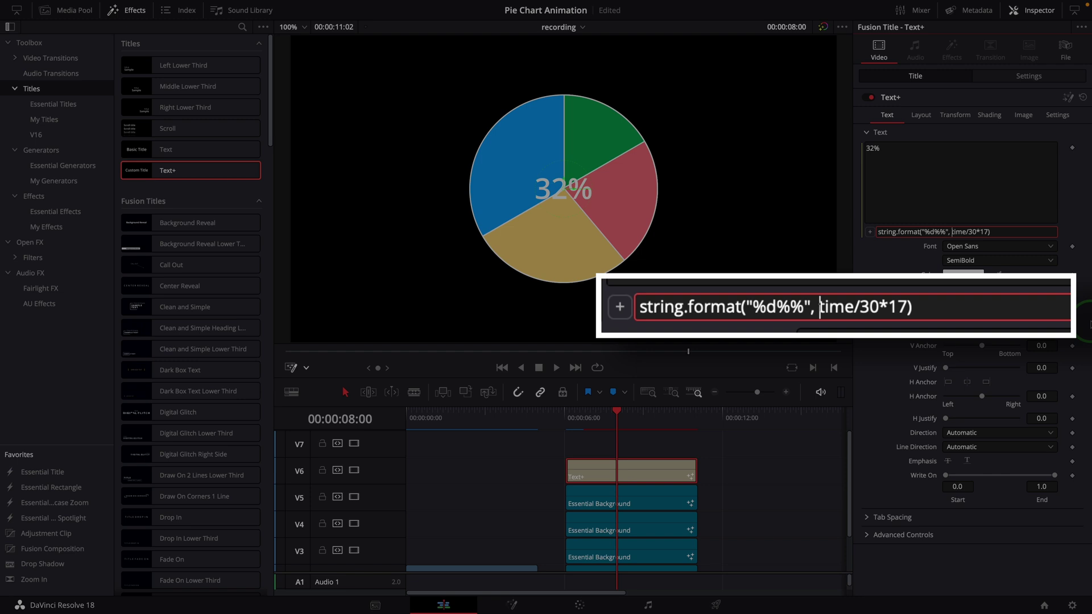
pyautogui.write('iif(ti')
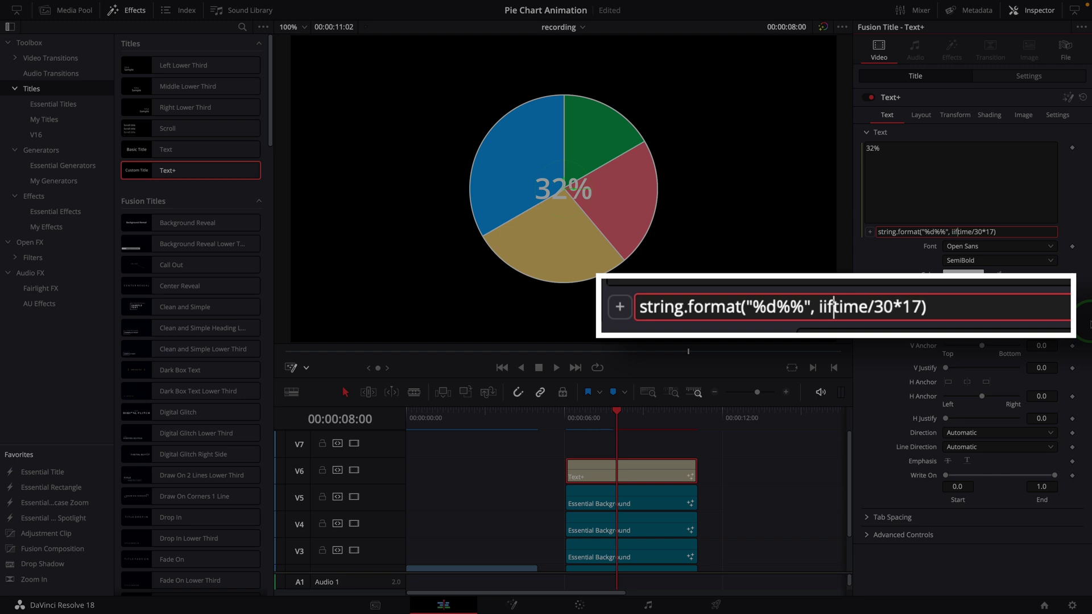
pyautogui.write('me>')
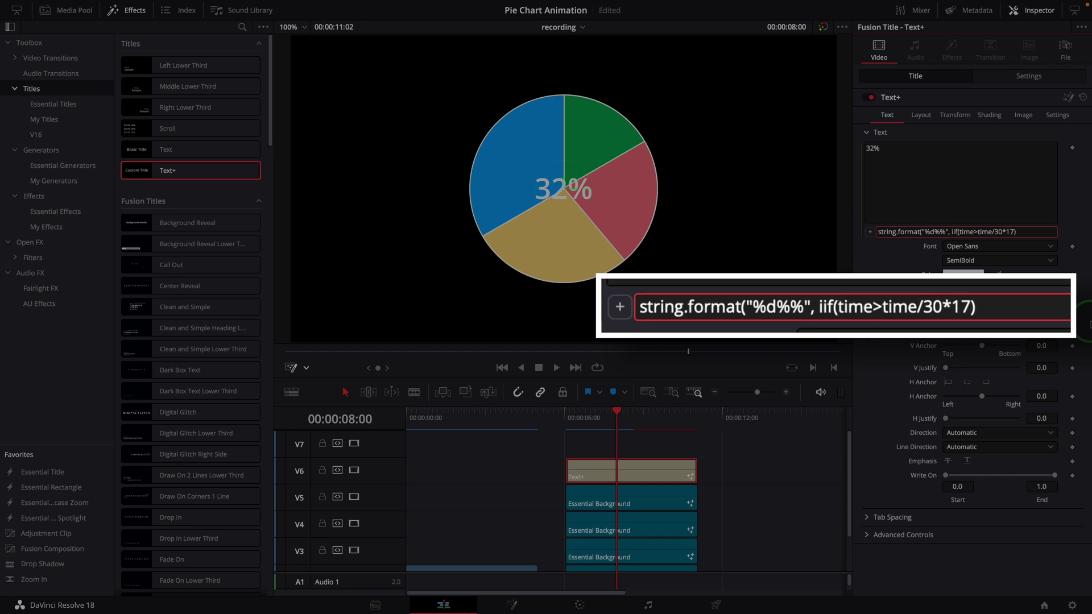
pyautogui.write('30,')
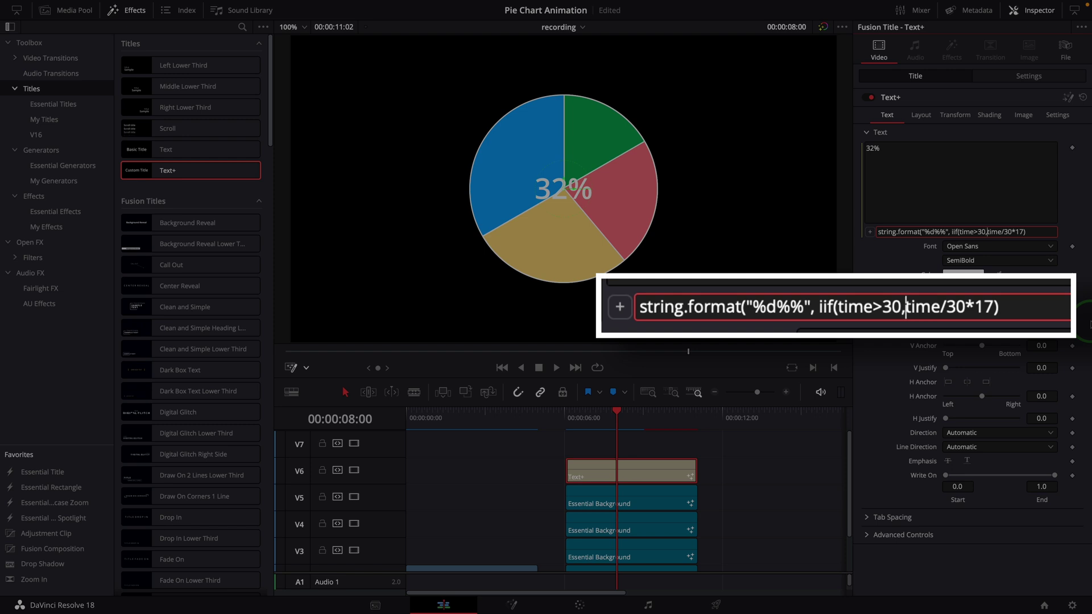
pyautogui.write('17,')
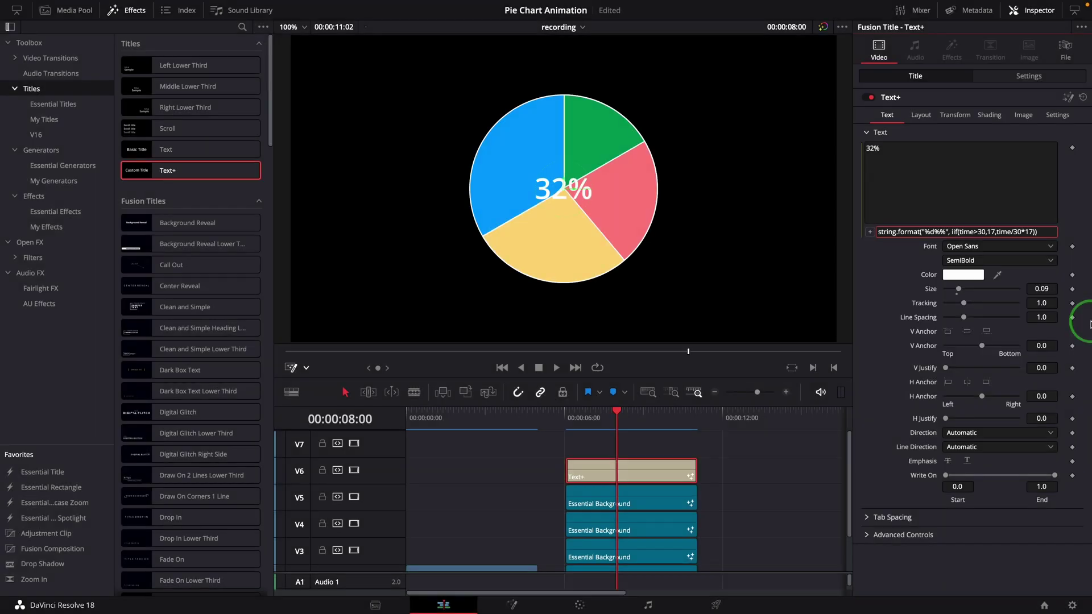
# Commit the expression, shrink the label to size 0.0562 and place it in the green slice.
pyautogui.click(1051, 293)
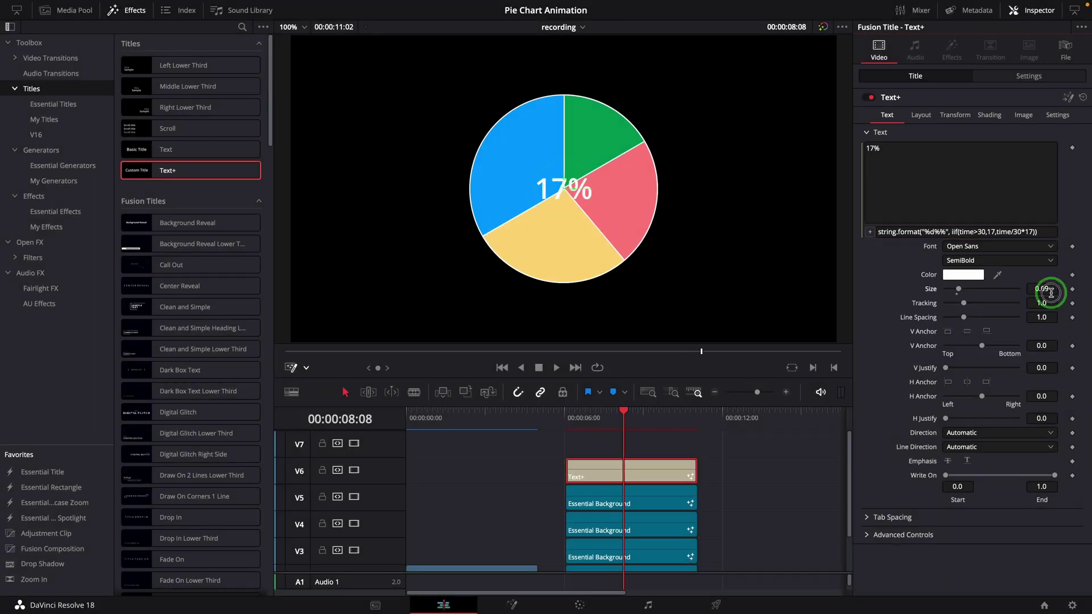
pyautogui.moveTo(1043, 292); pyautogui.dragTo(859, 287)
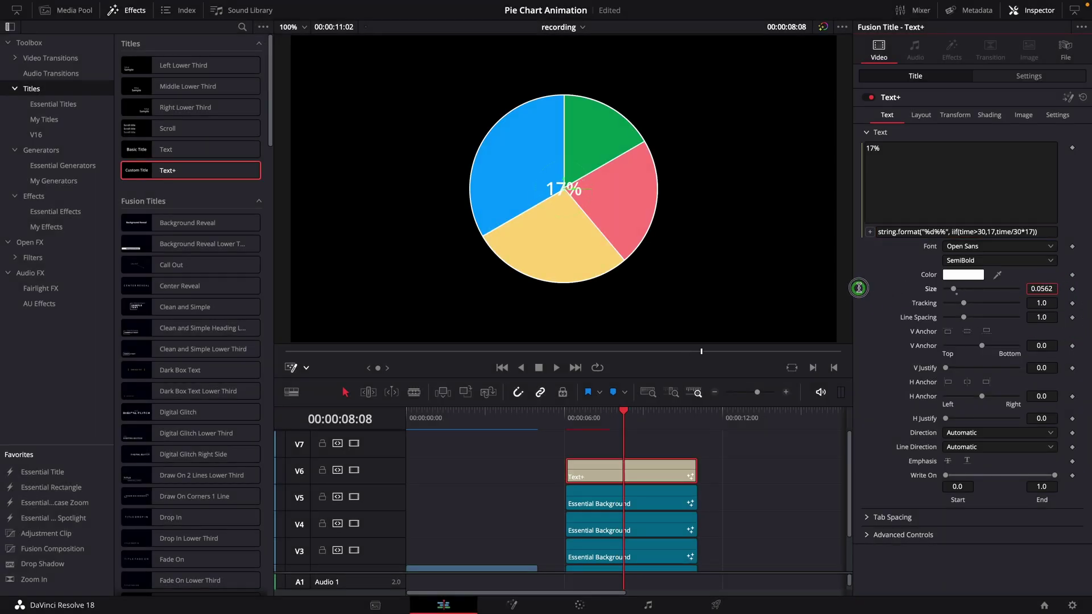
pyautogui.click(563, 191)
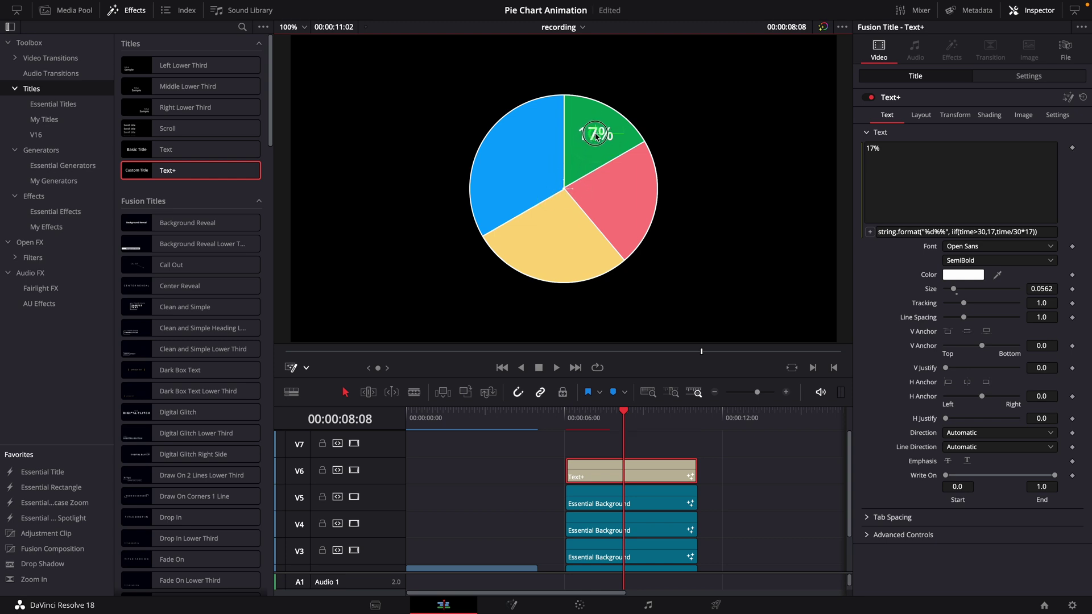
# Replay the pie animation from 06:02, then rewind to where only 0% shows.
pyautogui.click(571, 417)
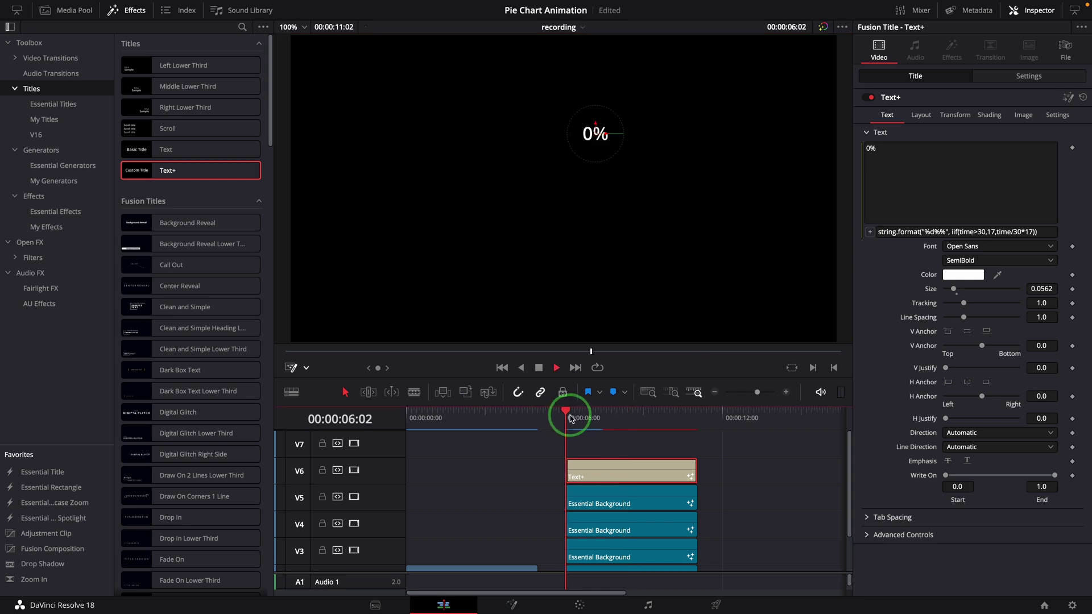
pyautogui.press('space')
pyautogui.click(564, 414)
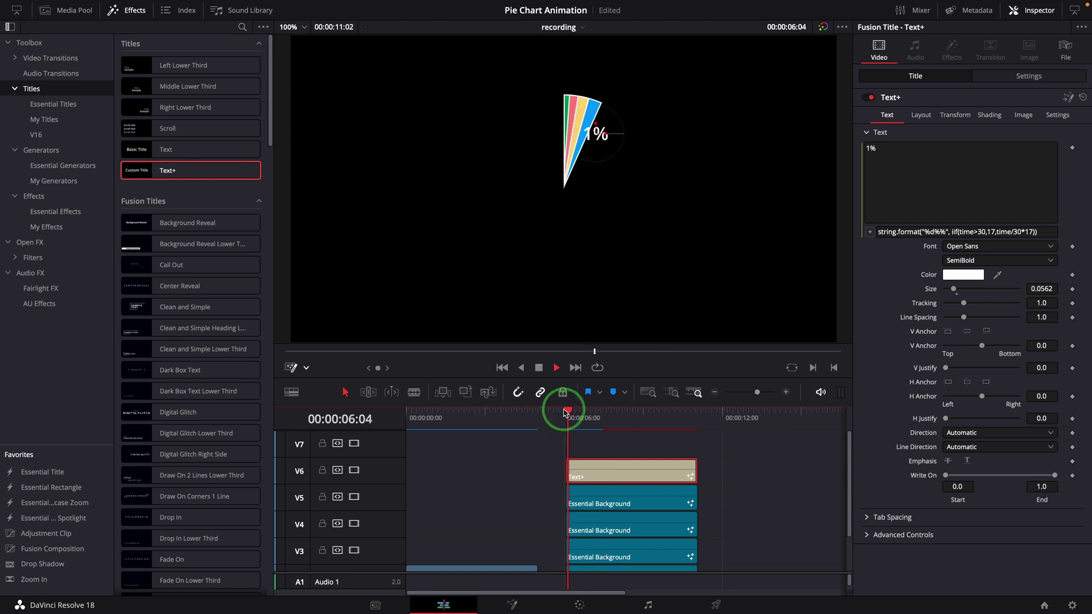
pyautogui.click(564, 413)
pyautogui.press('space')
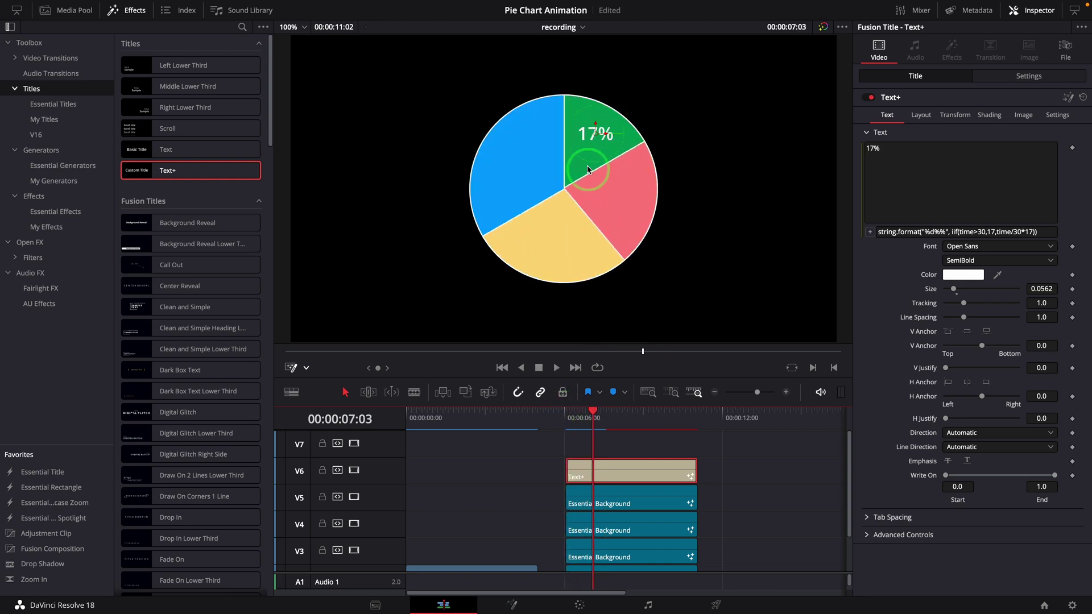
pyautogui.moveTo(595, 420)
pyautogui.mouseDown()
pyautogui.moveTo(574, 416)
pyautogui.moveTo(590, 421)
pyautogui.mouseUp()
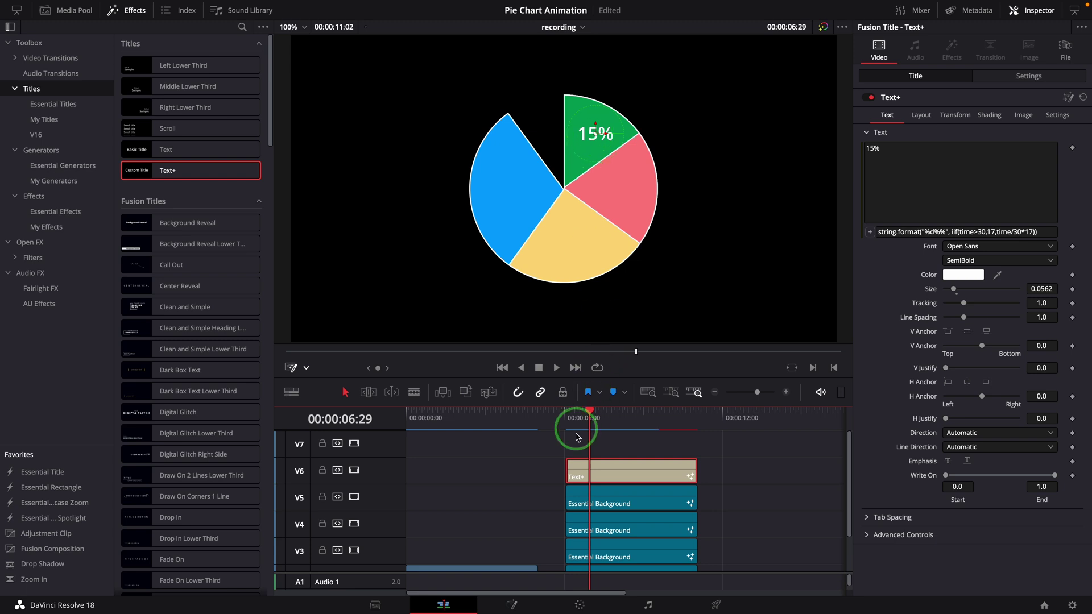
# Move the title to V7, and the V5 background clip to V6 with Composite Mode Alpha.
pyautogui.hotkey('alt', 'Up')
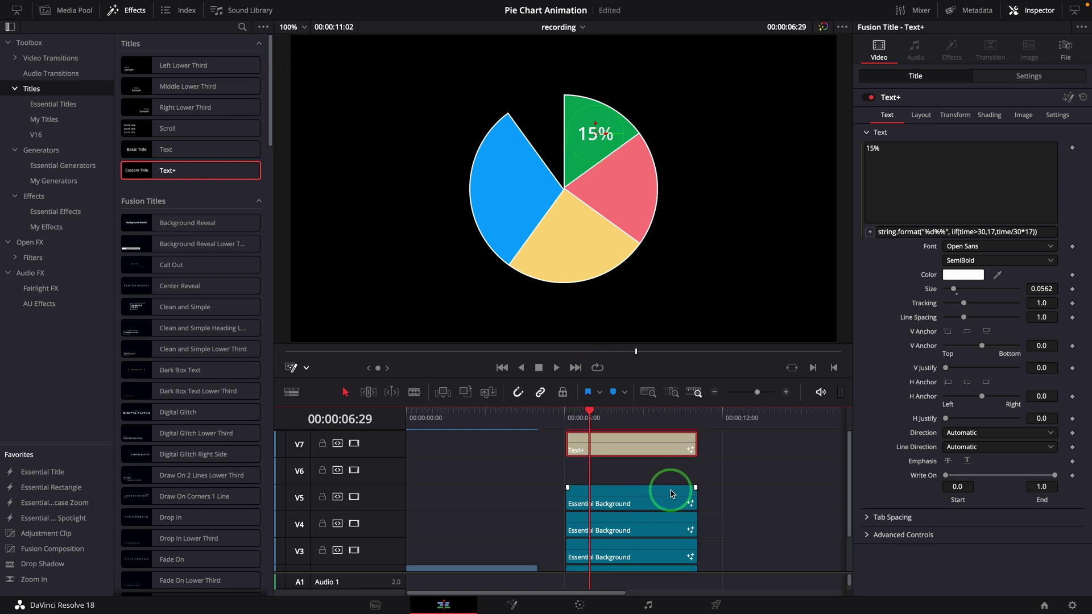
pyautogui.click(639, 506)
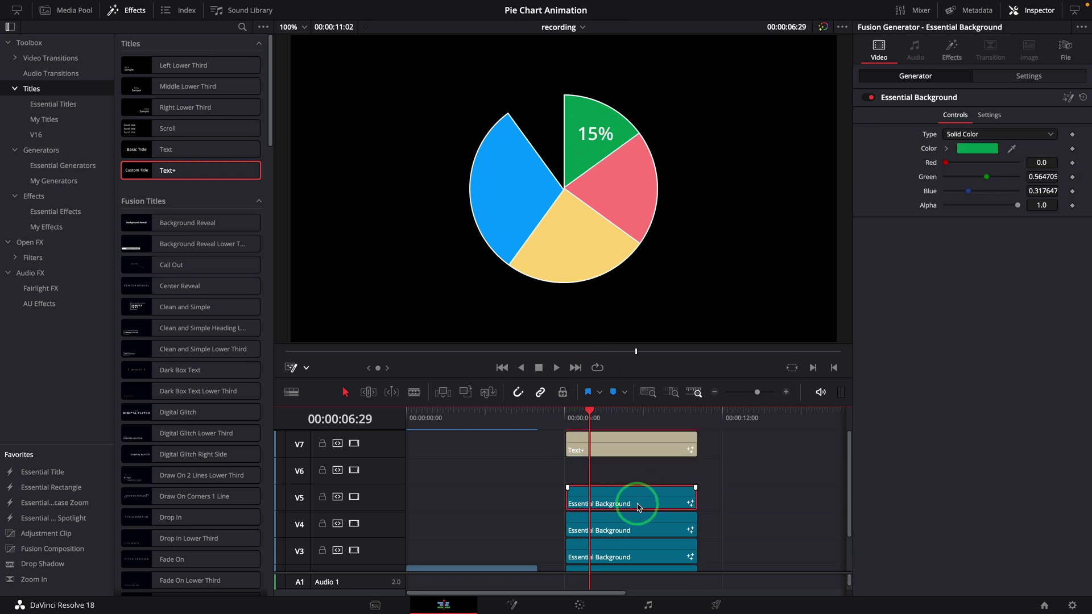
pyautogui.moveTo(635, 505); pyautogui.dragTo(645, 482)
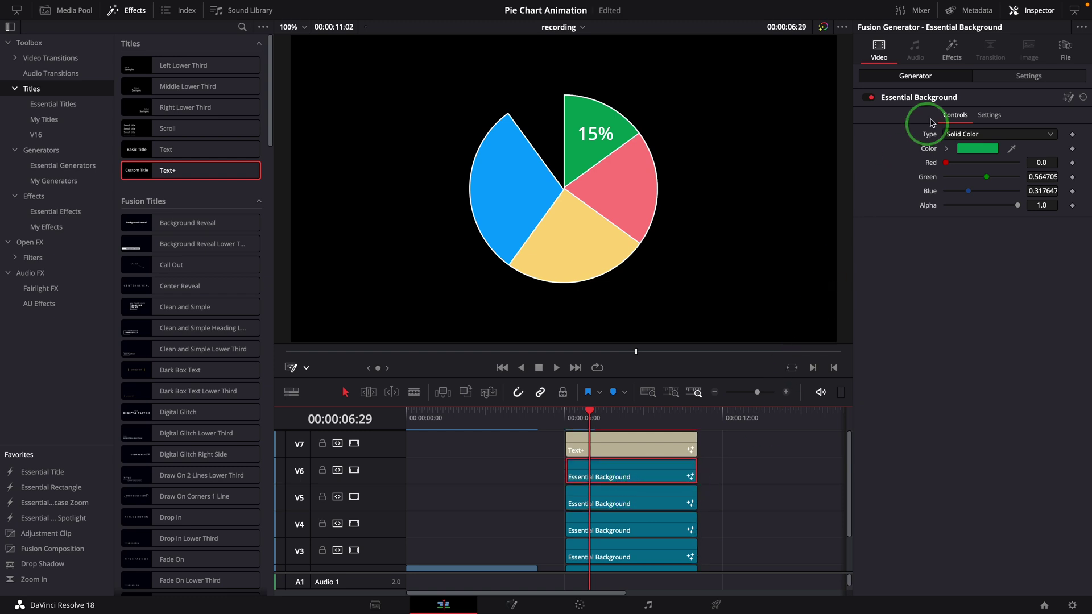
pyautogui.click(1018, 76)
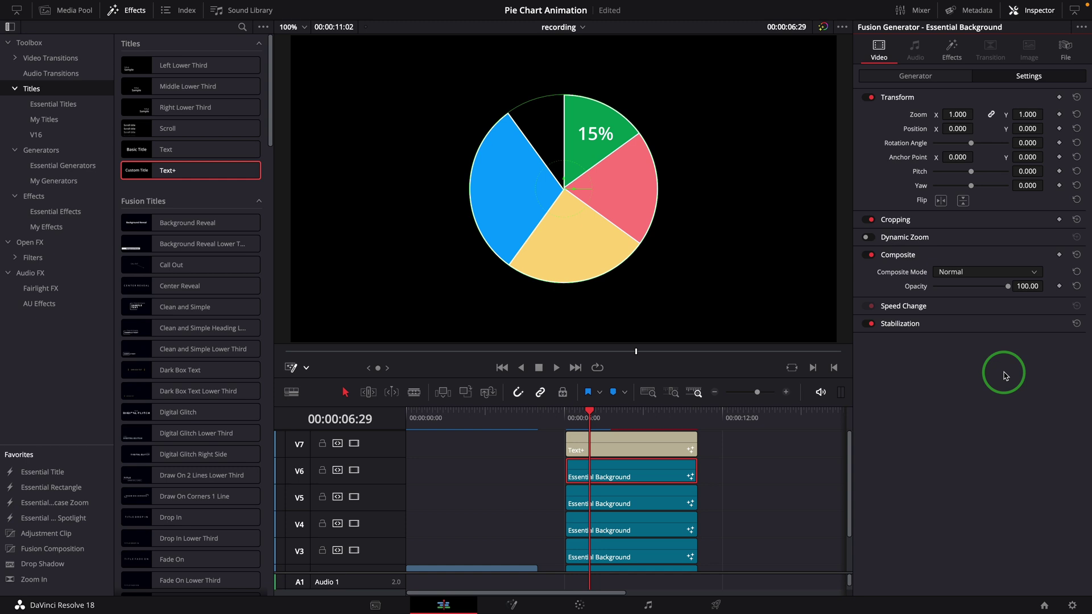
pyautogui.click(1032, 272)
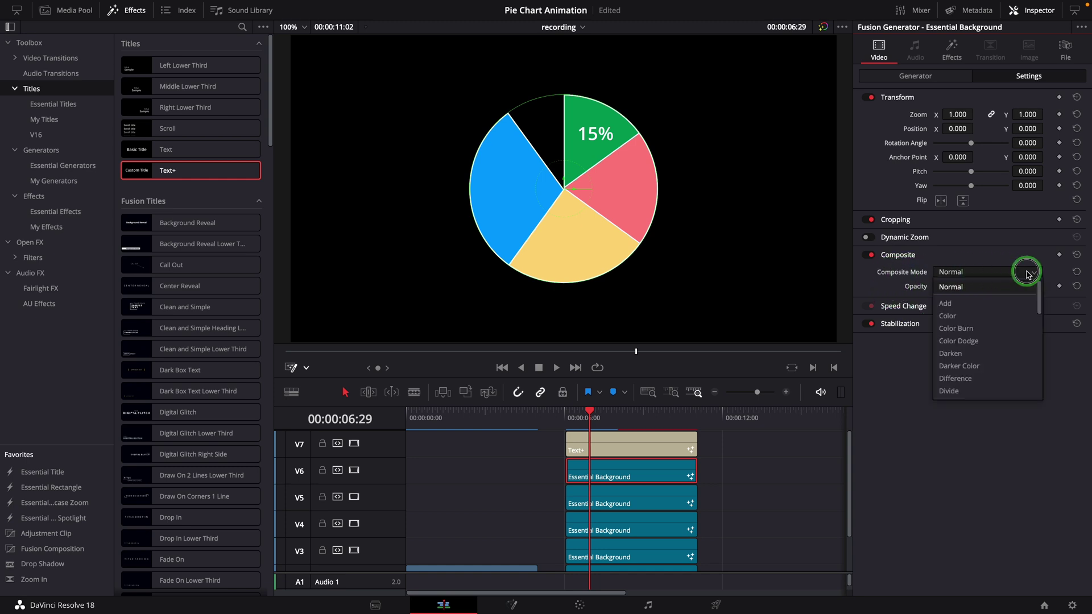
pyautogui.moveTo(1041, 296); pyautogui.dragTo(1028, 377)
pyautogui.click(945, 354)
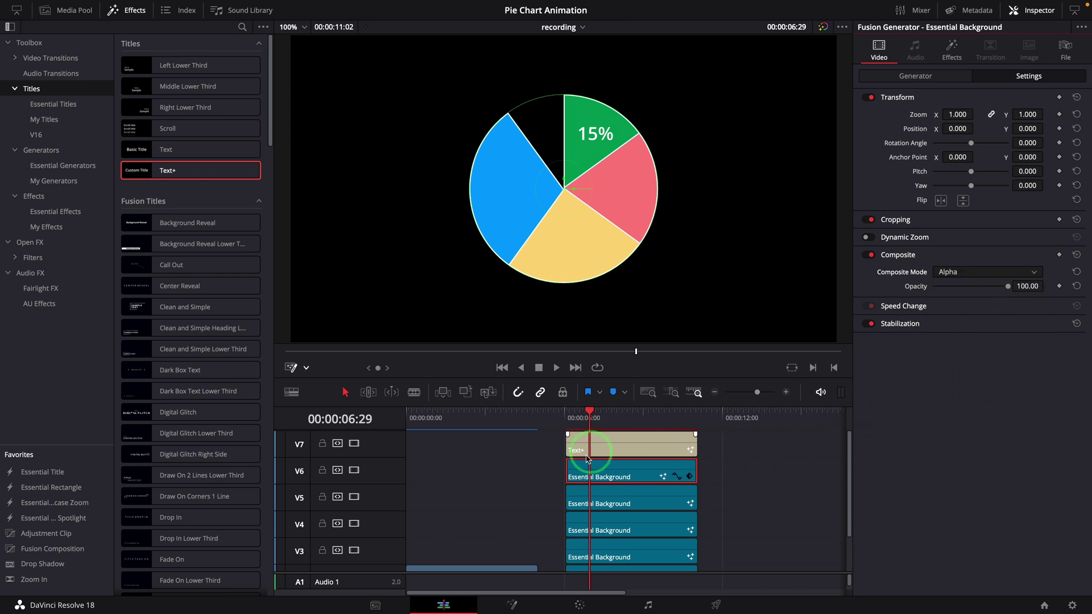
# Set the Text+ title's Composite Mode to Foreground and play back the masked animation.
pyautogui.click(625, 446)
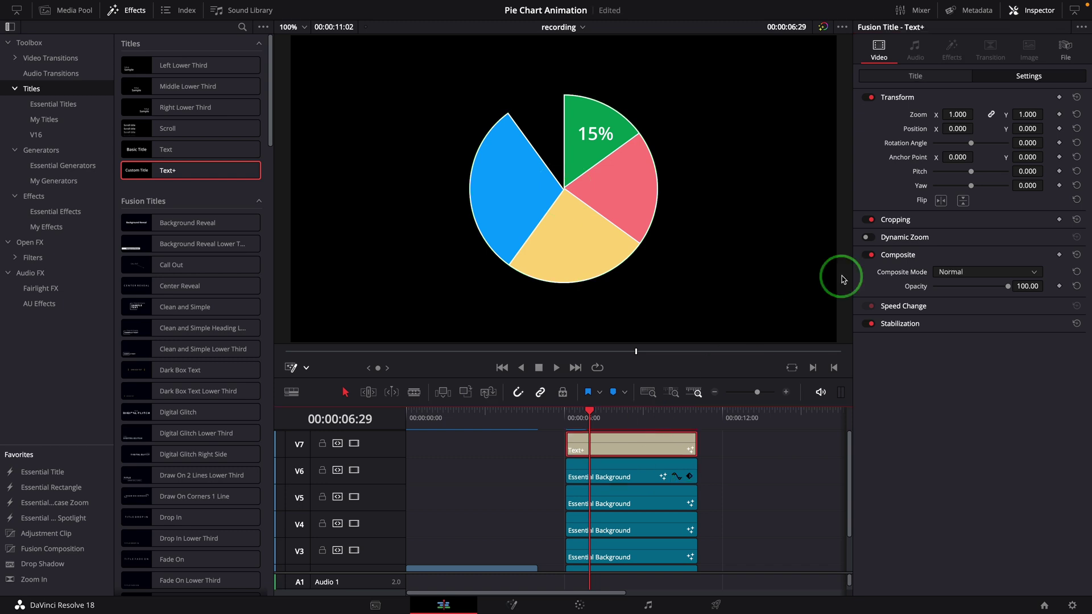
pyautogui.click(1032, 272)
pyautogui.moveTo(1039, 296); pyautogui.dragTo(1040, 379)
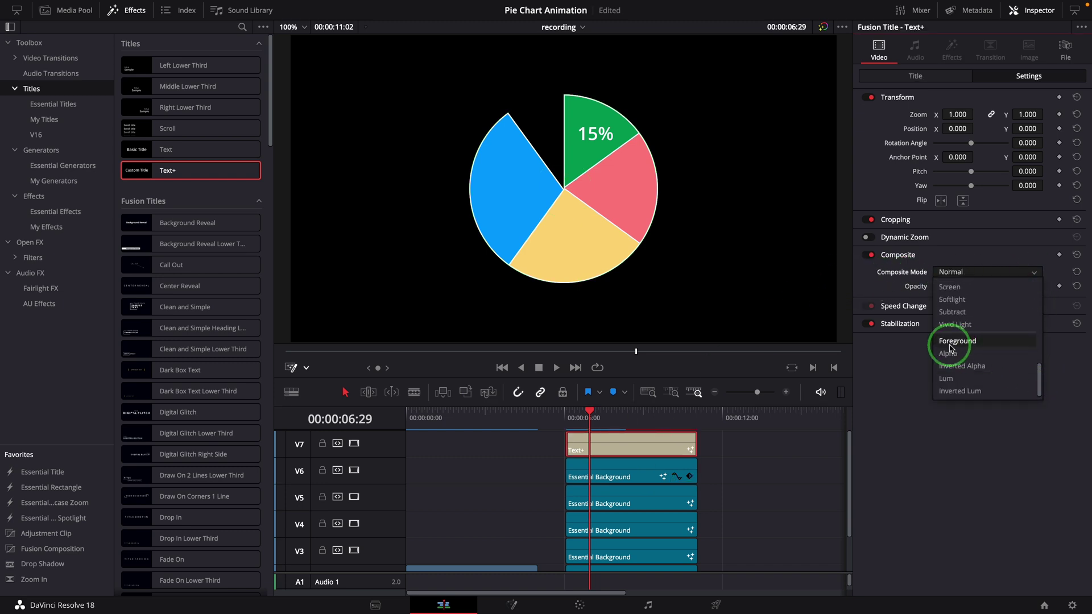
pyautogui.click(975, 345)
pyautogui.moveTo(569, 413)
pyautogui.mouseDown()
pyautogui.moveTo(592, 415)
pyautogui.moveTo(576, 415)
pyautogui.mouseUp()
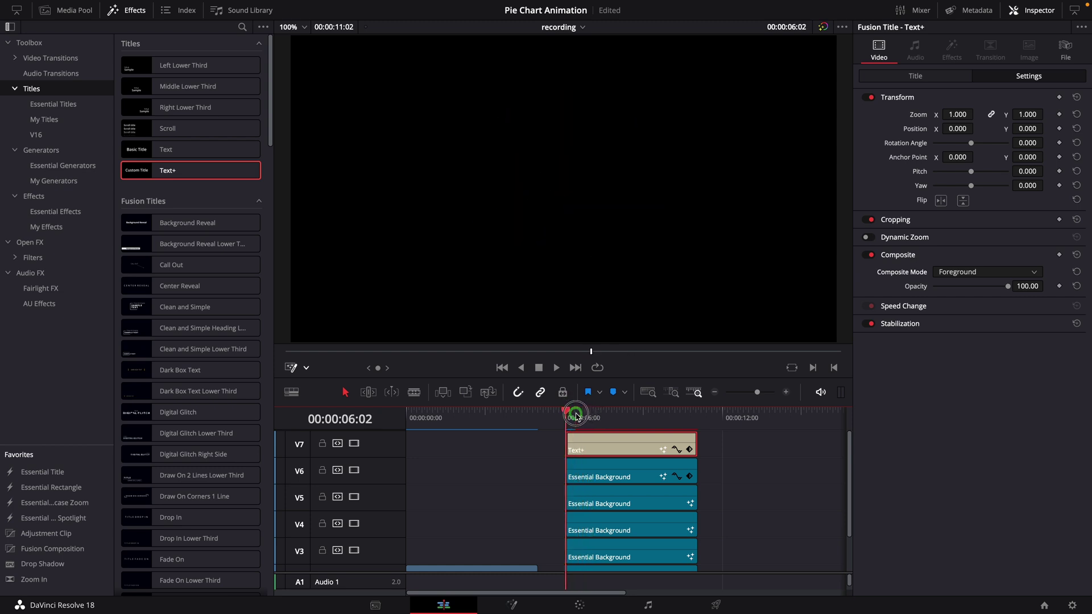
pyautogui.press('space')
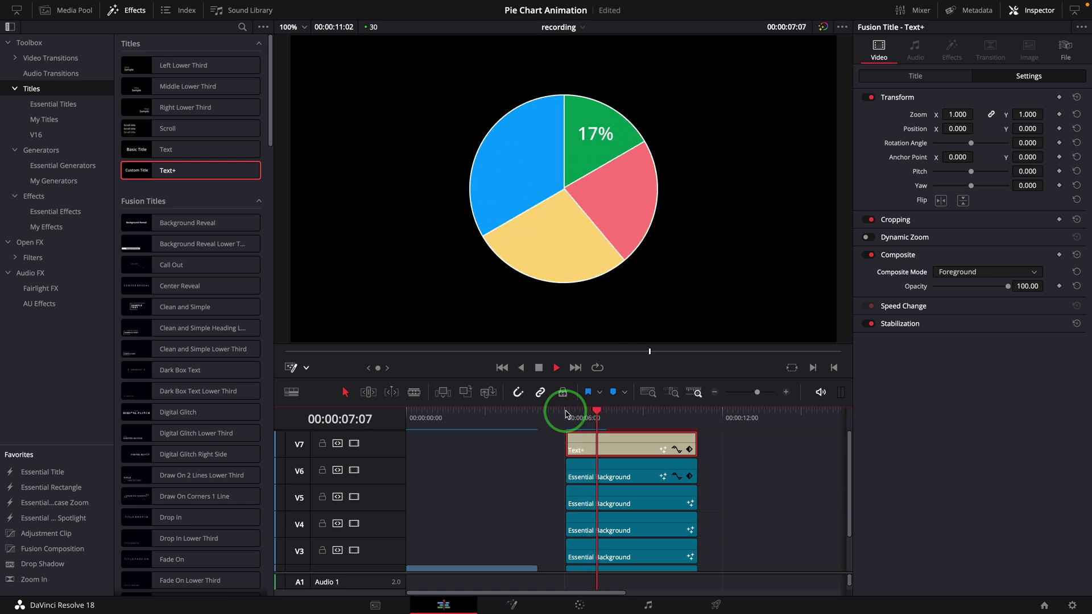
# Copy the Text+ percentage label, then compound it with both Essential Background clips as 'Slice 1'.
pyautogui.rightClick(620, 448)
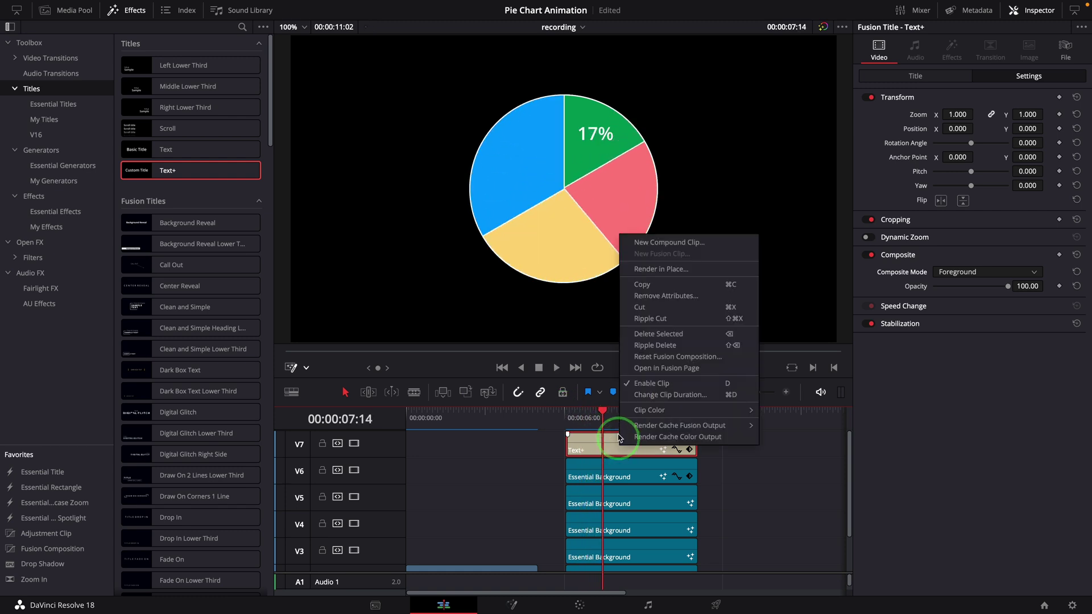
pyautogui.click(648, 290)
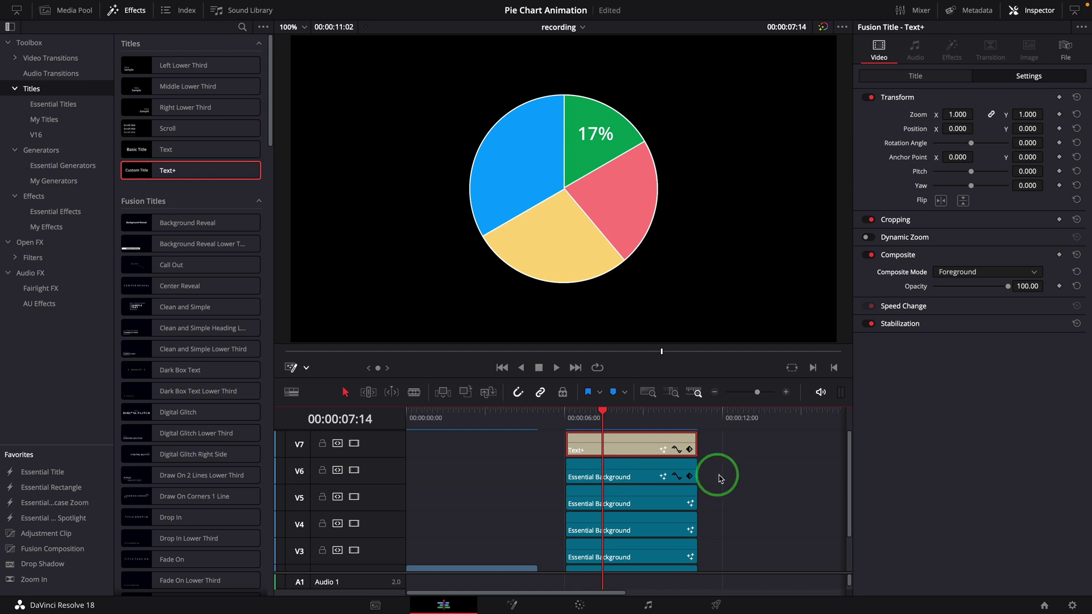
pyautogui.moveTo(712, 502); pyautogui.dragTo(639, 449)
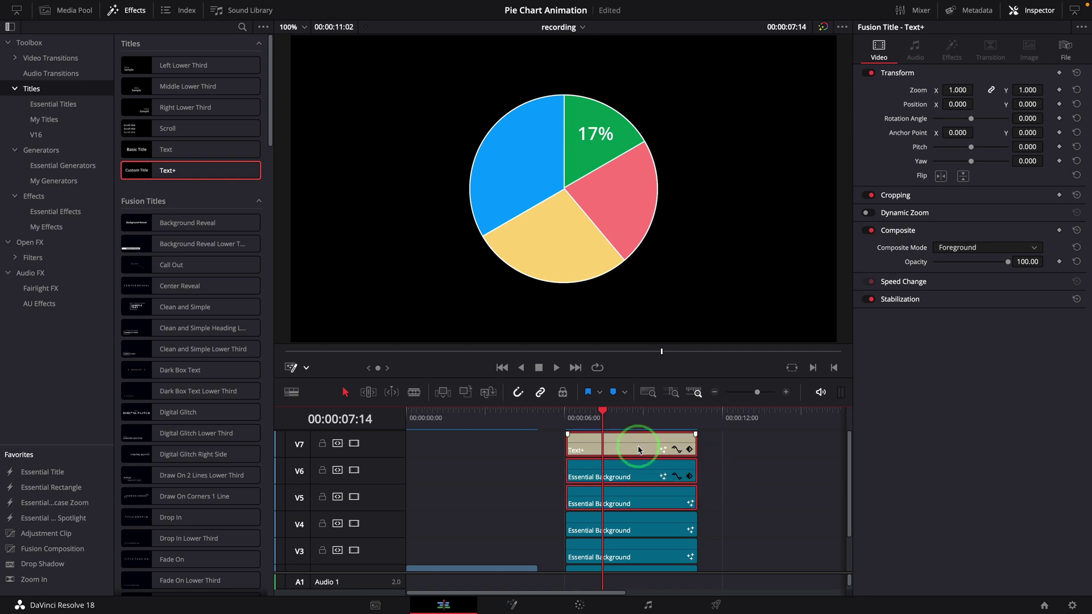
pyautogui.rightClick(638, 449)
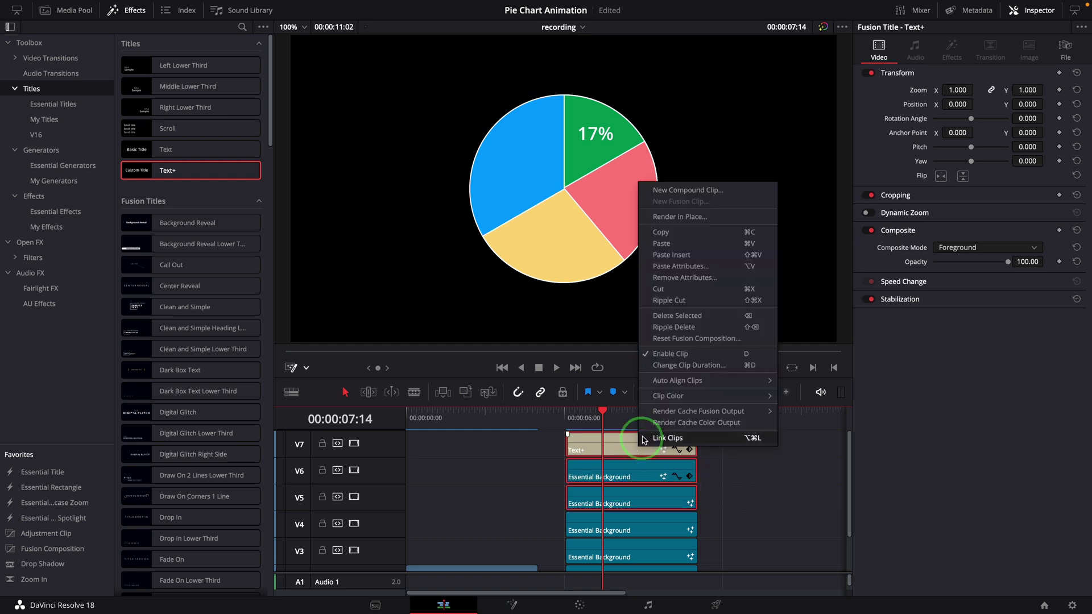
pyautogui.click(699, 192)
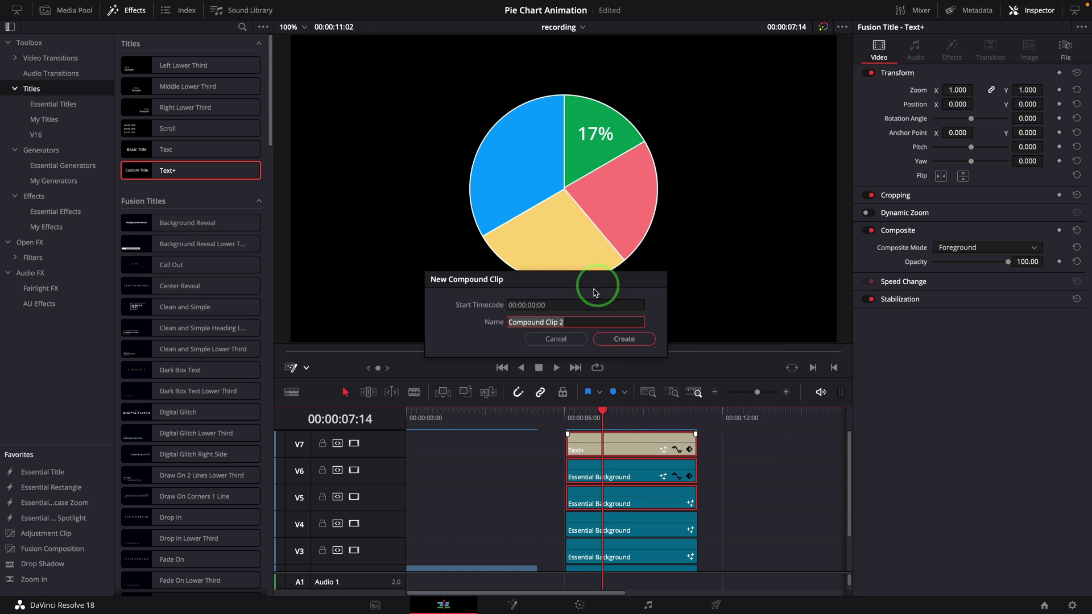
pyautogui.write('Slice 1')
pyautogui.click(622, 336)
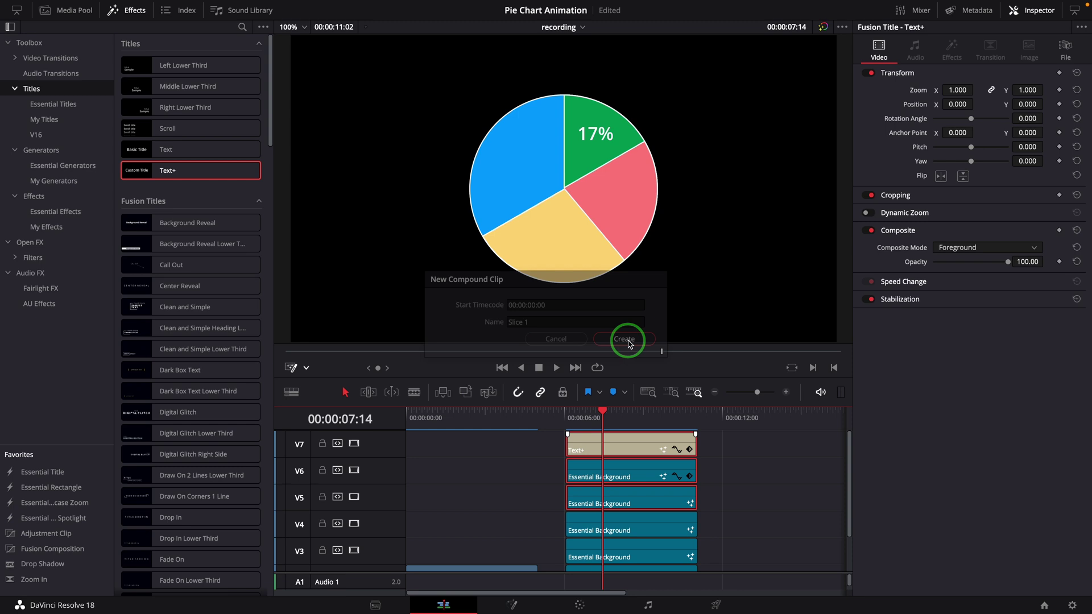
pyautogui.click(674, 492)
# Paste the Text+ label copy onto V6, move Slice 1 to V7 and align the label beneath.
pyautogui.click(709, 487)
pyautogui.rightClick(715, 475)
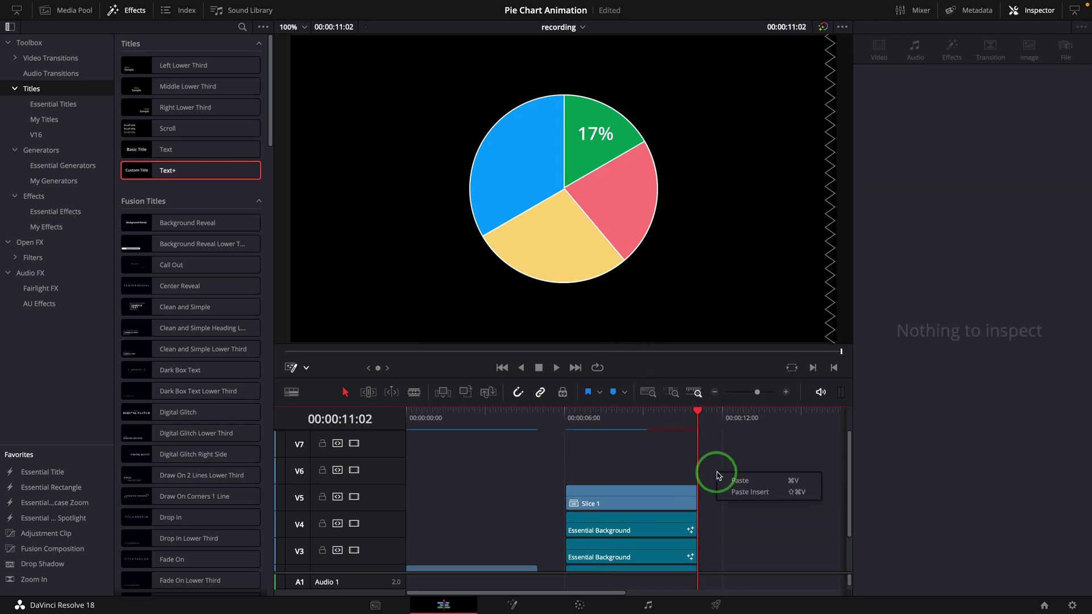
pyautogui.click(740, 481)
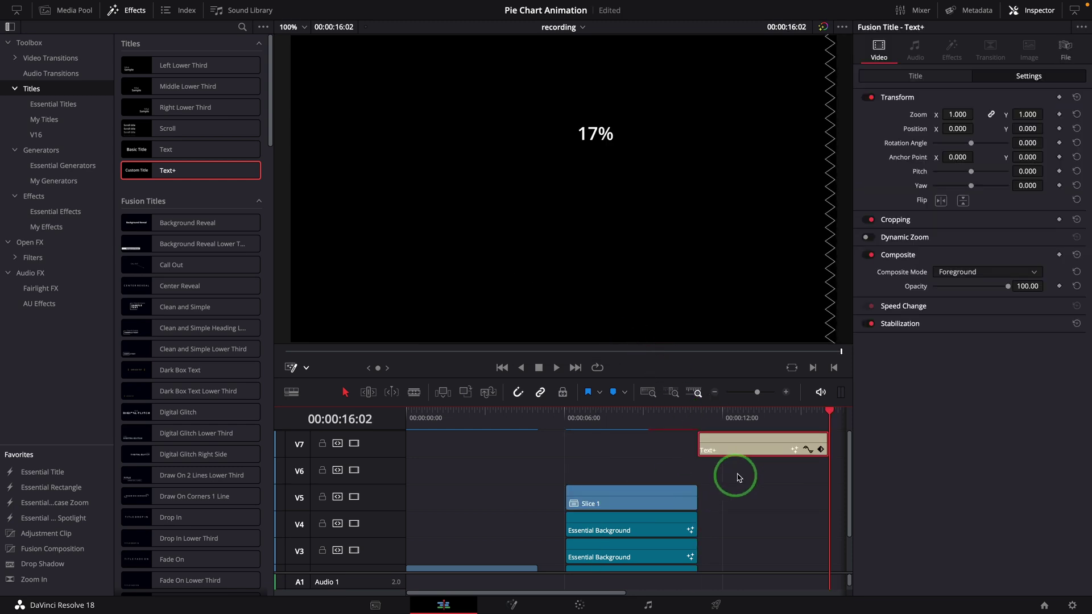
pyautogui.moveTo(631, 500); pyautogui.dragTo(638, 446)
pyautogui.moveTo(762, 484); pyautogui.dragTo(642, 484)
# Position the new label over the red slice and change its expression target from 17 to 22.
pyautogui.click(916, 76)
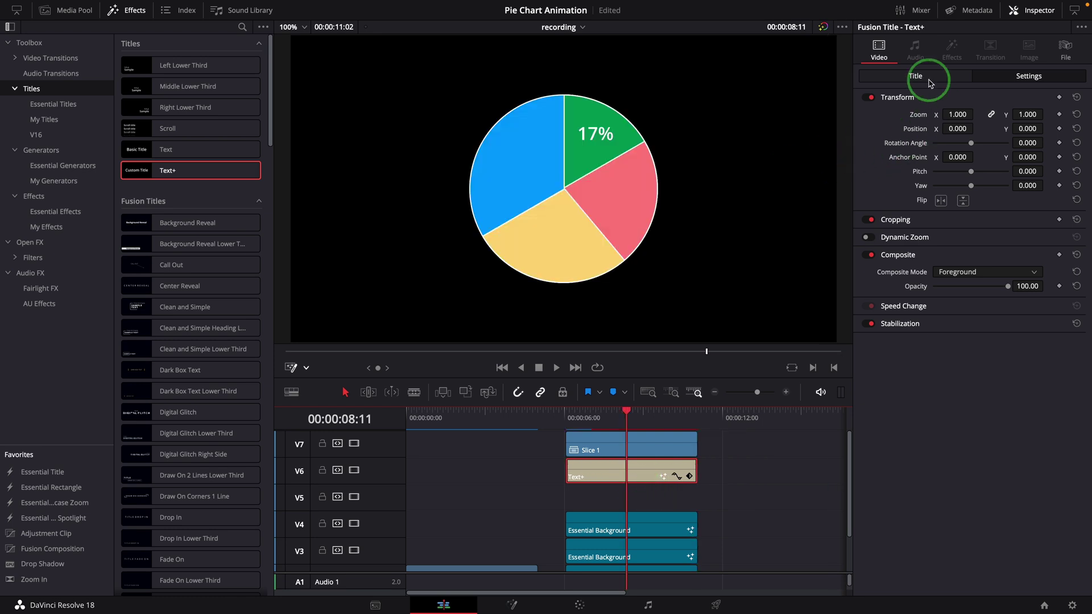
pyautogui.click(600, 151)
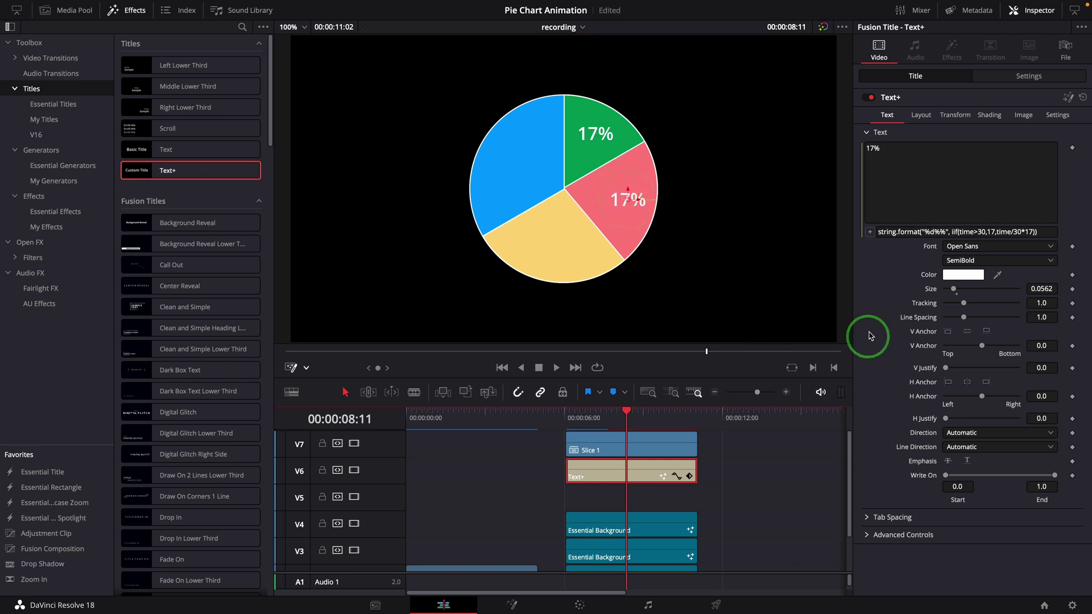
pyautogui.click(990, 232)
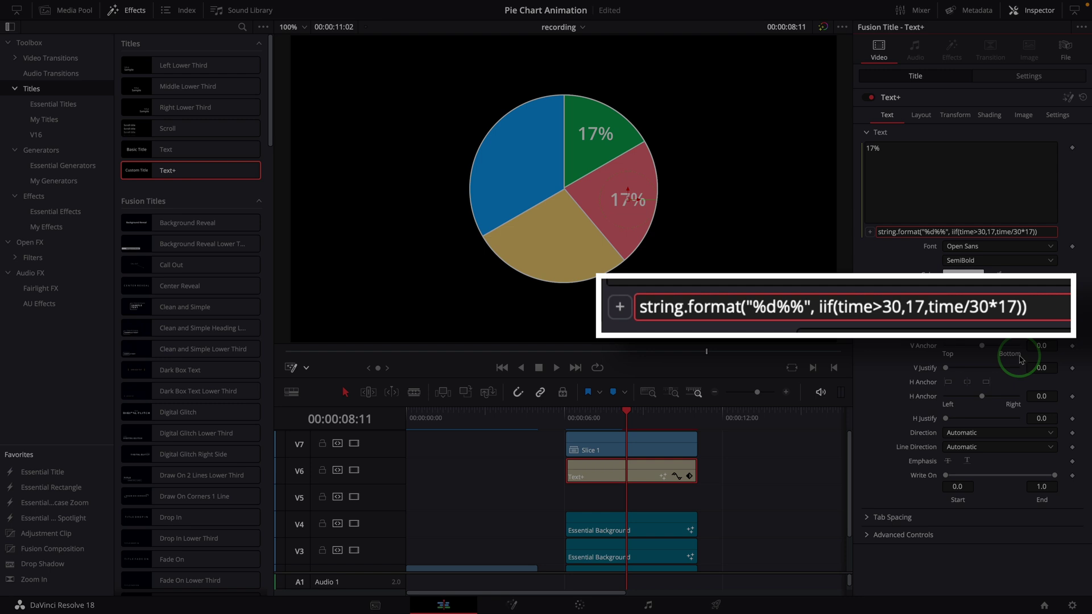
pyautogui.press('BackSpace')
pyautogui.press('BackSpace')
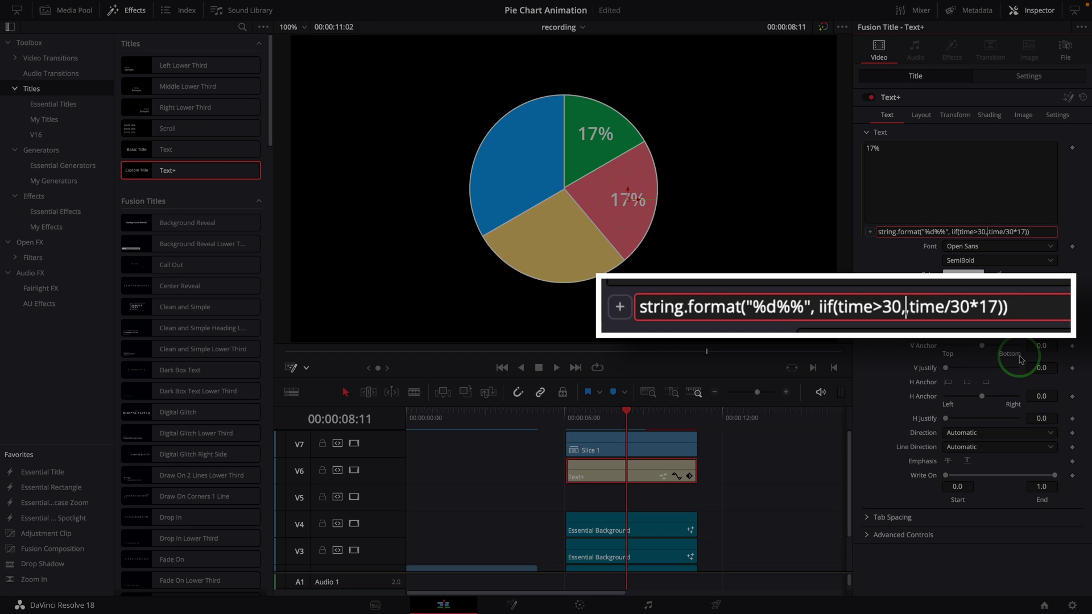
pyautogui.write('22')
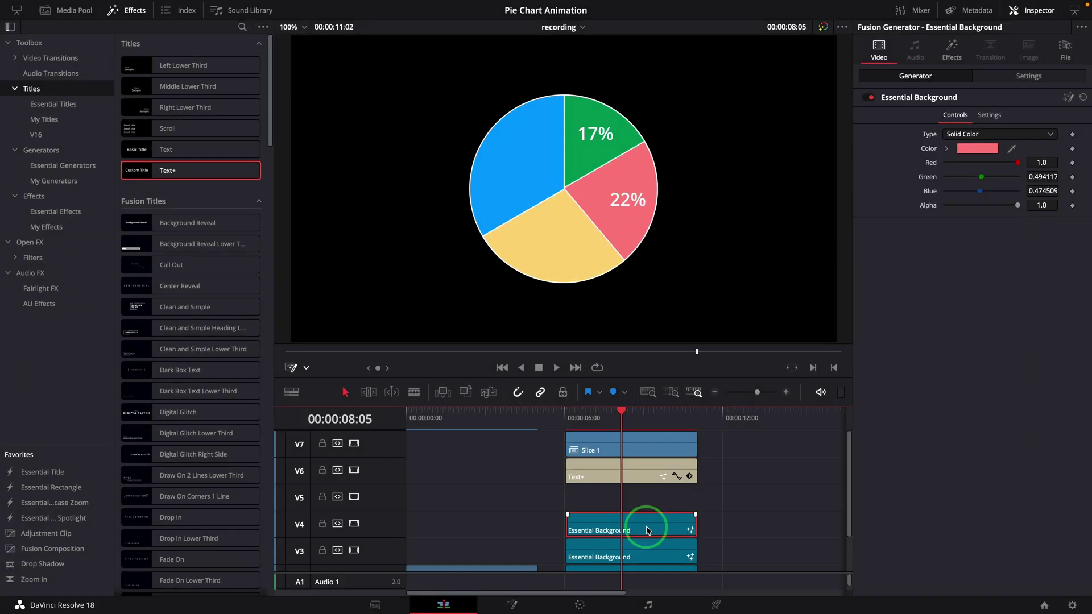
# Move the red slice's Essential Background to V5 and set its Composite Mode to Alpha.
pyautogui.moveTo(646, 524)
pyautogui.mouseDown()
pyautogui.moveTo(646, 505)
pyautogui.moveTo(657, 506)
pyautogui.mouseUp()
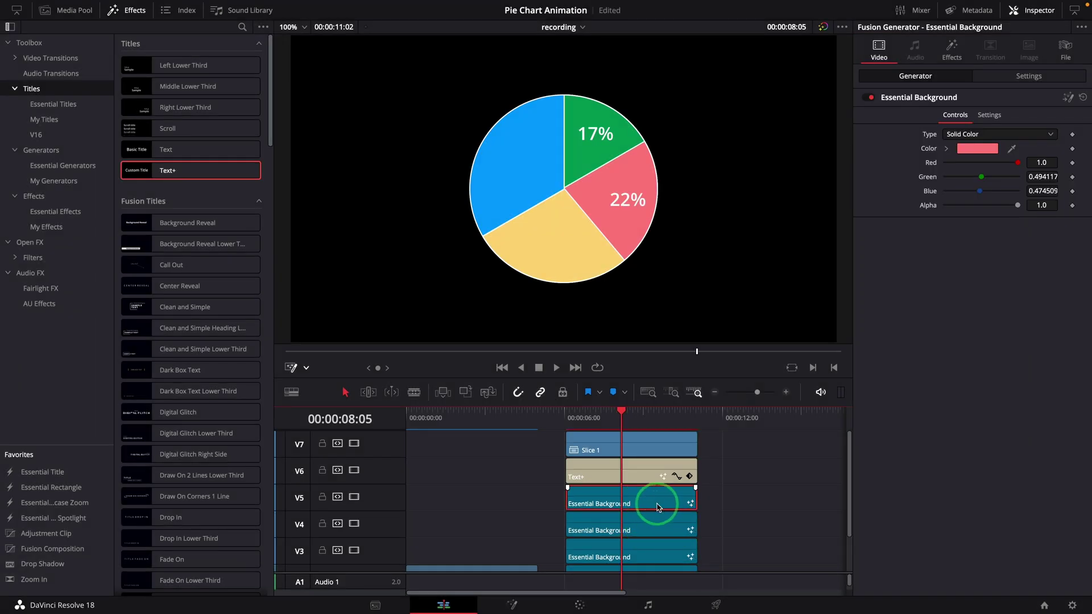
pyautogui.click(1024, 76)
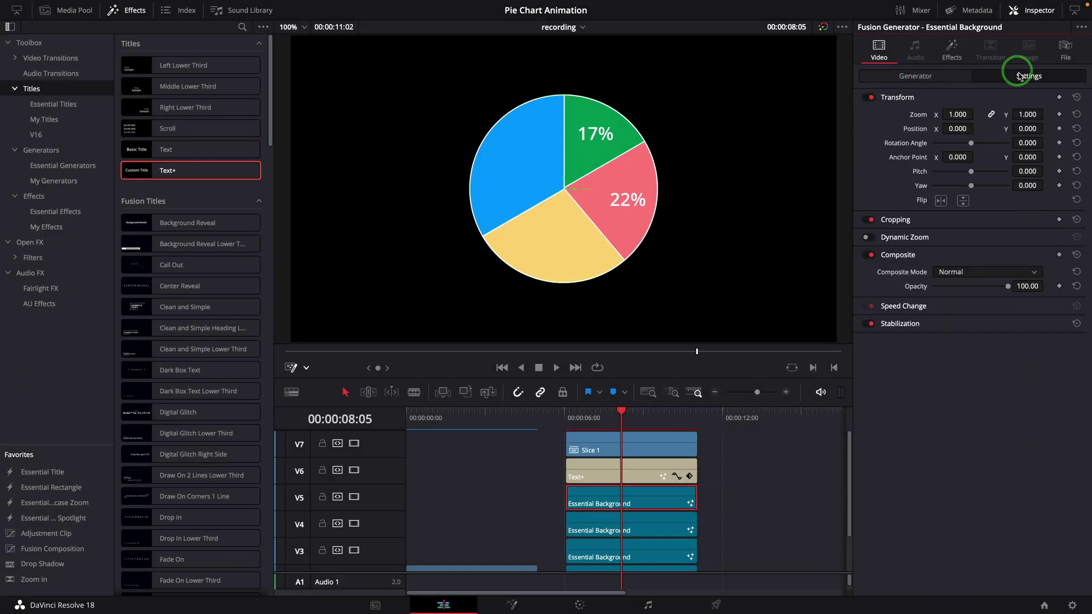
pyautogui.click(1033, 272)
pyautogui.moveTo(1041, 298); pyautogui.dragTo(1018, 371)
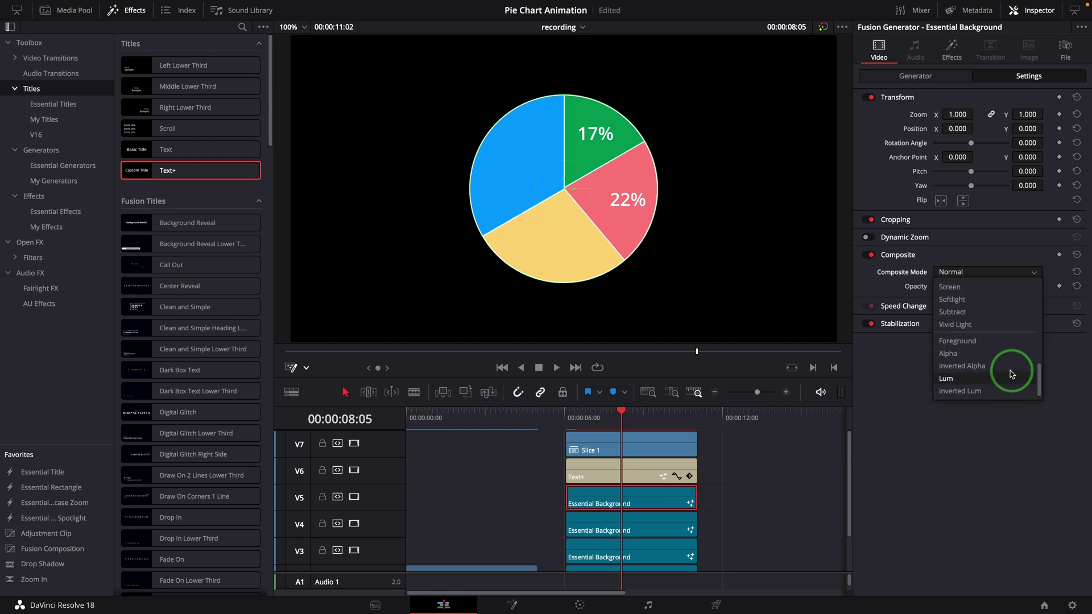
pyautogui.click(969, 356)
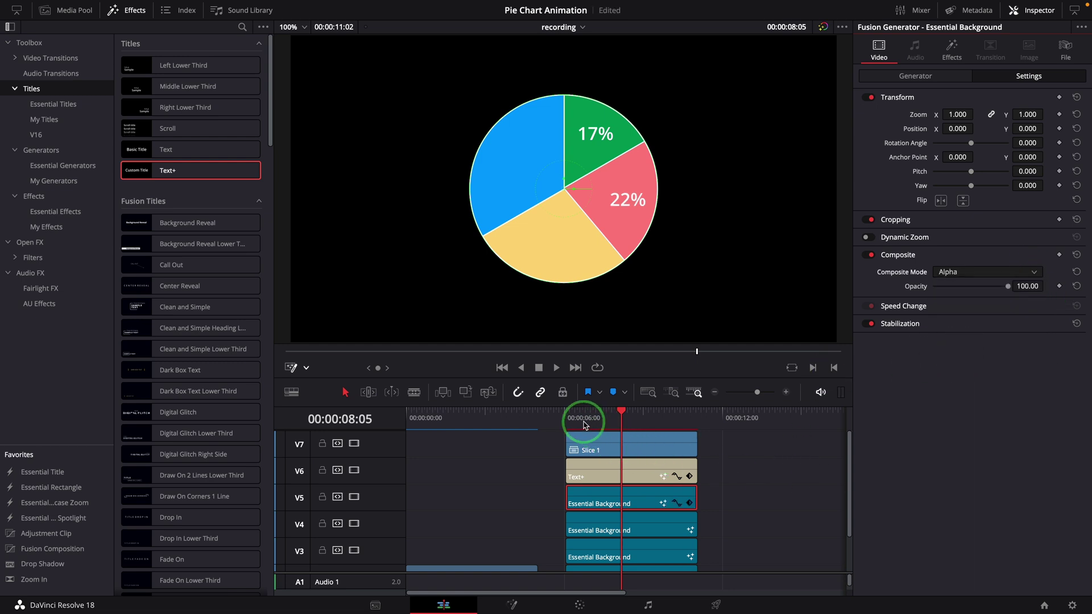
pyautogui.moveTo(589, 415); pyautogui.dragTo(615, 418)
# Combine the red slice's label and background clips into compound clip Slice 2 on V6.
pyautogui.moveTo(722, 524); pyautogui.dragTo(639, 471)
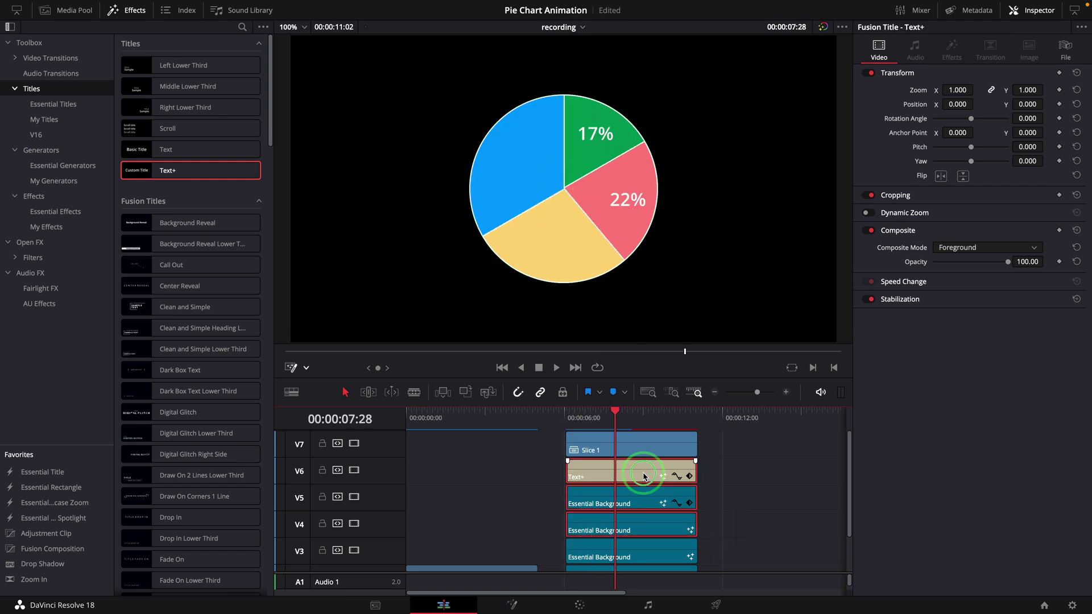
pyautogui.rightClick(638, 471)
pyautogui.click(699, 214)
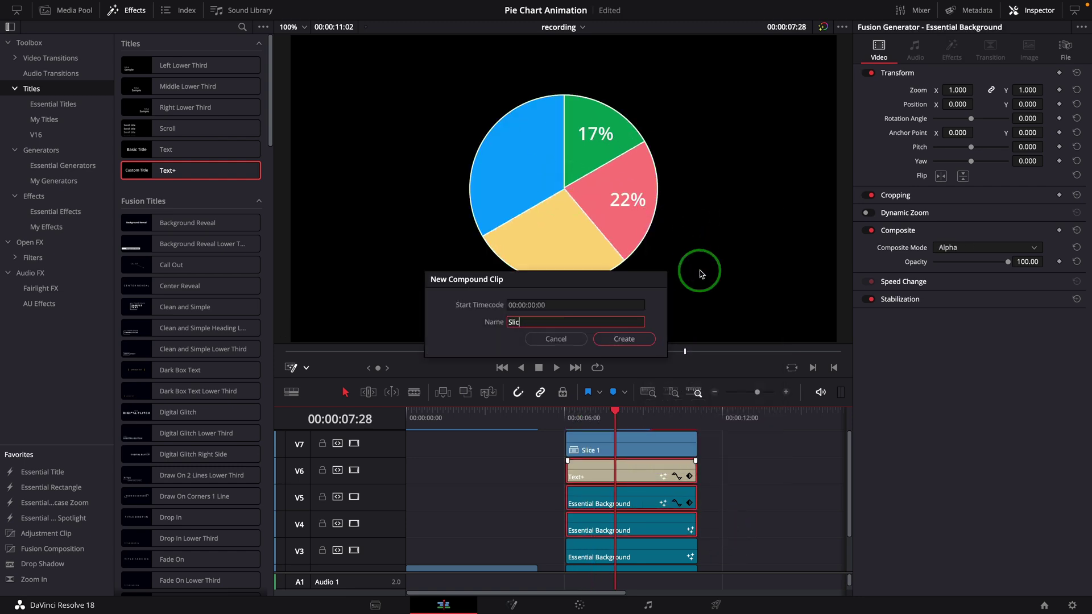
pyautogui.press('Return')
pyautogui.moveTo(637, 522); pyautogui.dragTo(636, 478)
# Paste another percentage label copy below the slices and preview from about 6 seconds.
pyautogui.hotkey('ctrl', 'v')
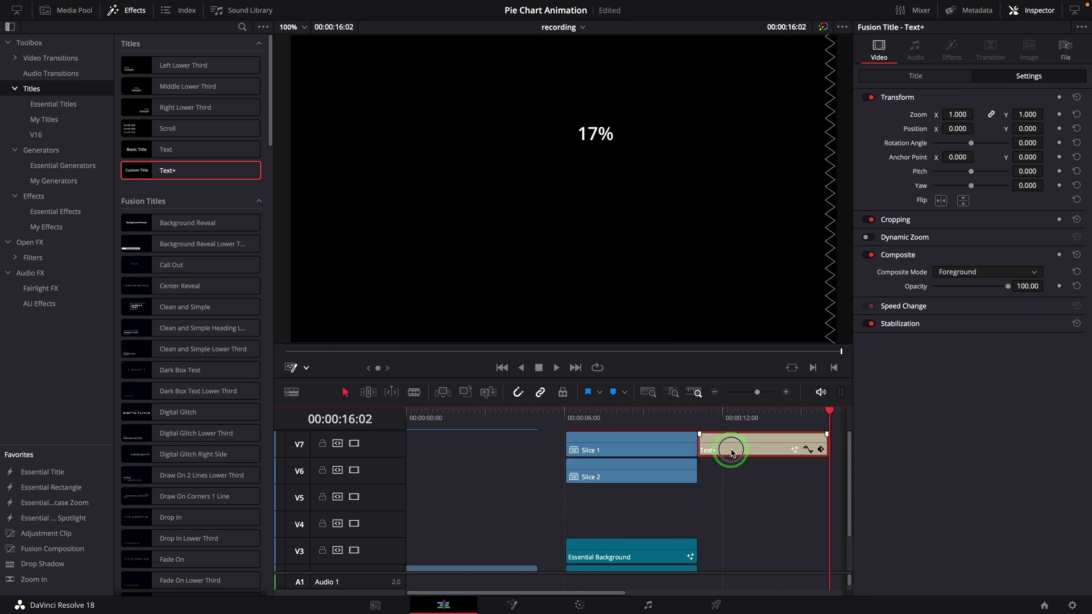
pyautogui.moveTo(726, 453); pyautogui.dragTo(641, 504)
pyautogui.click(641, 495)
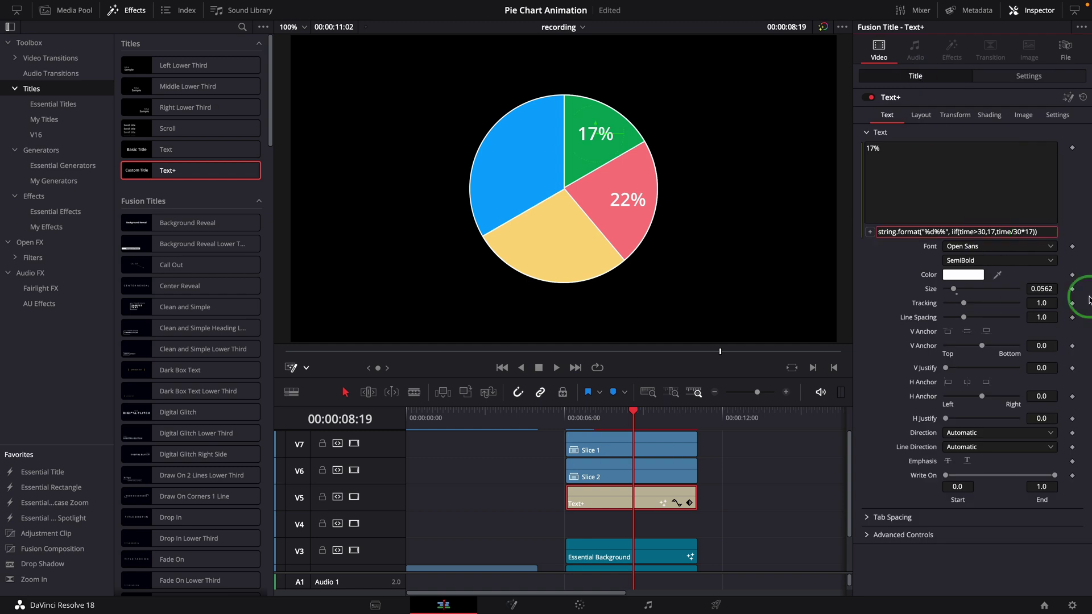
pyautogui.click(560, 413)
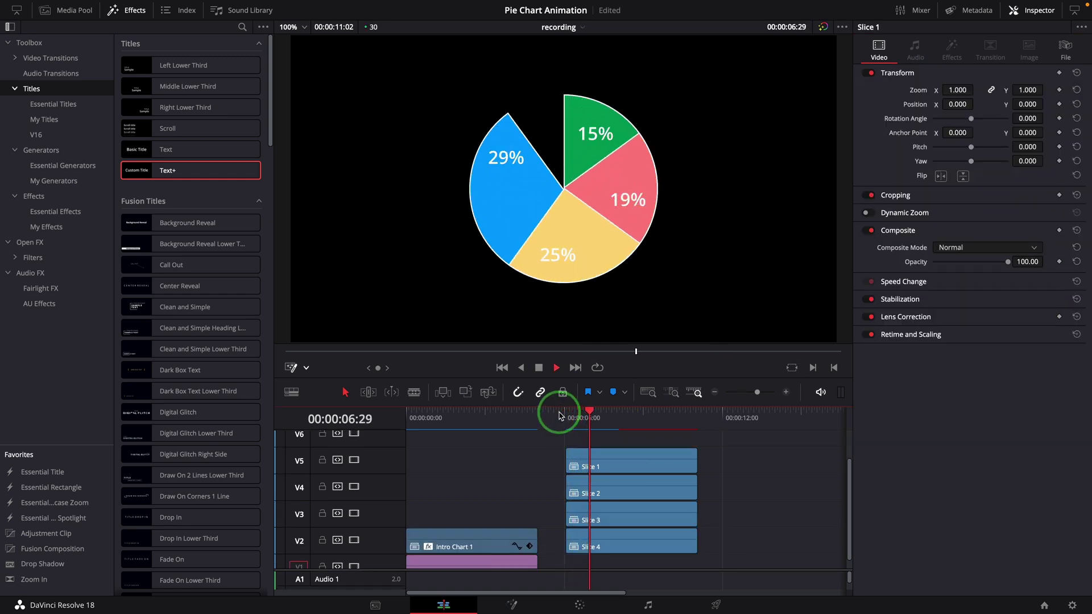
pyautogui.click(559, 415)
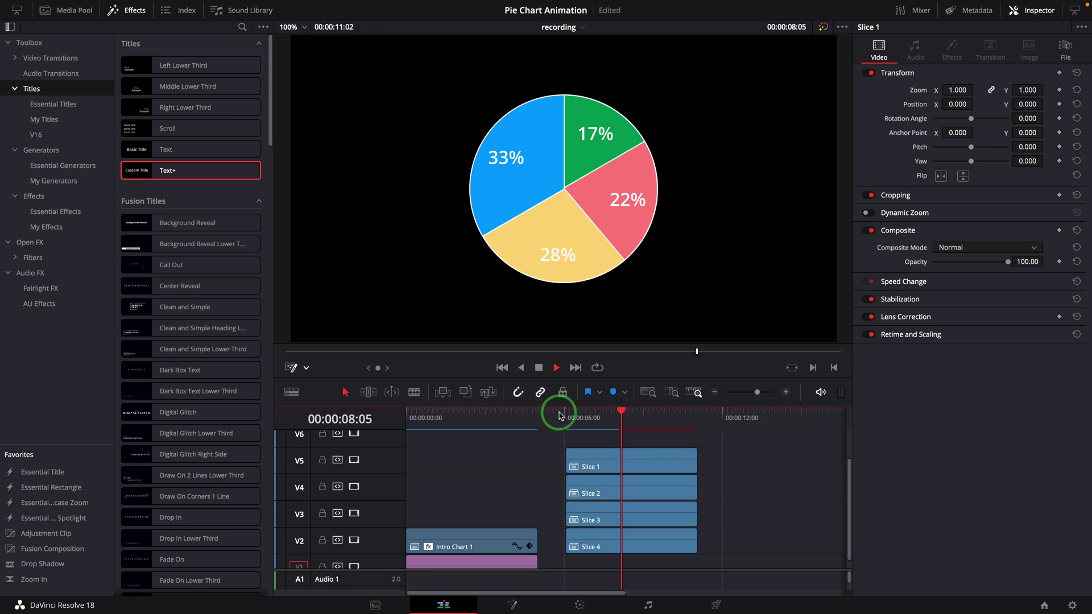
pyautogui.click(559, 415)
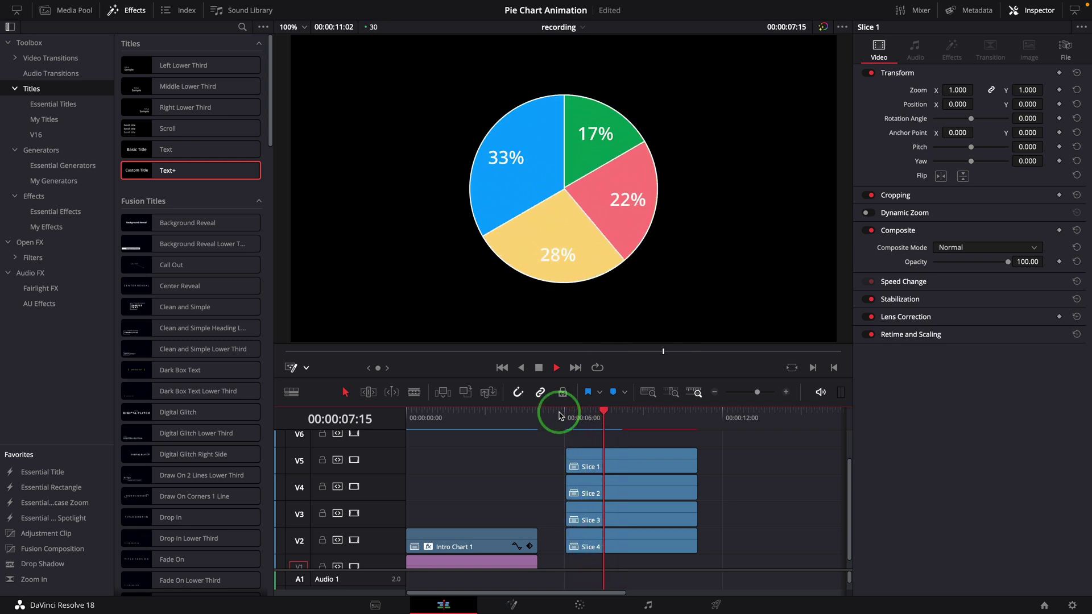
pyautogui.click(560, 416)
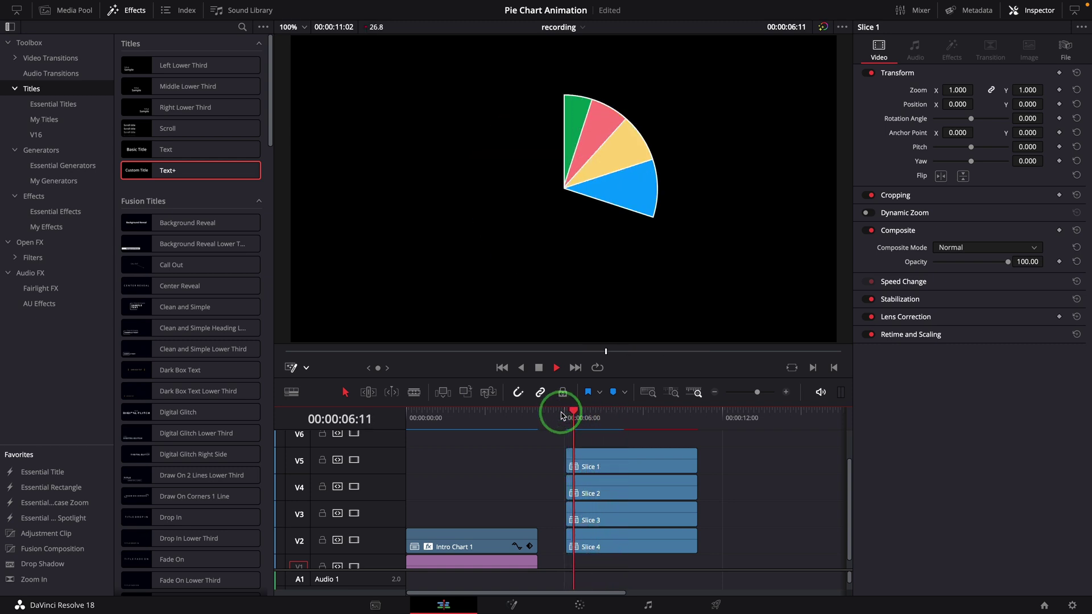
pyautogui.click(560, 415)
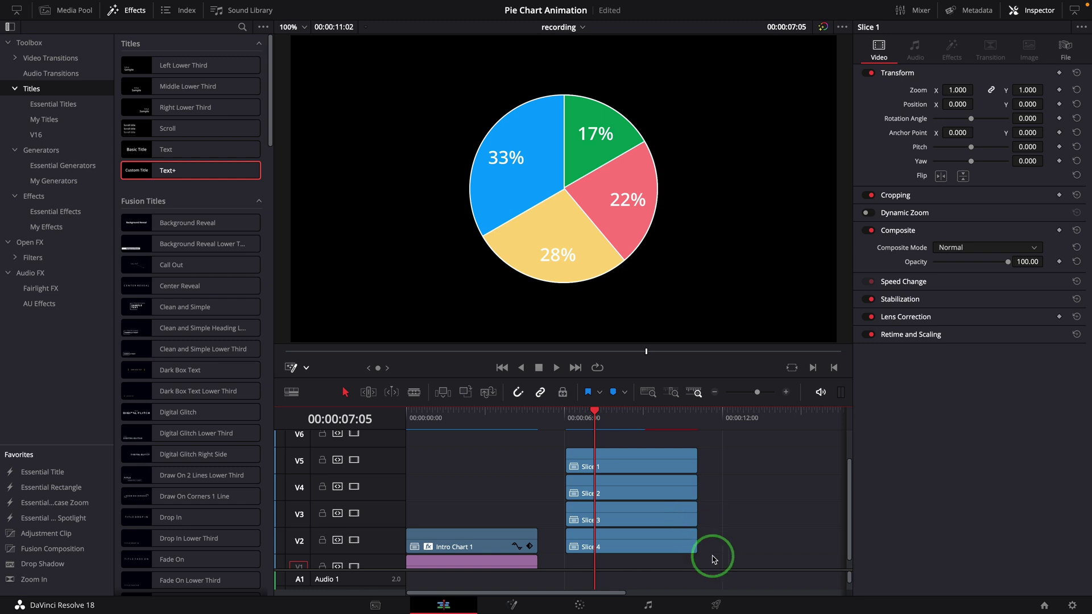
pyautogui.moveTo(696, 562); pyautogui.dragTo(646, 446)
# Compound the four slices into 'Pie Chart Demo' and place a Four Color Gradient beneath it.
pyautogui.rightClick(646, 445)
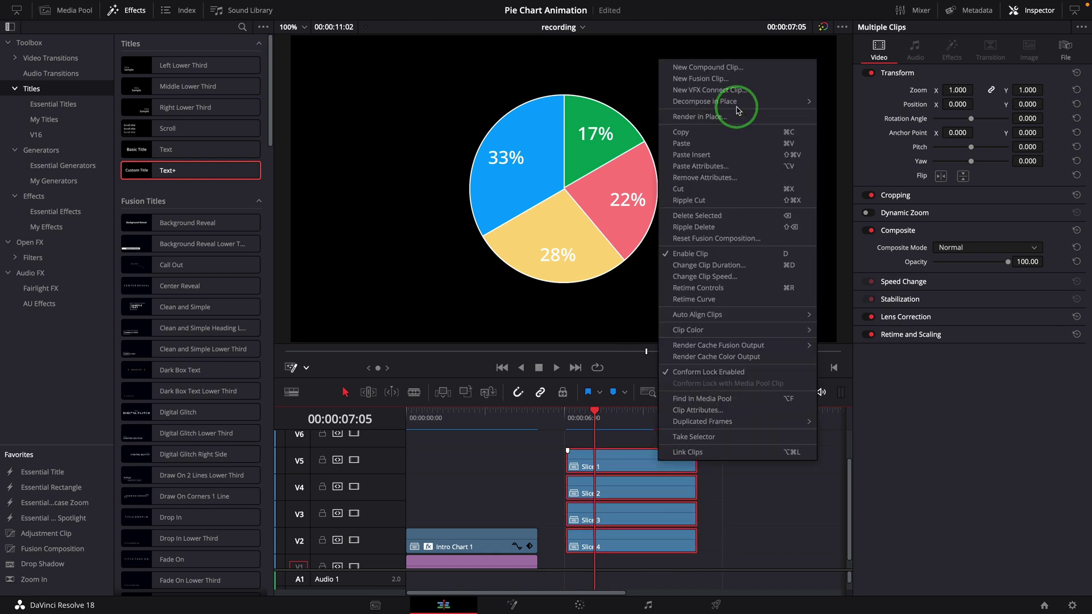
pyautogui.click(705, 108)
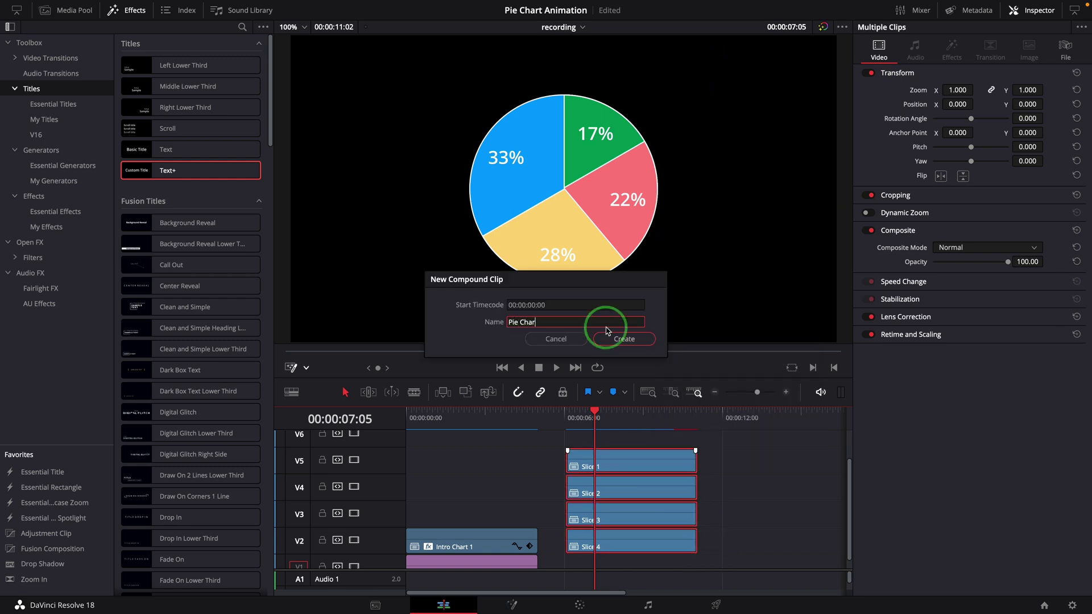
pyautogui.click(624, 339)
pyautogui.click(566, 418)
pyautogui.moveTo(462, 556); pyautogui.dragTo(624, 556)
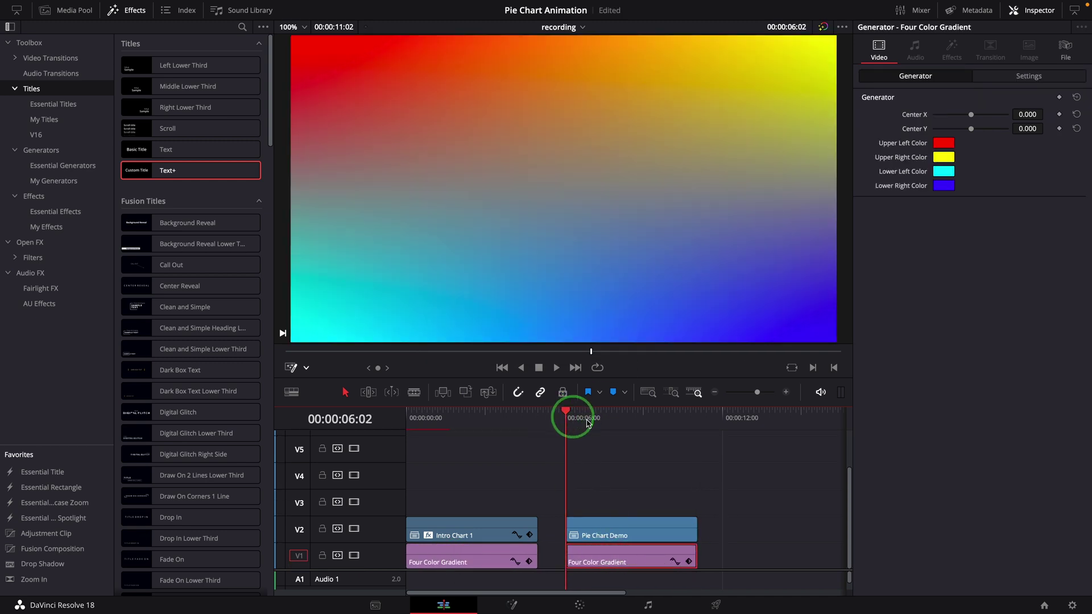
# Apply Drop Shadow from Favorites to the Pie Chart Demo clip and preview it.
pyautogui.click(647, 468)
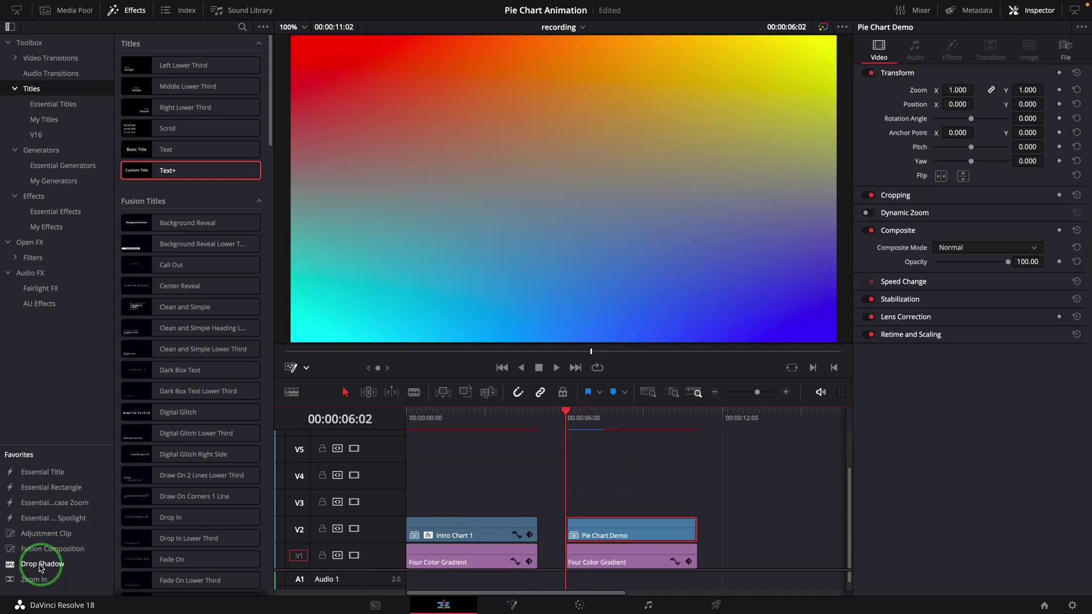
pyautogui.moveTo(503, 565); pyautogui.dragTo(597, 525)
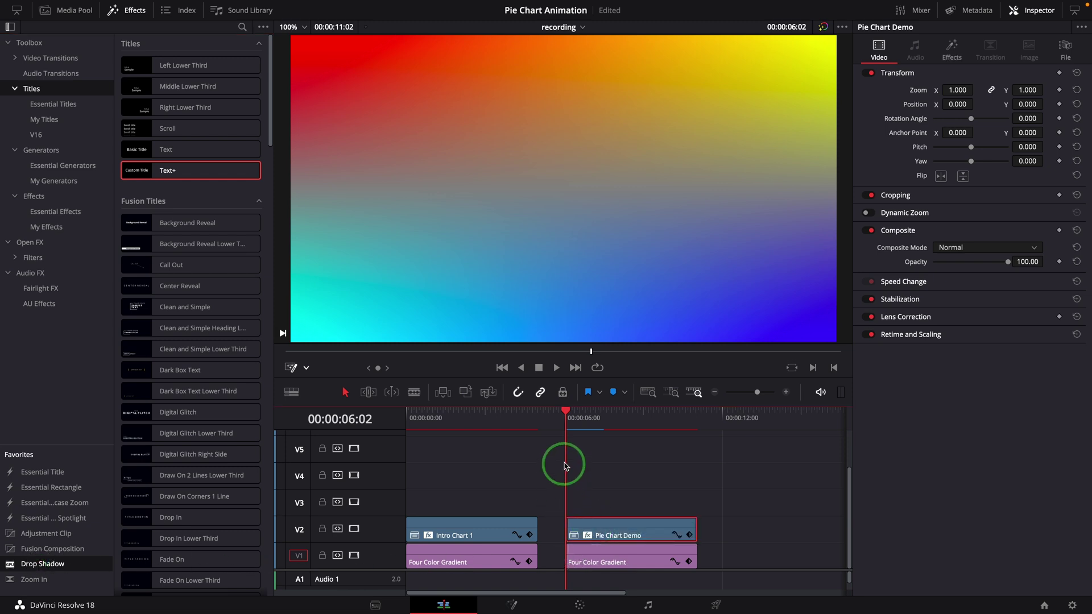
pyautogui.click(565, 414)
pyautogui.press('space')
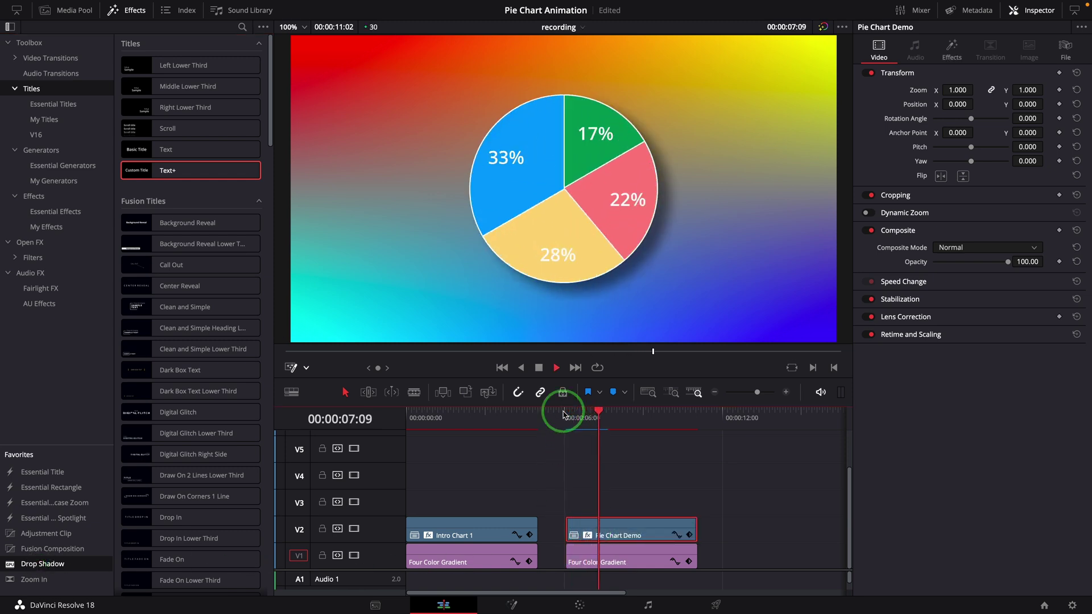
pyautogui.click(563, 414)
pyautogui.press('space')
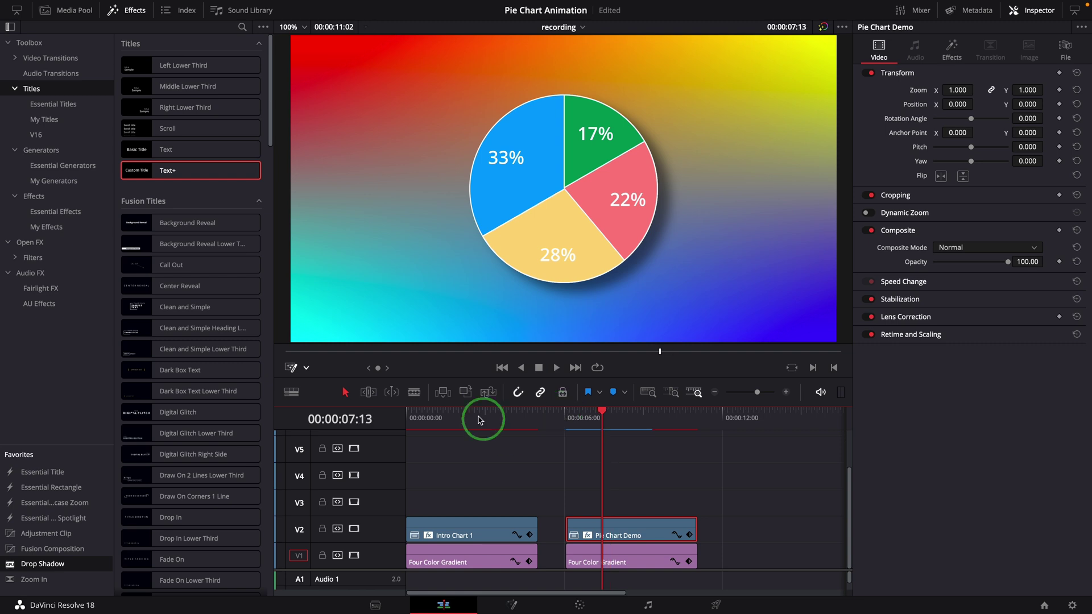
# Scale the pie chart to 0.608 and move it to position -592, 238 in the upper-left.
pyautogui.click(291, 367)
pyautogui.click(316, 398)
pyautogui.moveTo(832, 345); pyautogui.dragTo(750, 297)
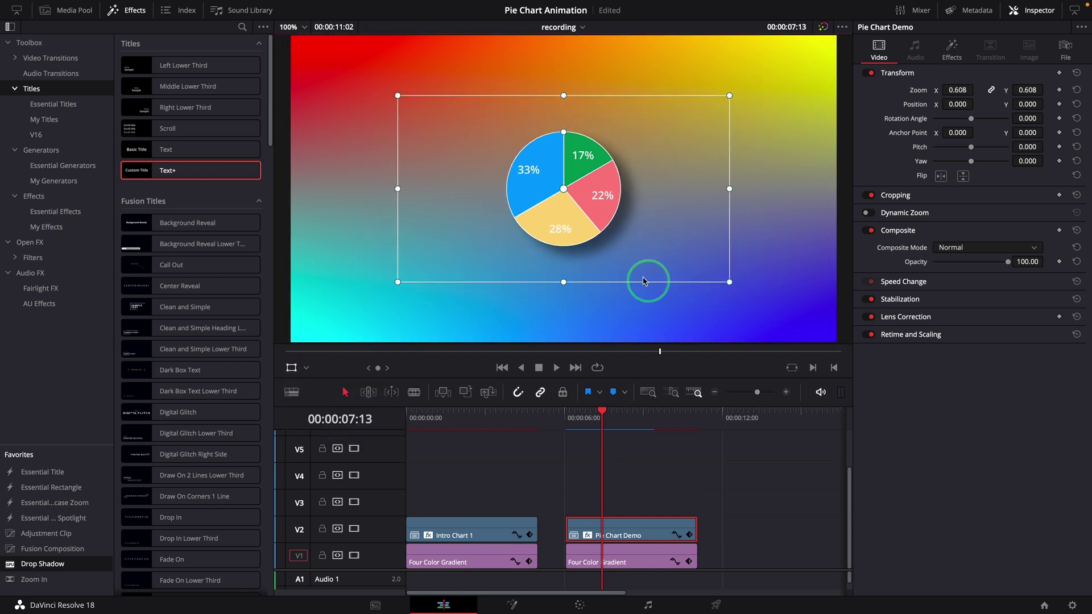
pyautogui.moveTo(646, 275); pyautogui.dragTo(428, 152)
pyautogui.click(569, 414)
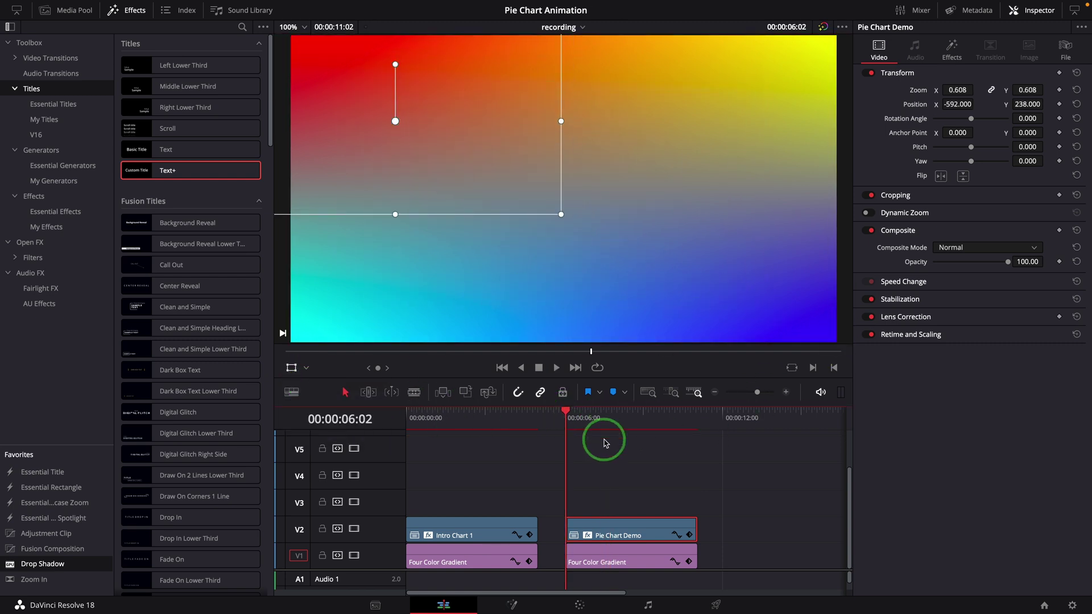
pyautogui.press('space')
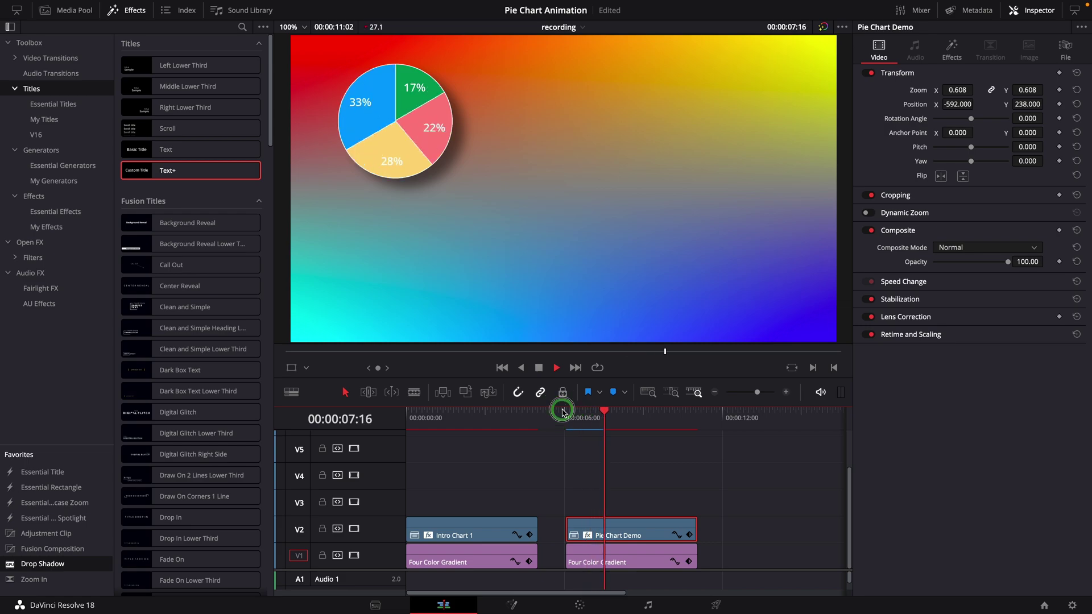
pyautogui.click(563, 414)
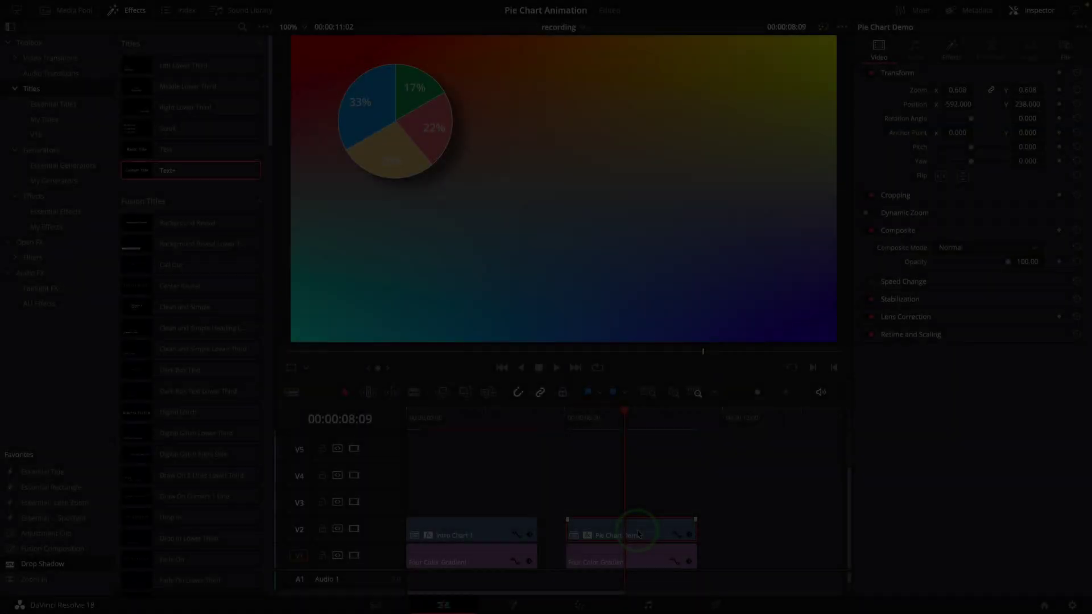
pyautogui.click(646, 534)
# Place a copy of Pie Chart Demo later on V2 and reset its Transform to full size.
pyautogui.moveTo(646, 534); pyautogui.dragTo(788, 522)
pyautogui.hscroll(5, 700, 488)
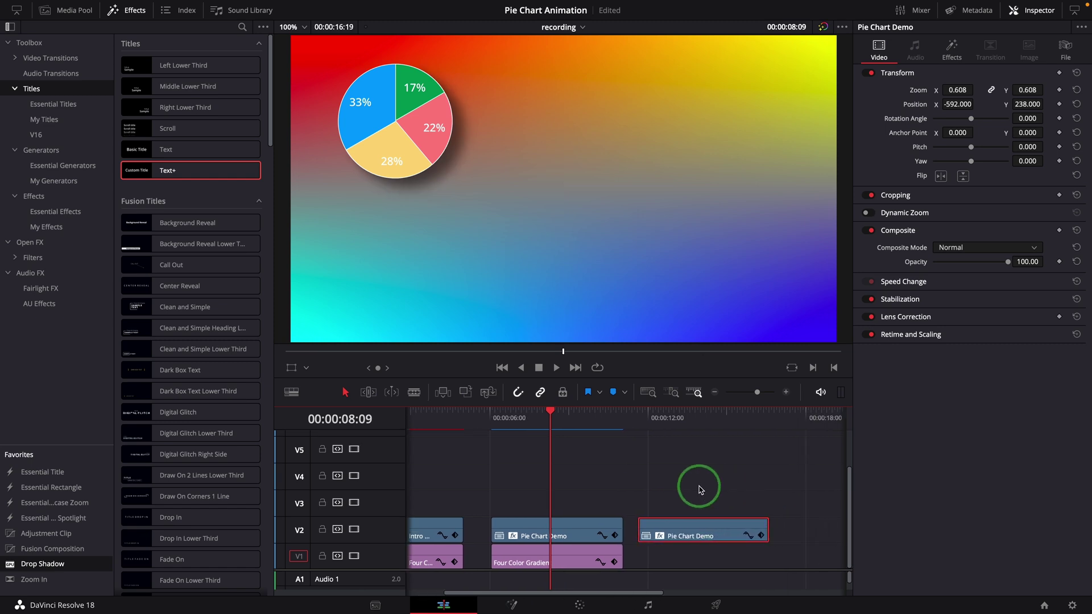
pyautogui.click(595, 429)
pyautogui.click(629, 534)
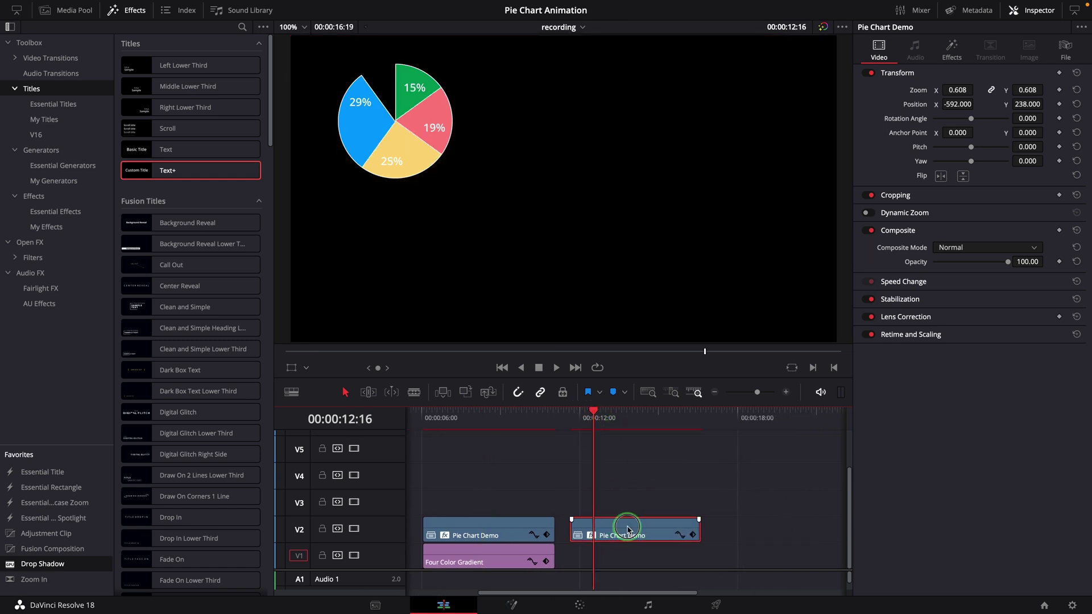
pyautogui.click(1077, 74)
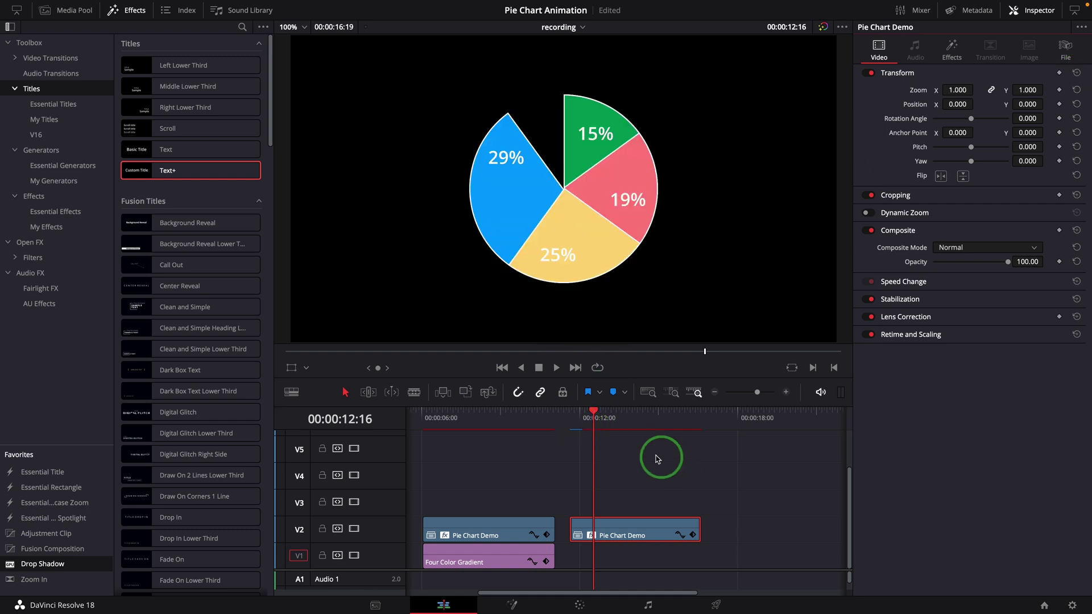
# Apply Essential Mask to the copy as an inverted Ellipse.
pyautogui.click(55, 211)
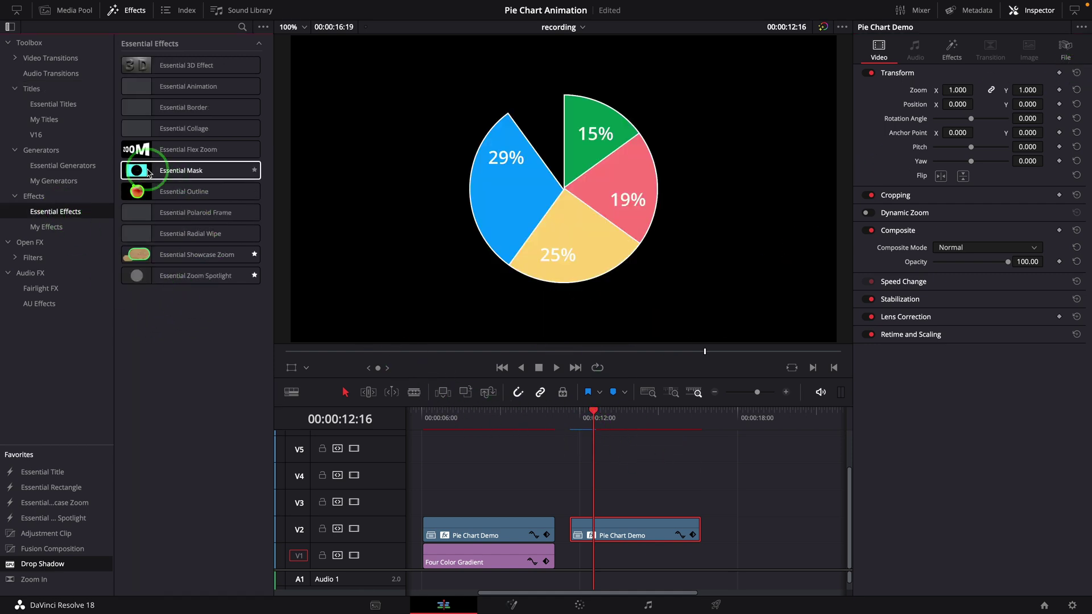
pyautogui.moveTo(149, 173); pyautogui.dragTo(358, 175)
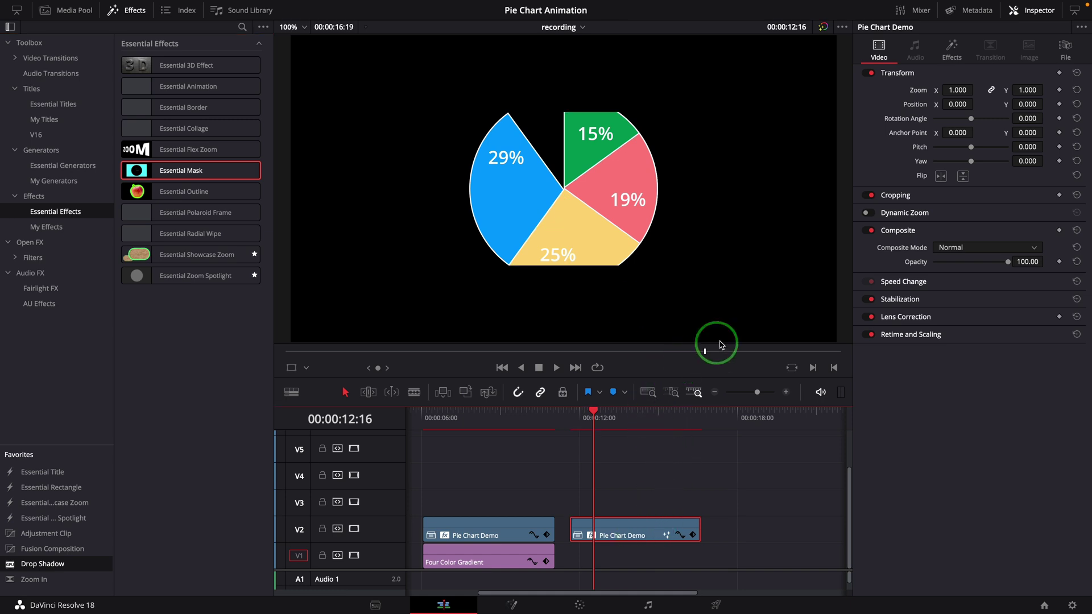
pyautogui.click(951, 55)
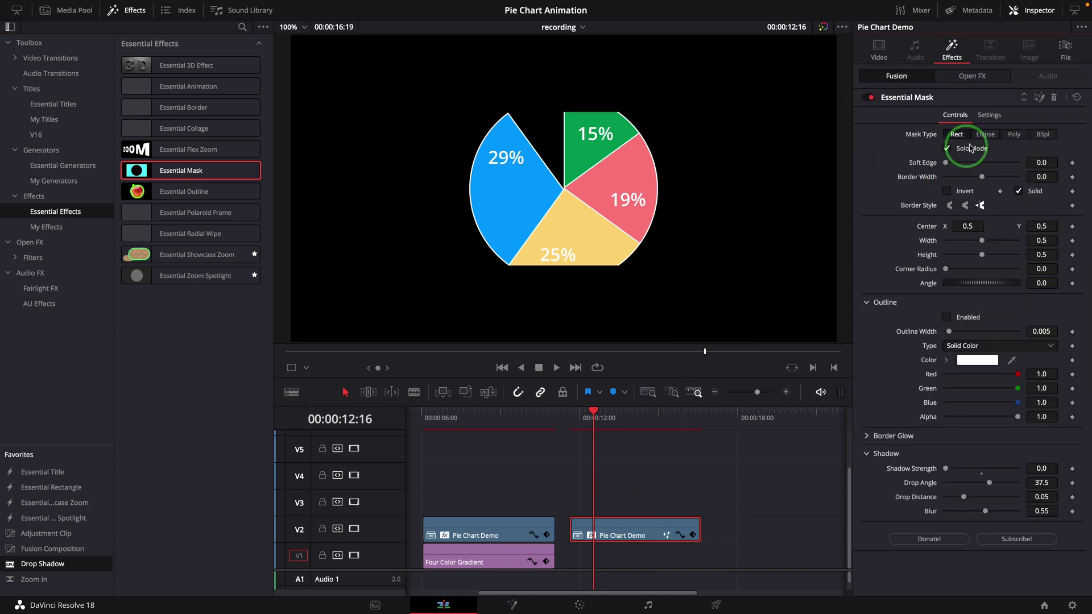
pyautogui.click(986, 135)
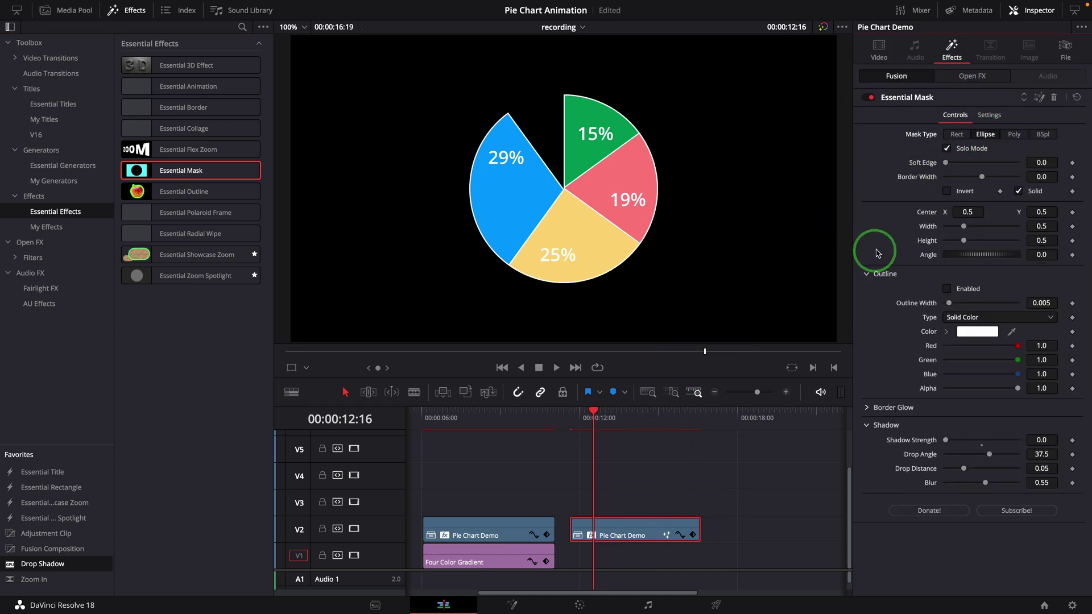
pyautogui.click(947, 191)
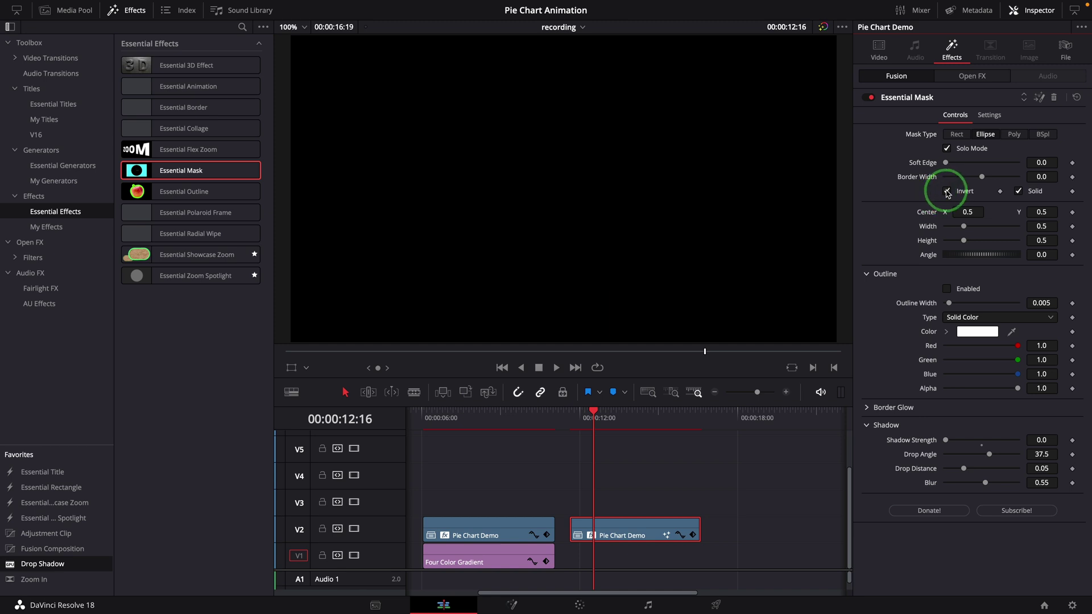
# Shrink the mask ellipse to about 0.157 to form the donut's centre hole.
pyautogui.click(306, 368)
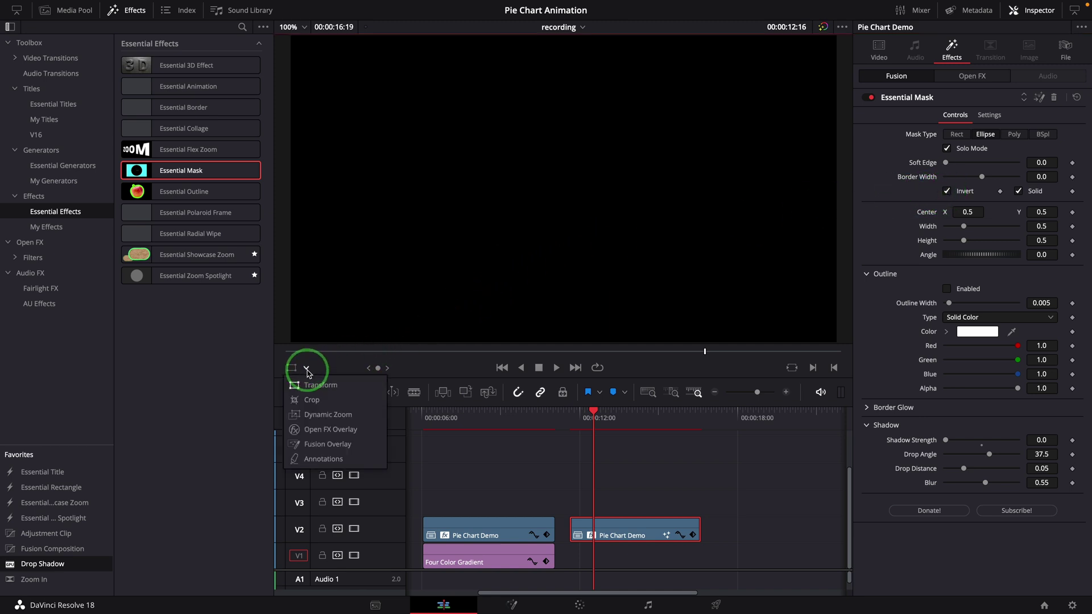
pyautogui.click(327, 444)
pyautogui.moveTo(668, 273); pyautogui.dragTo(599, 213)
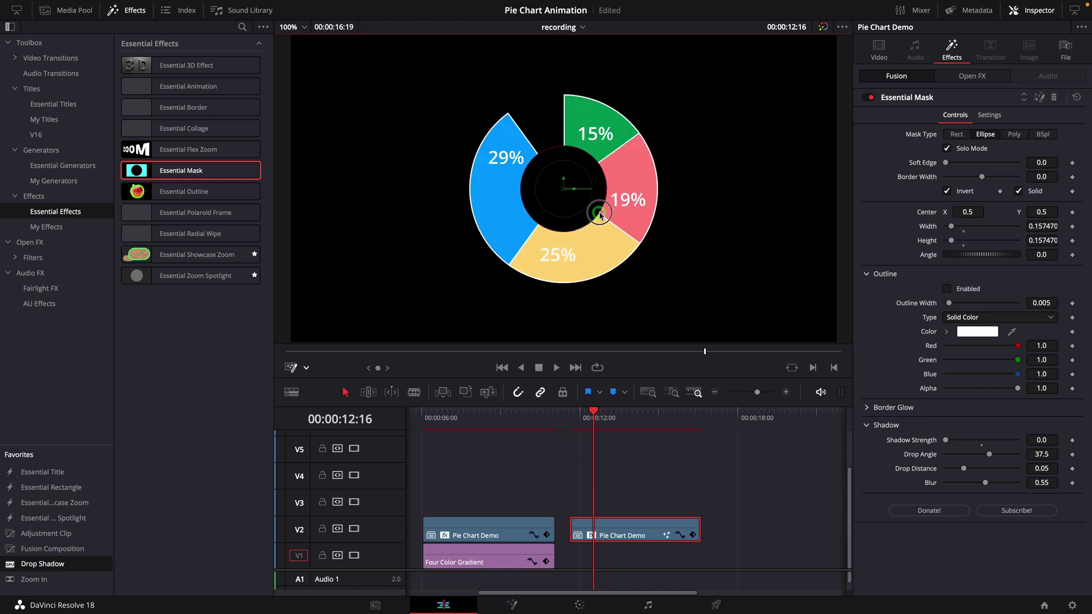
pyautogui.moveTo(639, 415); pyautogui.dragTo(633, 415)
# Enable a white outline of width 0.002 around the donut hole and open the pie compound clip.
pyautogui.click(580, 233)
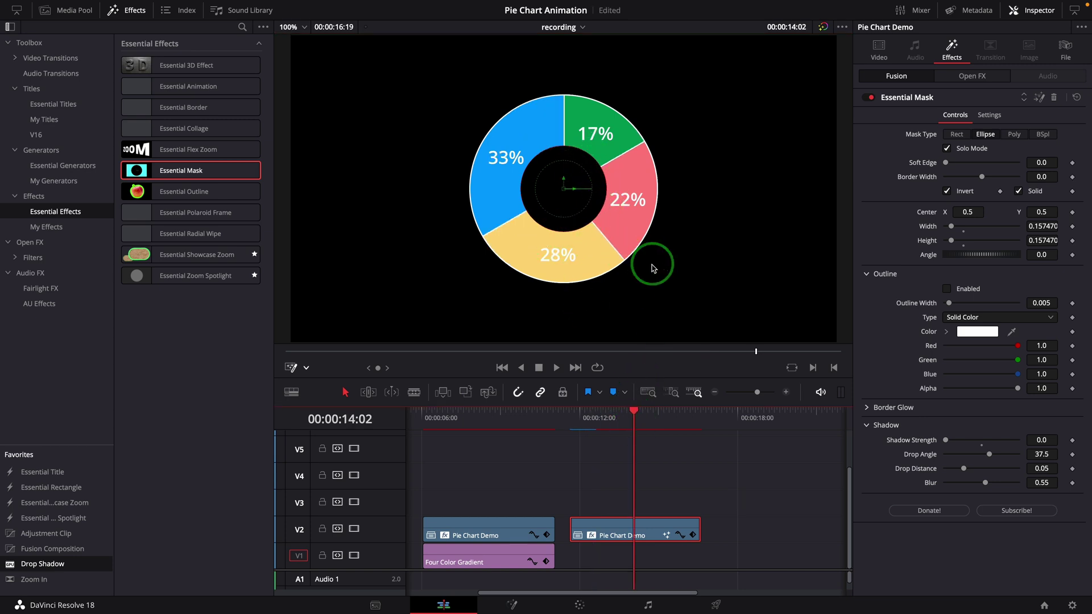
pyautogui.click(947, 289)
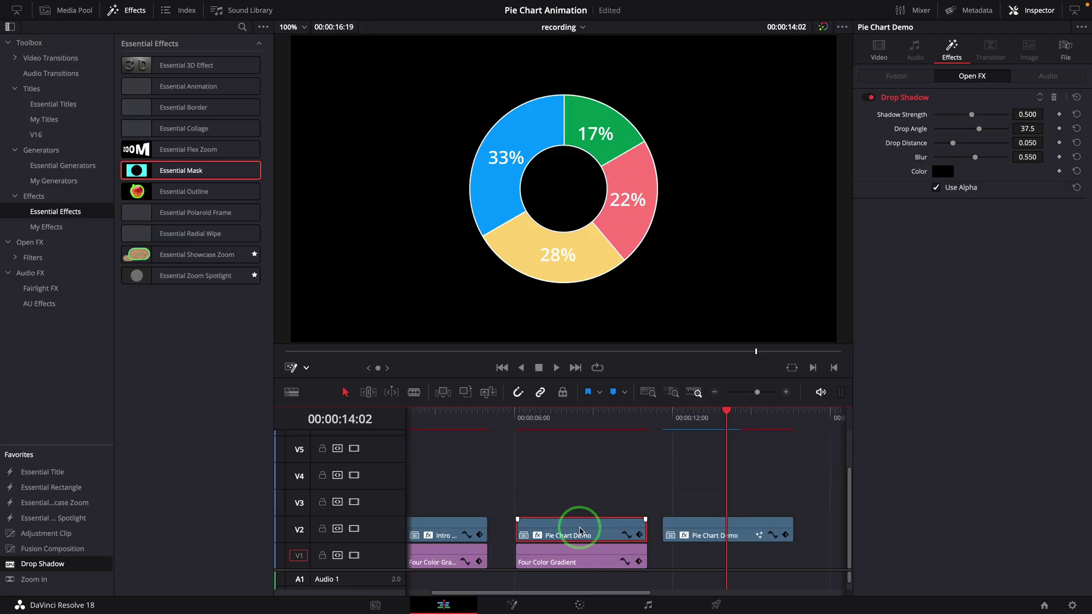
pyautogui.rightClick(576, 526)
pyautogui.click(637, 164)
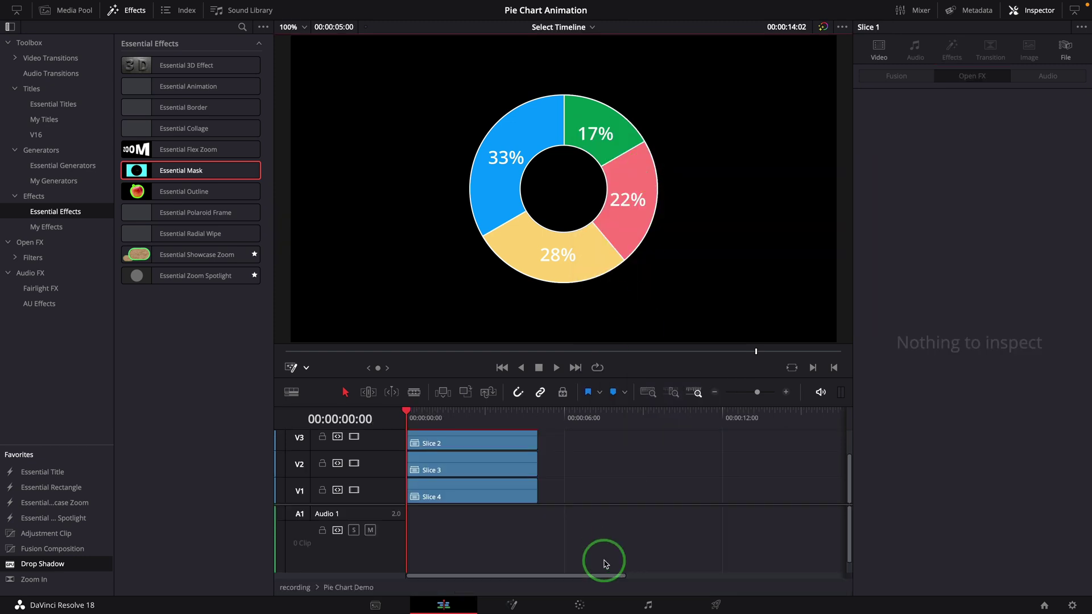
# Inspect Slice 1's Essential Radial Wipe border settings, then return to the main recording timeline.
pyautogui.rightClick(482, 463)
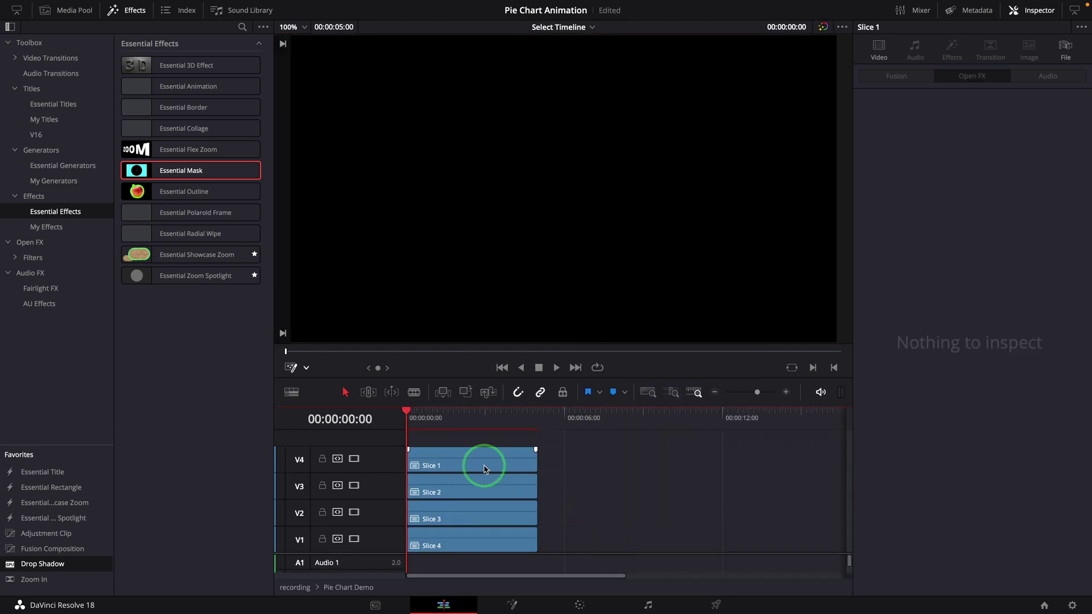
pyautogui.click(540, 115)
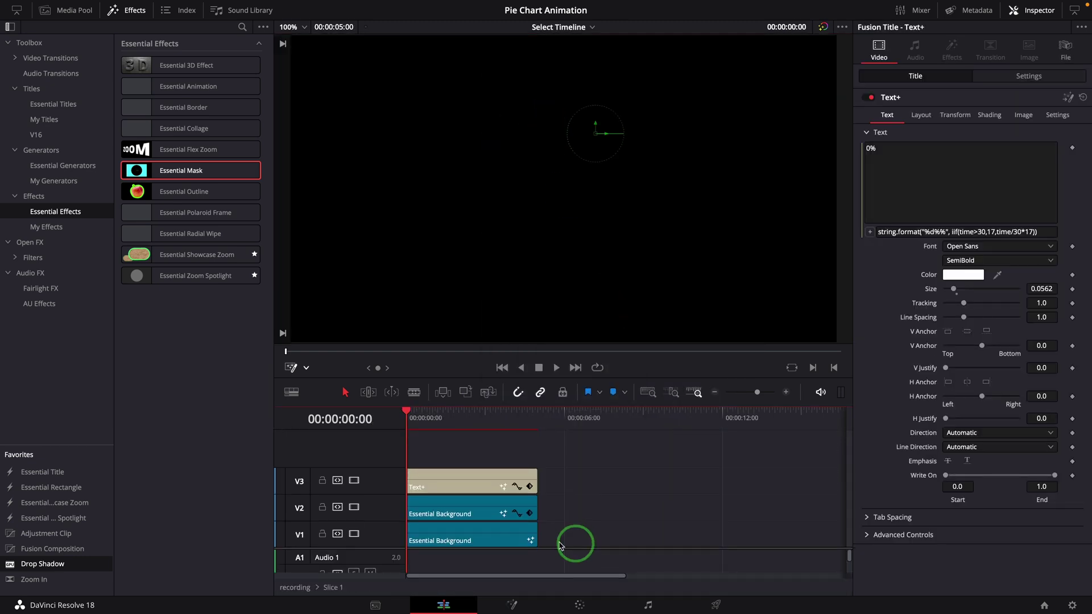
pyautogui.click(492, 541)
pyautogui.click(952, 49)
pyautogui.click(910, 529)
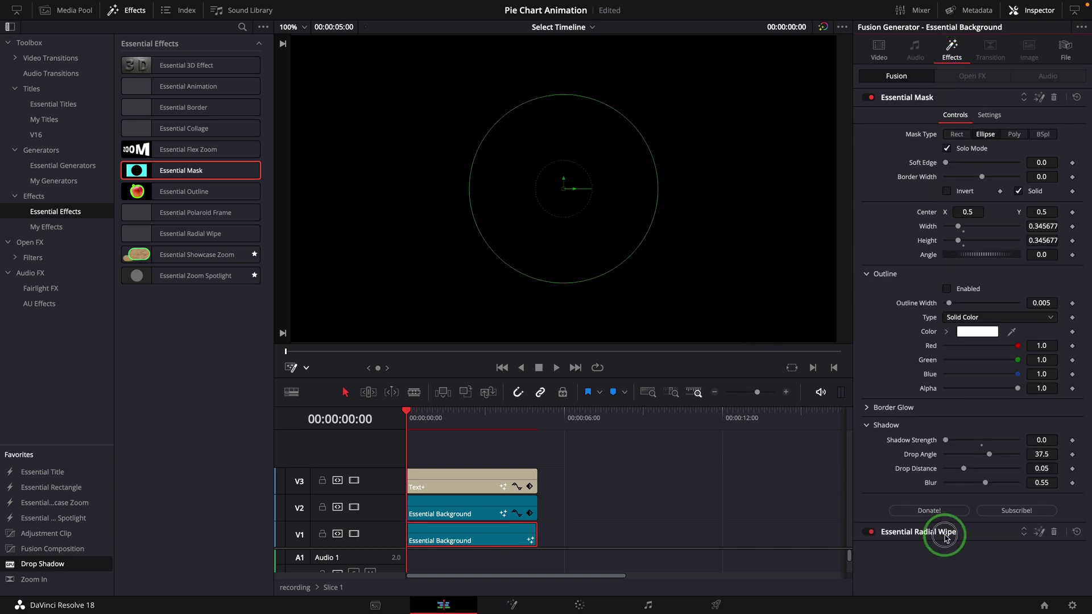
pyautogui.click(943, 259)
pyautogui.click(947, 260)
pyautogui.click(503, 412)
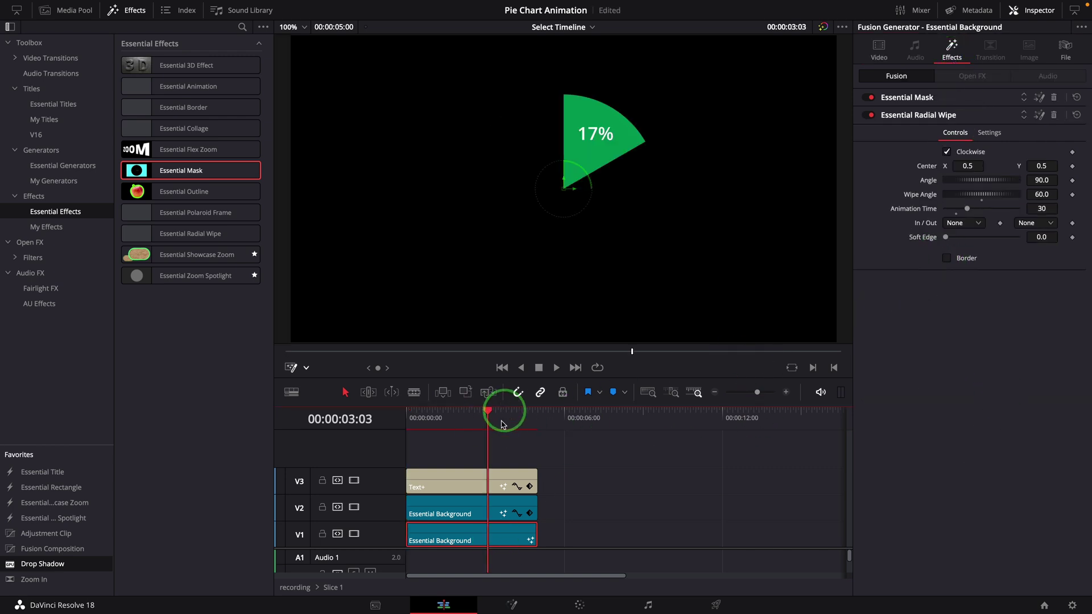
pyautogui.click(295, 587)
pyautogui.click(565, 419)
# Play back the donut chart animation to review its outlined centre hole.
pyautogui.press('space')
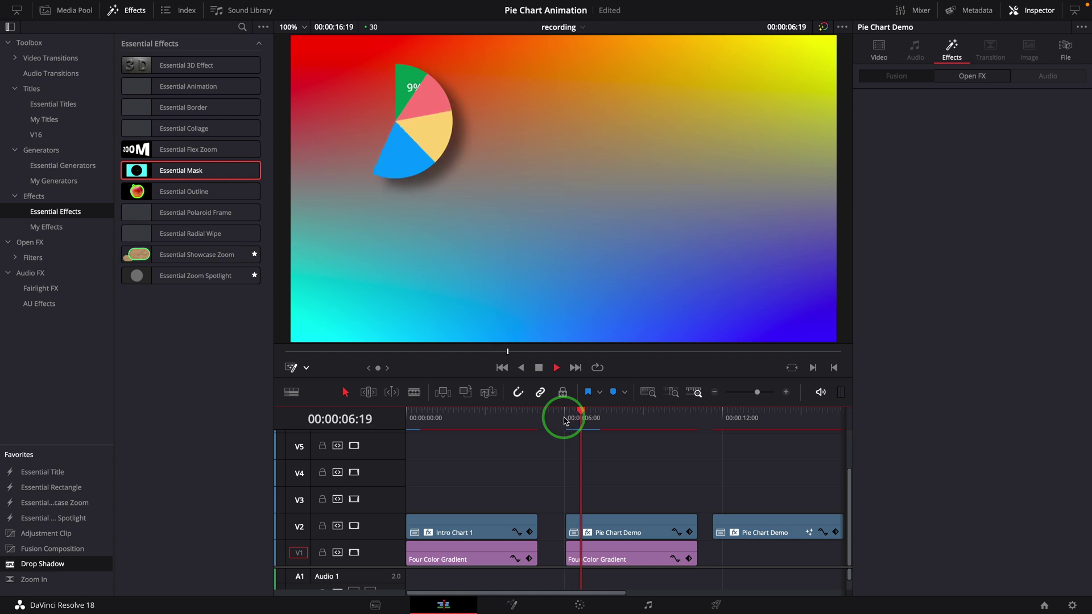
pyautogui.click(610, 415)
pyautogui.click(619, 415)
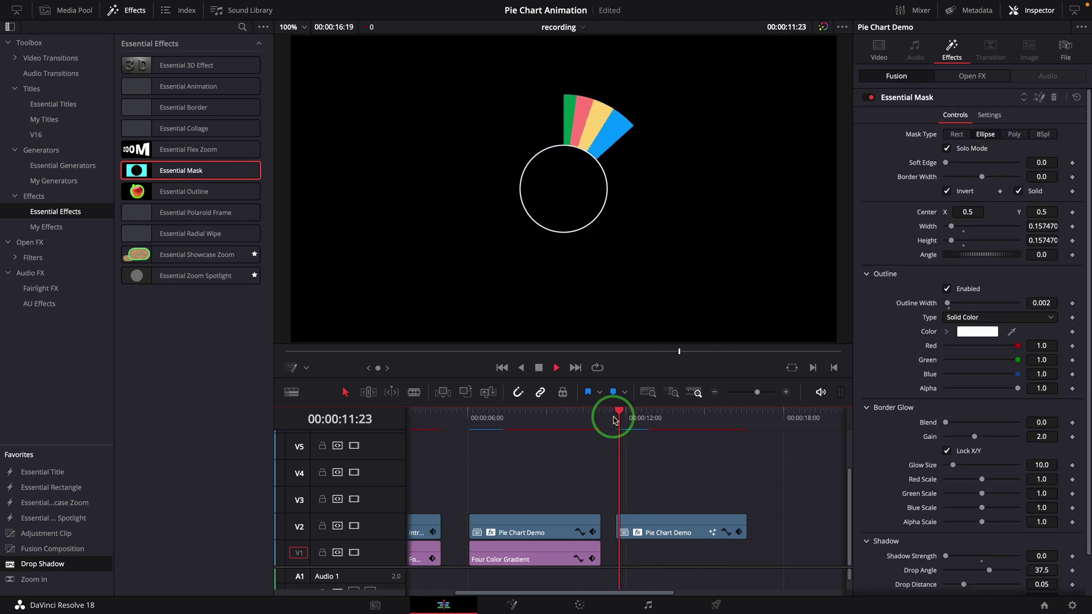
pyautogui.click(615, 420)
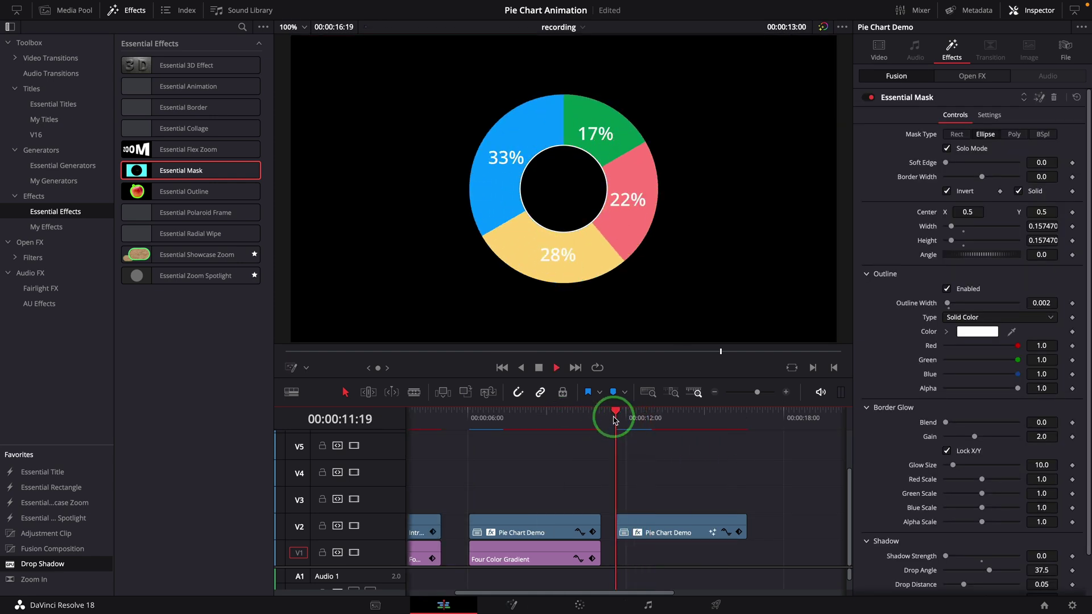
pyautogui.click(579, 244)
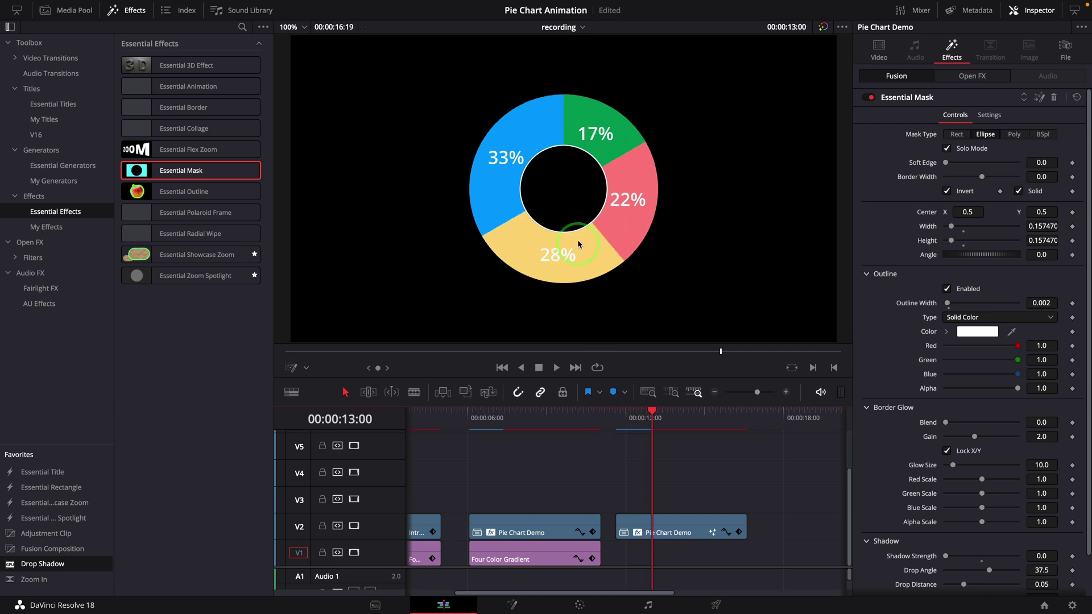
# Turn off the mask outline on the second Pie Chart Demo clip and replay from 11:19.
pyautogui.moveTo(686, 495); pyautogui.dragTo(718, 481)
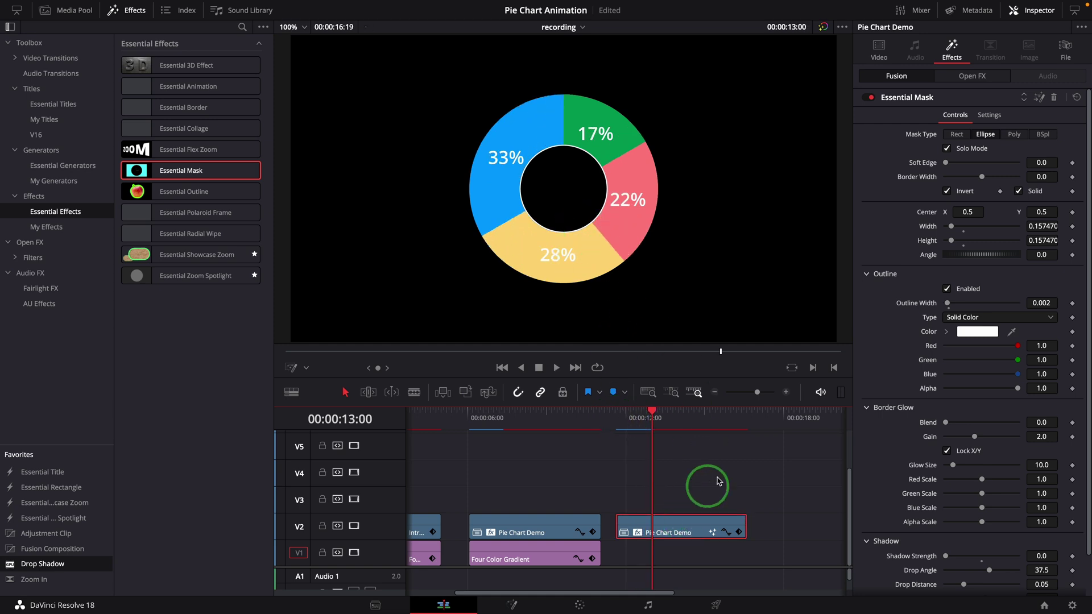
pyautogui.click(947, 289)
pyautogui.click(621, 414)
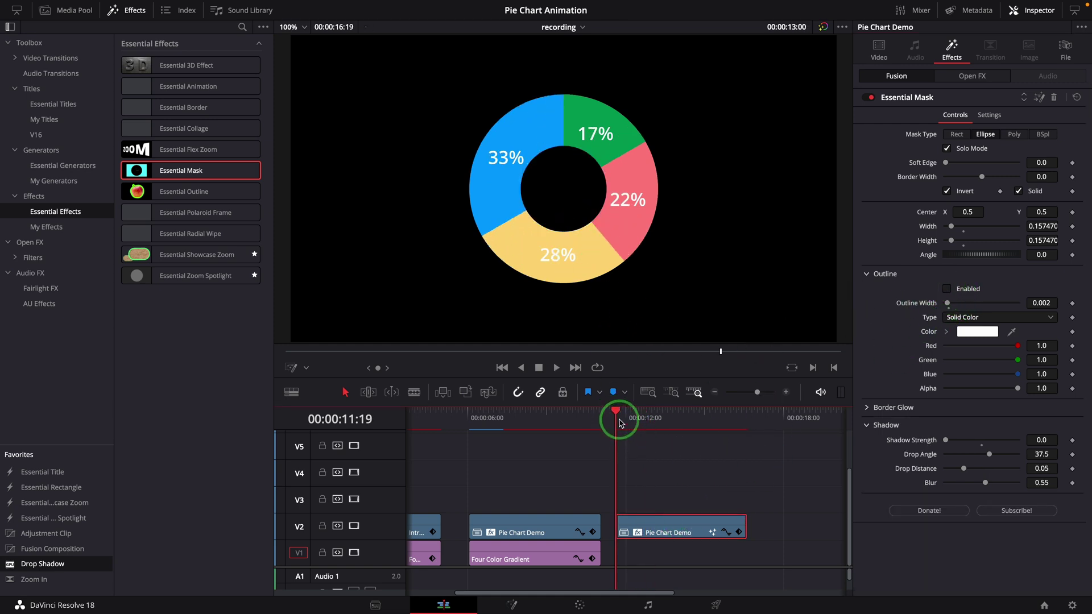
pyautogui.press('space')
pyautogui.click(616, 413)
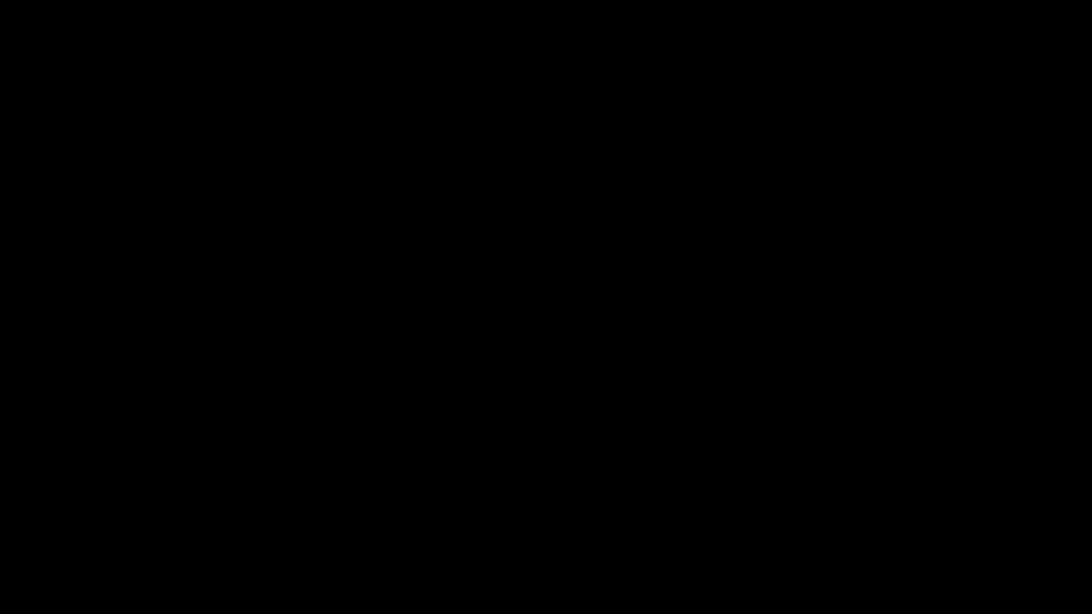
pyautogui.click(646, 223)
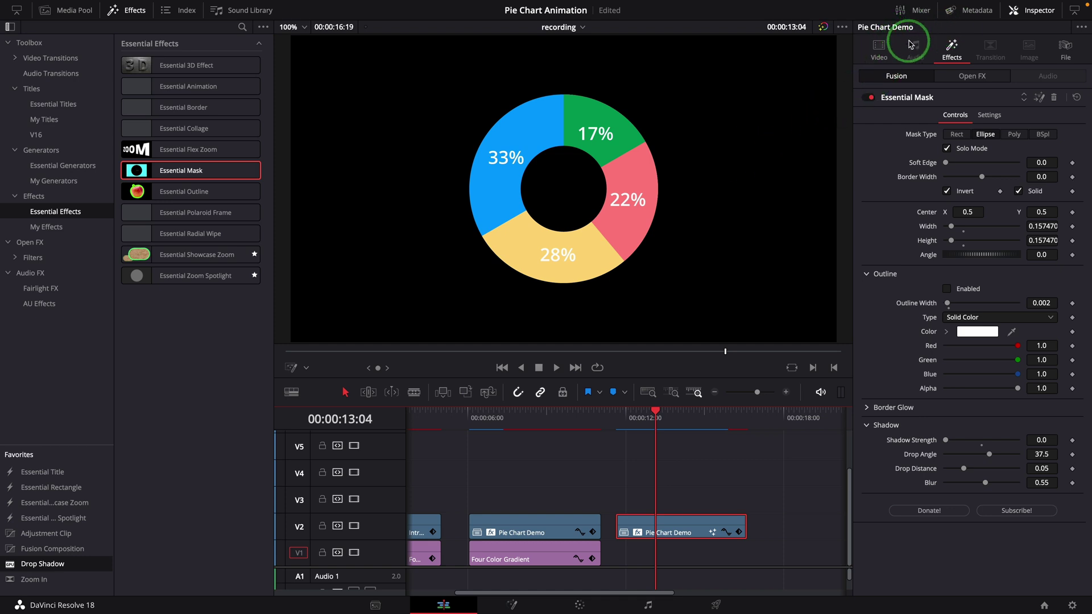
# Add an Essential Arrow Line on V3 ending in Circle 1, about 0.003 thick, pointing from the 17% slice.
pyautogui.click(62, 166)
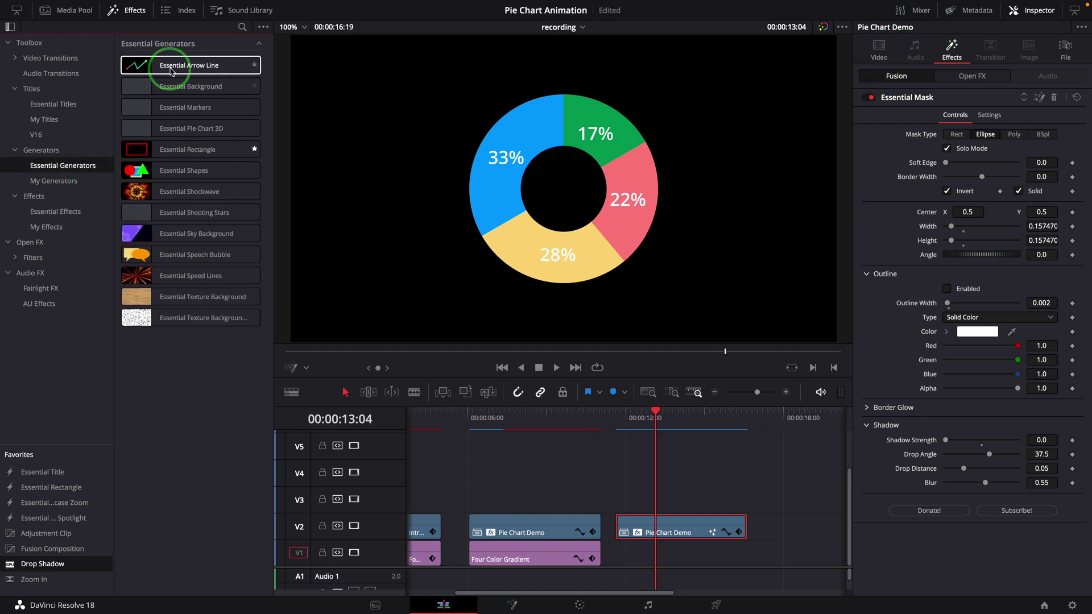
pyautogui.moveTo(151, 67); pyautogui.dragTo(643, 510)
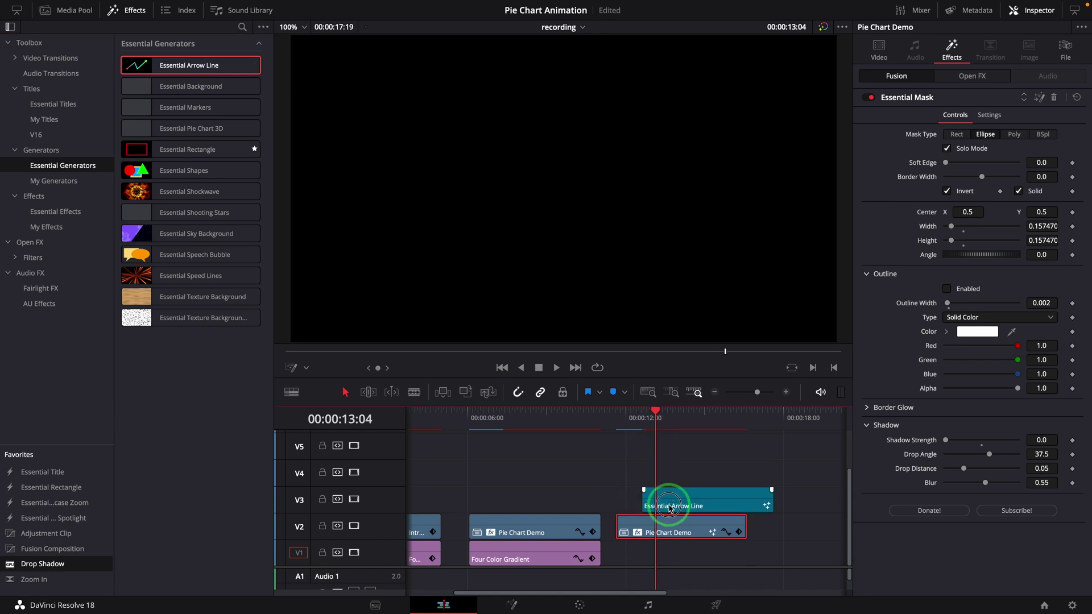
pyautogui.click(695, 501)
pyautogui.moveTo(695, 102); pyautogui.dragTo(696, 87)
pyautogui.click(999, 198)
pyautogui.click(964, 211)
pyautogui.click(999, 262)
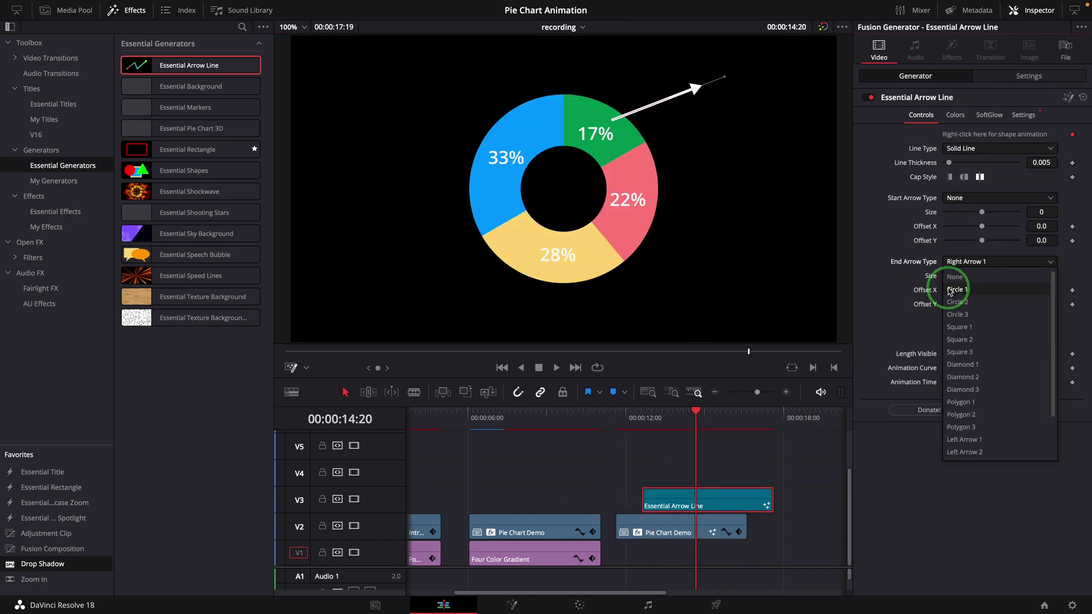
pyautogui.click(964, 287)
pyautogui.moveTo(1046, 163); pyautogui.dragTo(1037, 163)
pyautogui.moveTo(654, 103); pyautogui.dragTo(707, 91)
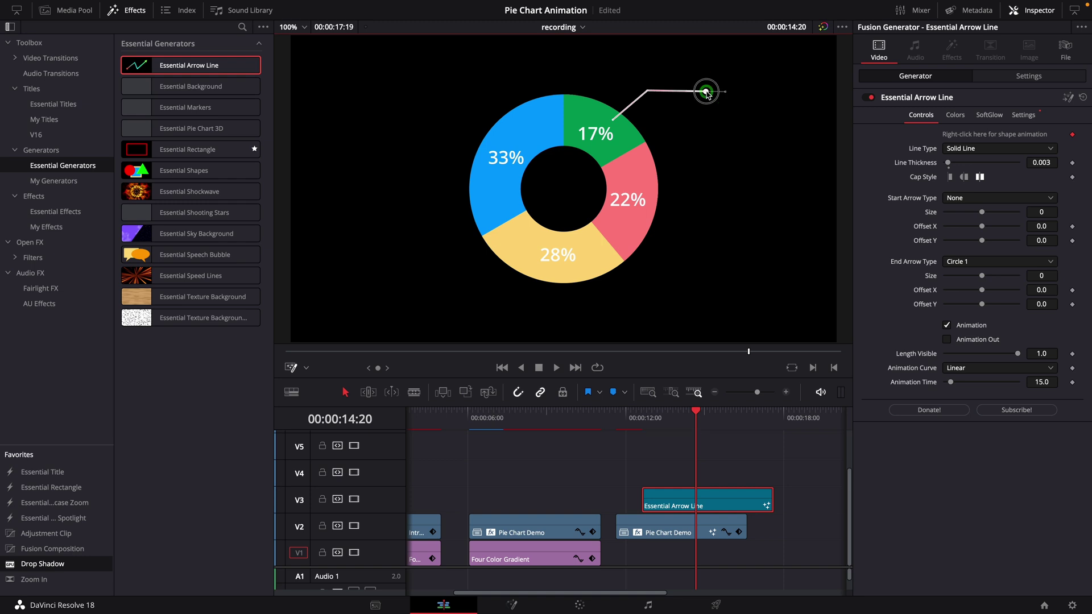
# Add an Essential Title '2022' on V4 at the line's end with a Zoom In animation.
pyautogui.click(56, 104)
pyautogui.moveTo(251, 149); pyautogui.dragTo(661, 475)
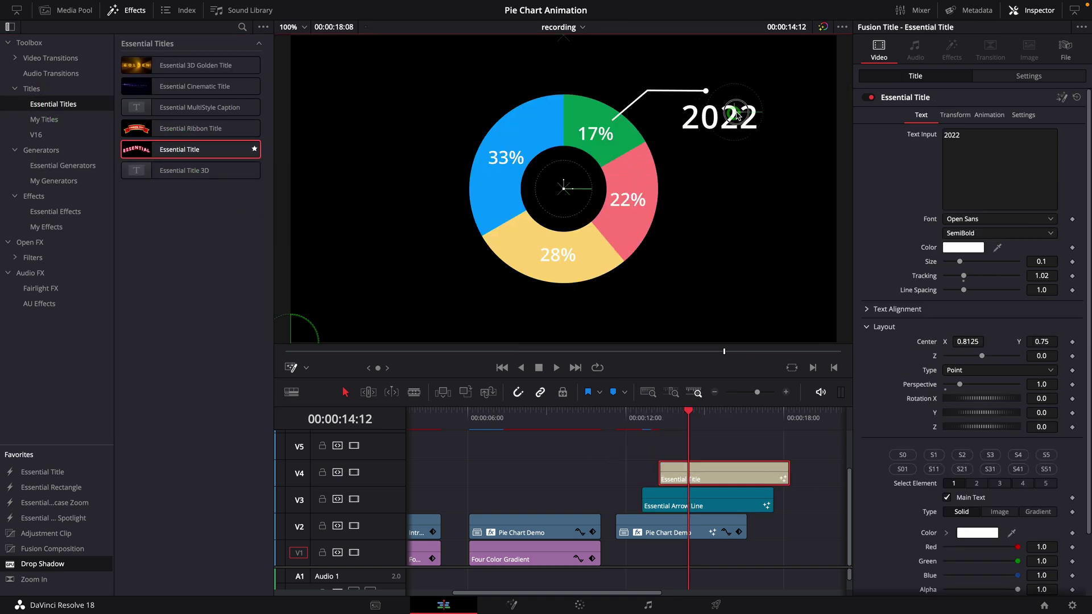
pyautogui.moveTo(757, 95); pyautogui.dragTo(752, 88)
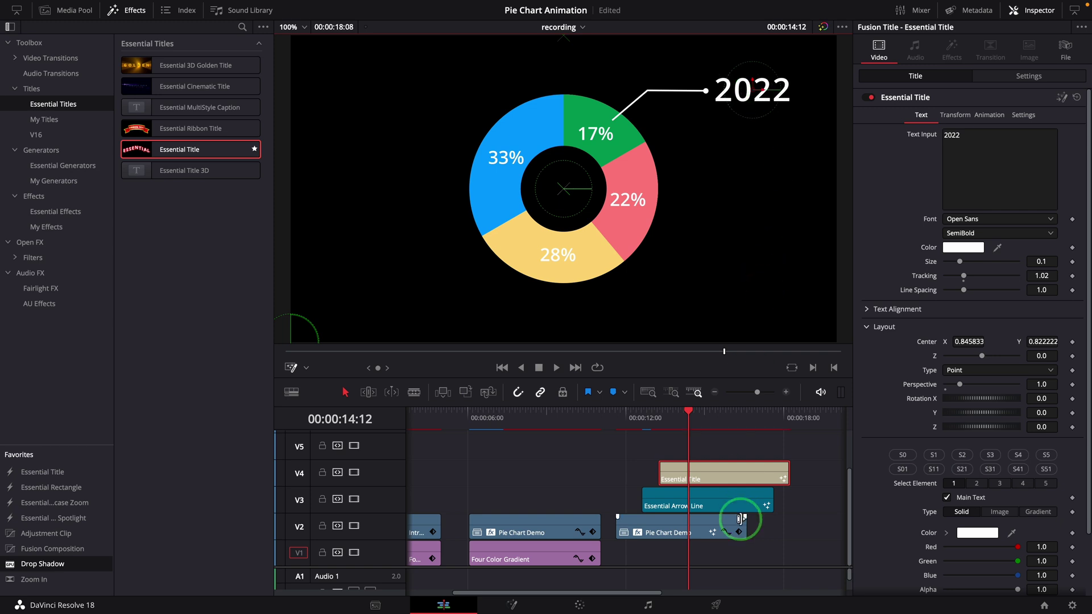
pyautogui.click(716, 478)
pyautogui.click(990, 116)
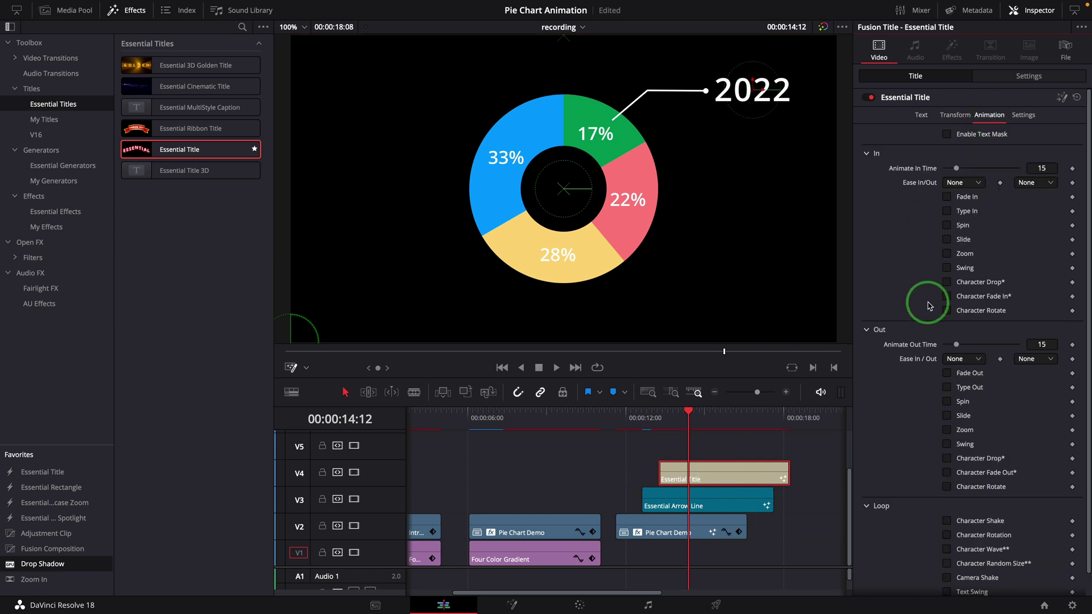
pyautogui.click(947, 254)
# Preview the chart and title animation from 11:02.
pyautogui.click(603, 442)
pyautogui.press('space')
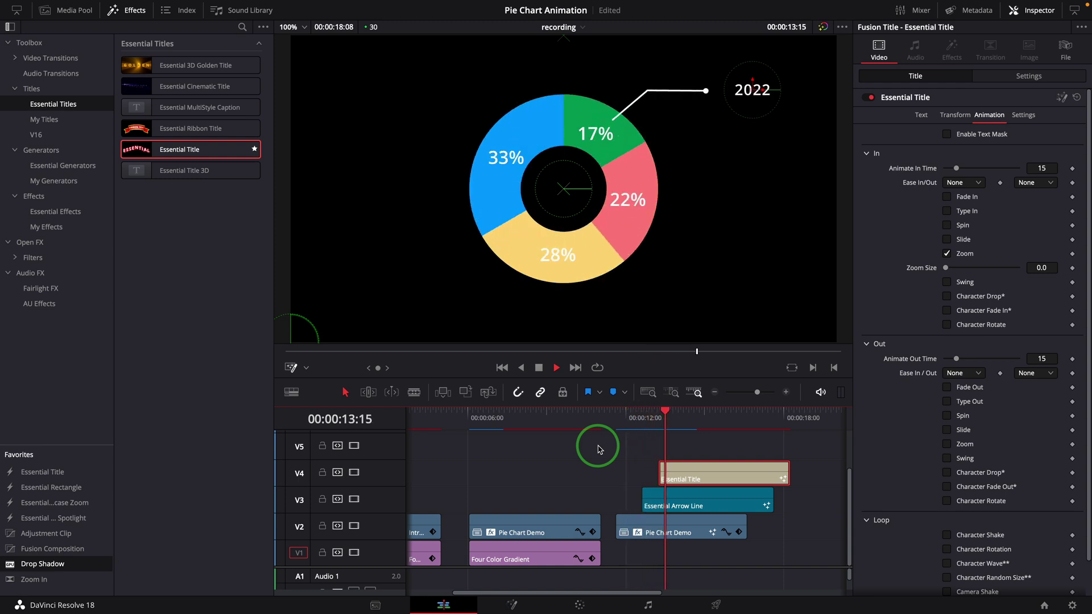
pyautogui.press('space')
pyautogui.click(605, 411)
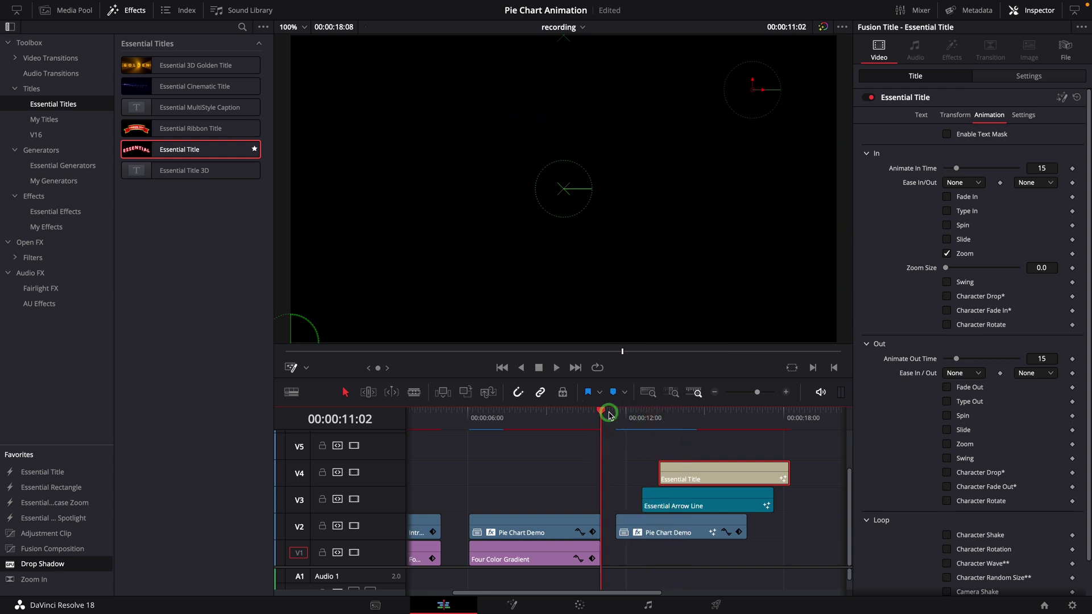
pyautogui.press('space')
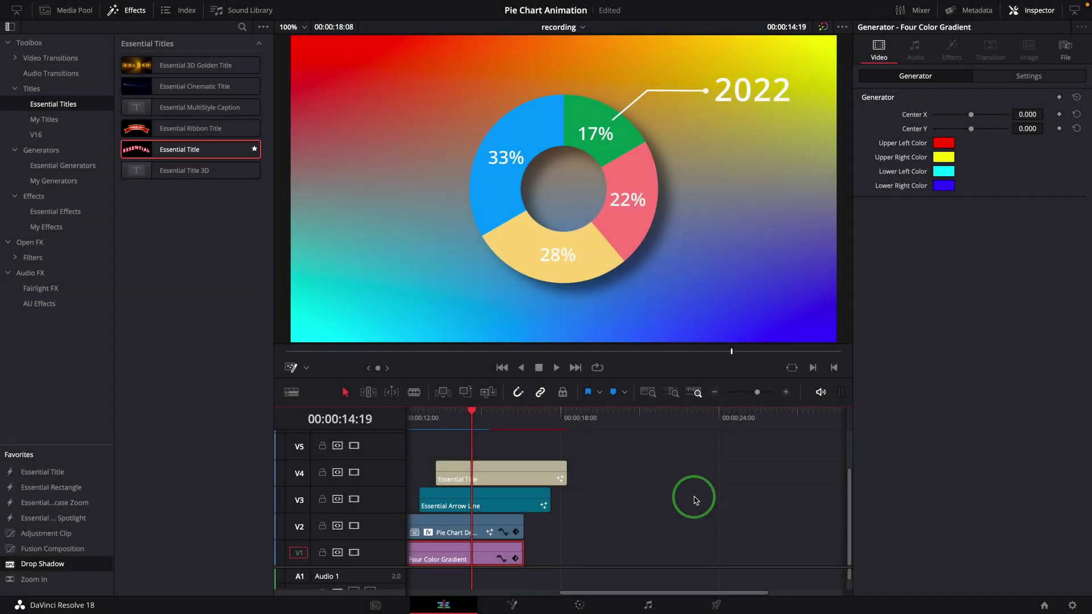
# Add a yellow Banana-coloured Essential Background clip on V2 after the donut.
pyautogui.click(82, 166)
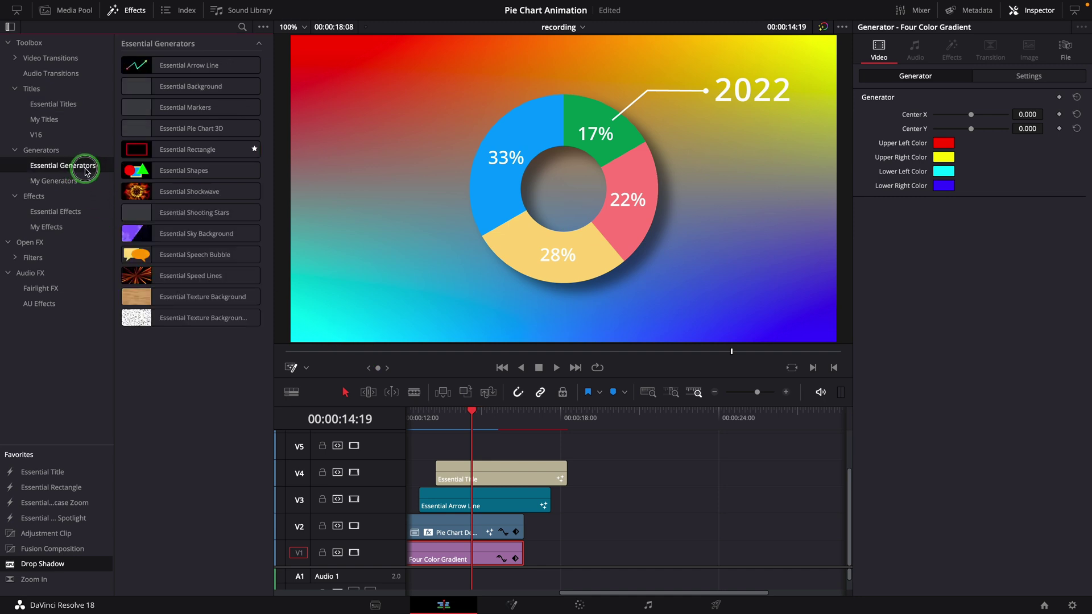
pyautogui.moveTo(189, 88); pyautogui.dragTo(620, 537)
pyautogui.moveTo(626, 420); pyautogui.dragTo(638, 420)
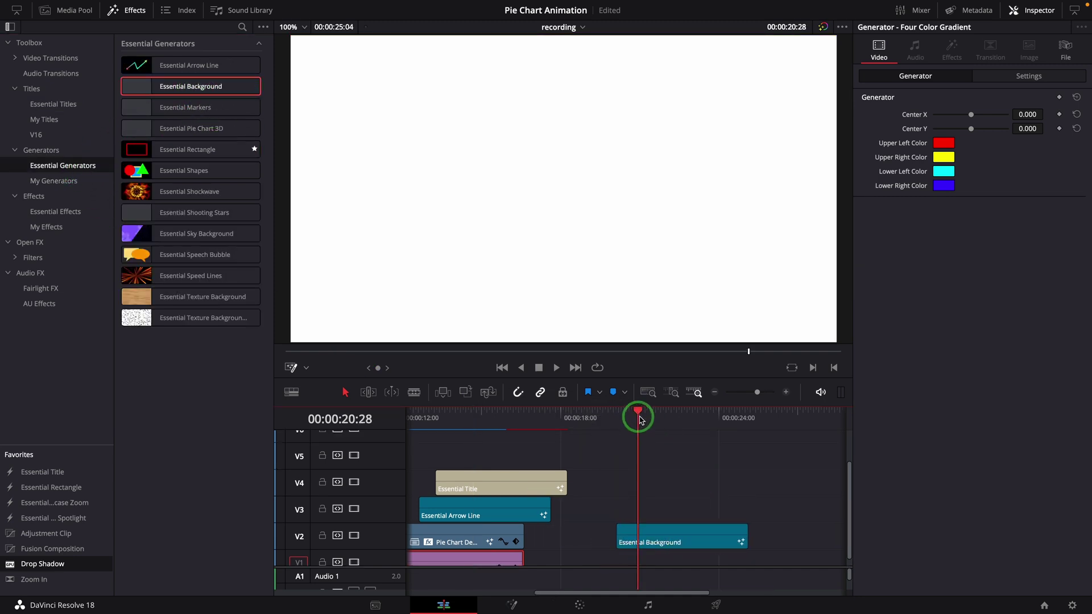
pyautogui.click(693, 540)
pyautogui.click(976, 149)
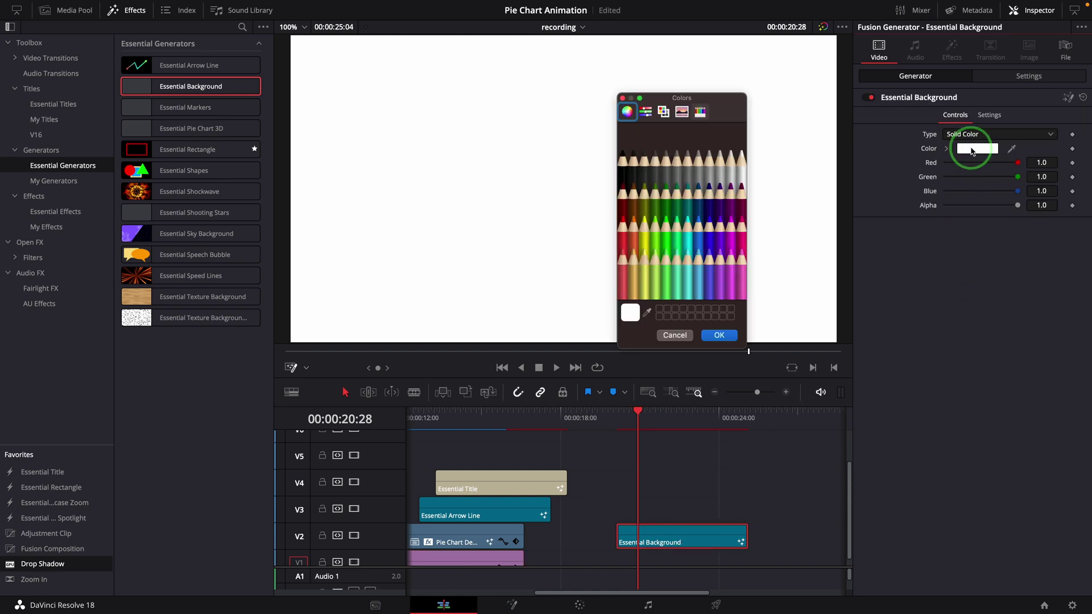
pyautogui.click(646, 279)
pyautogui.click(719, 335)
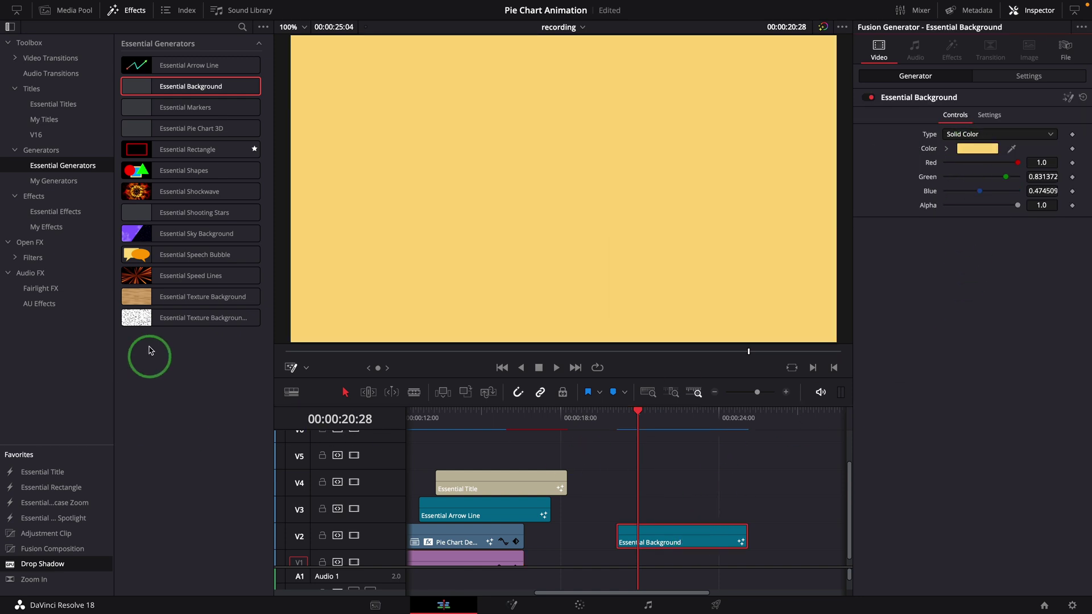
pyautogui.click(62, 211)
# Mask the yellow clip into a hollow ellipse ring, border 0.063, size 0.33, then add Essential Radial Wipe.
pyautogui.moveTo(182, 171); pyautogui.dragTo(606, 203)
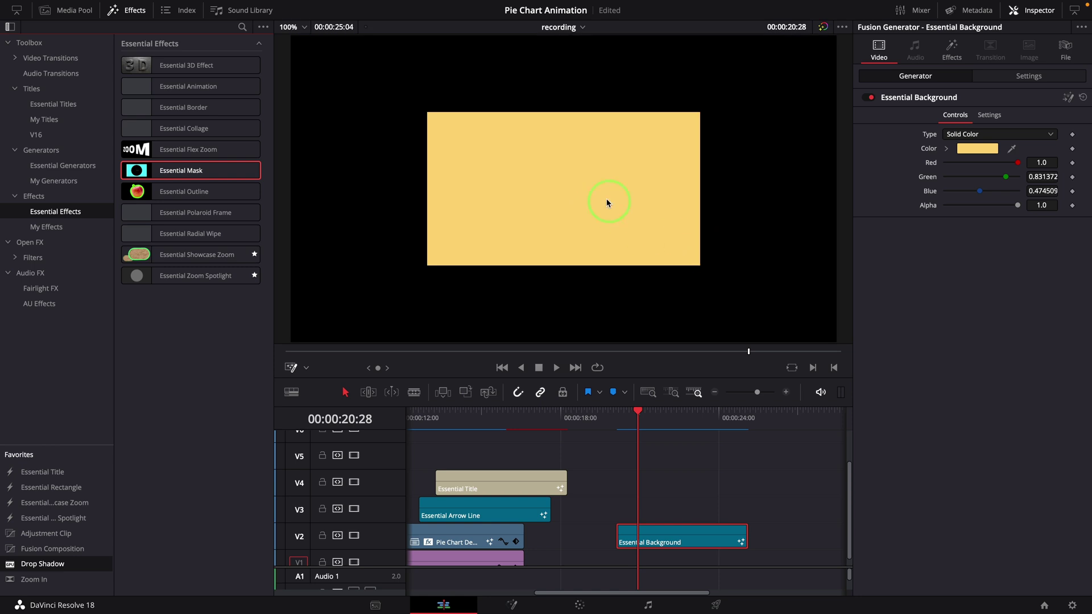
pyautogui.click(951, 49)
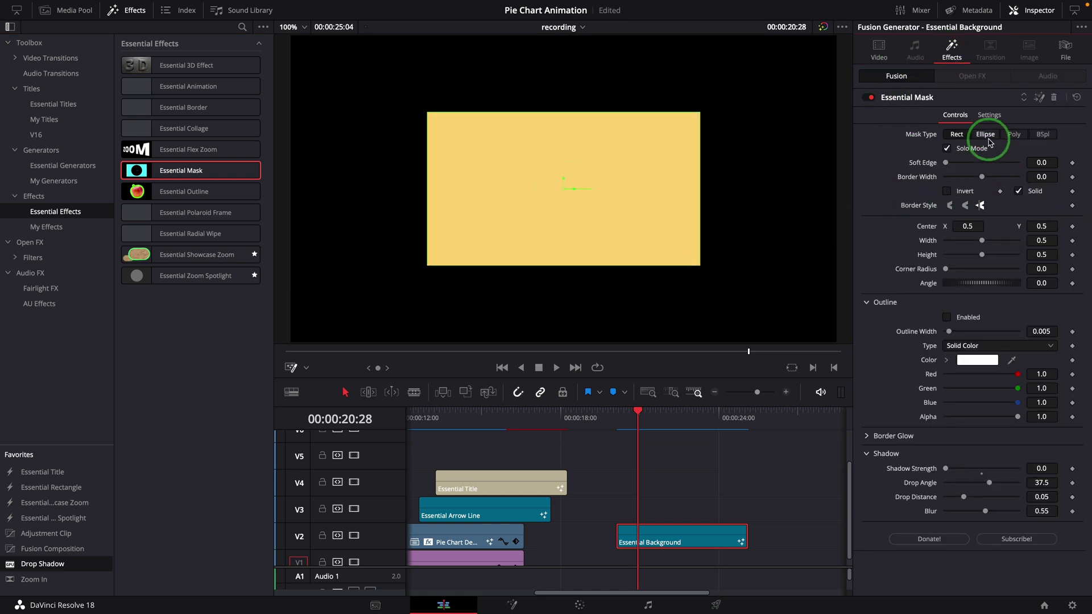
pyautogui.click(984, 134)
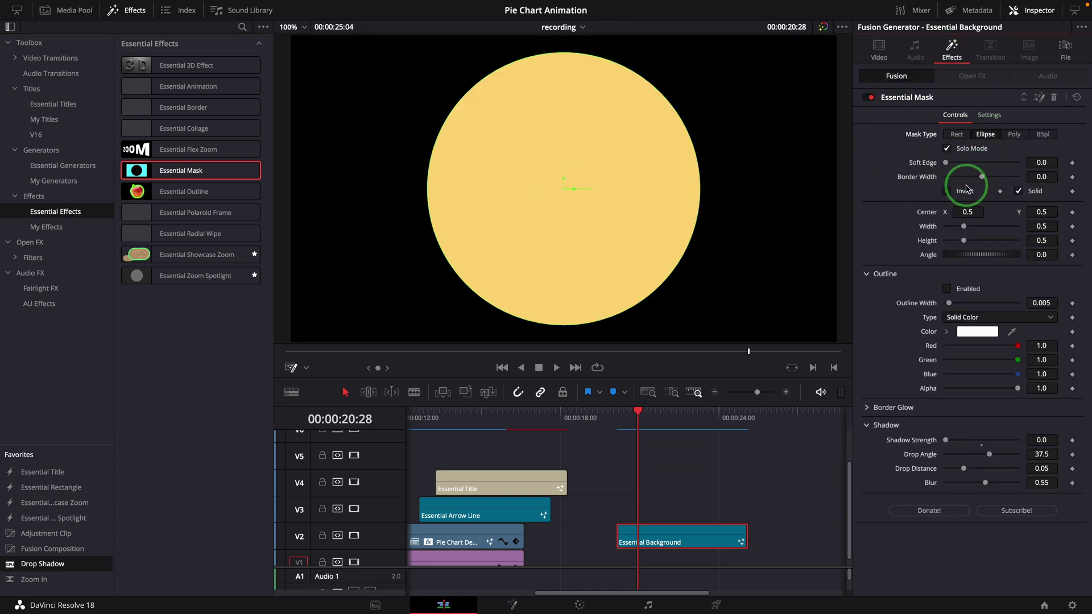
pyautogui.click(1018, 191)
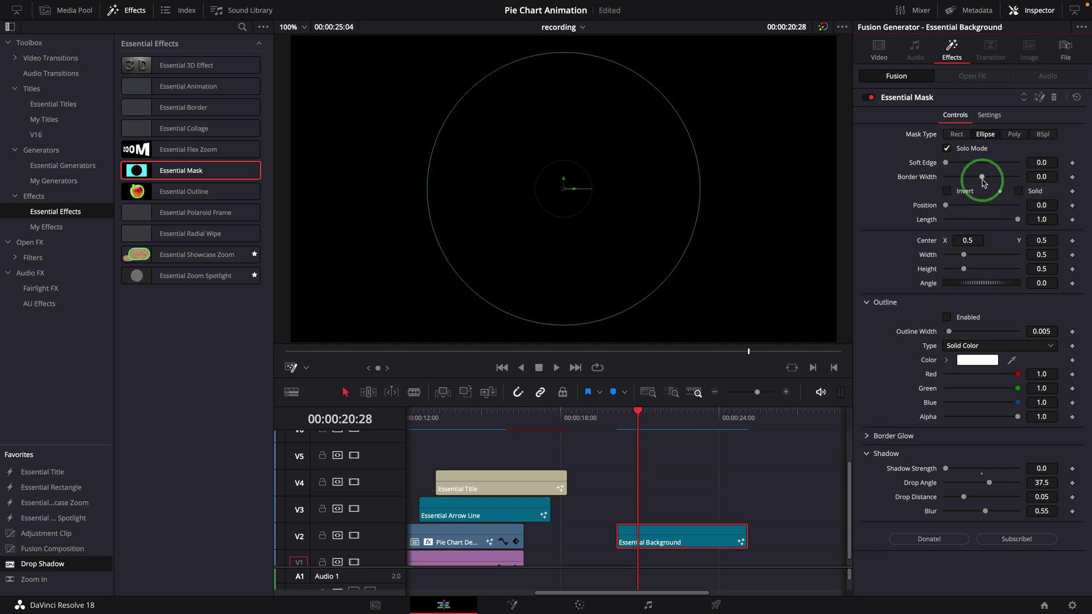
pyautogui.moveTo(981, 177); pyautogui.dragTo(1000, 184)
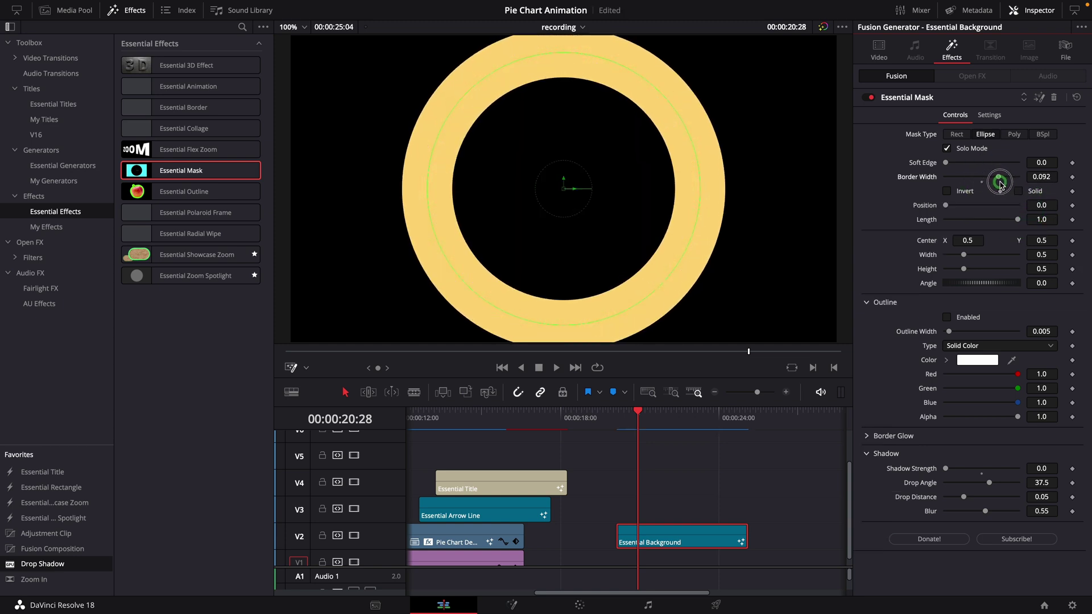
pyautogui.moveTo(674, 275); pyautogui.dragTo(639, 255)
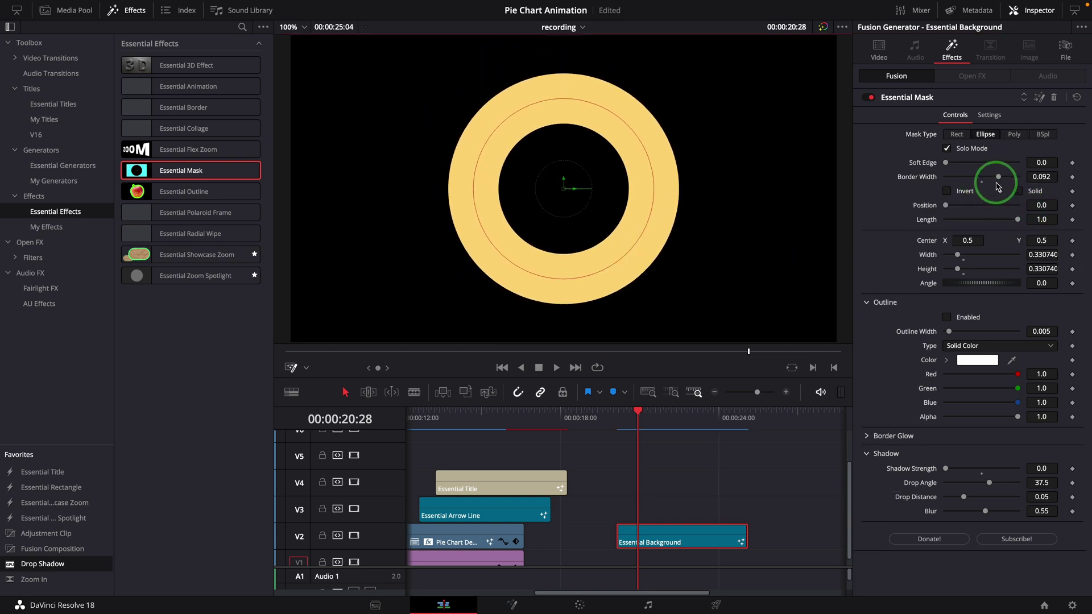
pyautogui.moveTo(996, 186); pyautogui.dragTo(994, 183)
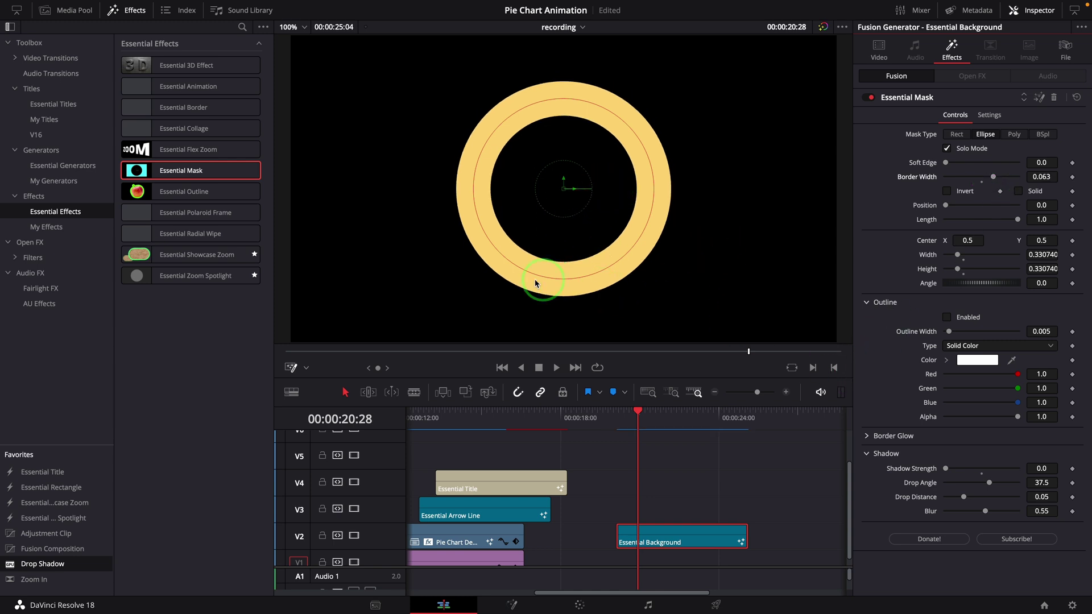
pyautogui.moveTo(174, 234); pyautogui.dragTo(528, 223)
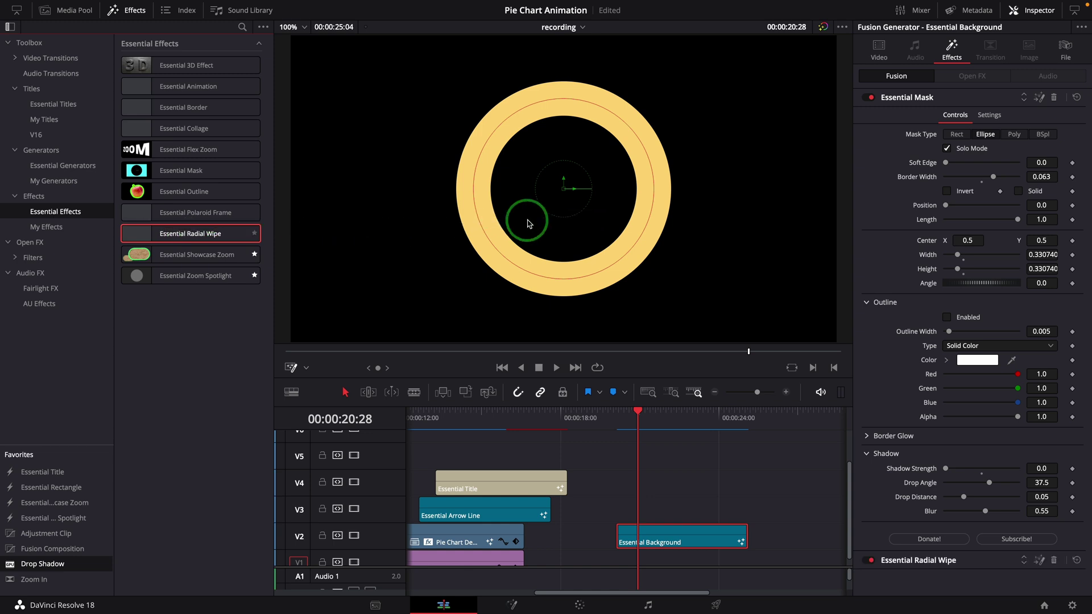
# Set the ring's Essential Radial Wipe Animation Time to 150 and preview it drawing in.
pyautogui.click(970, 563)
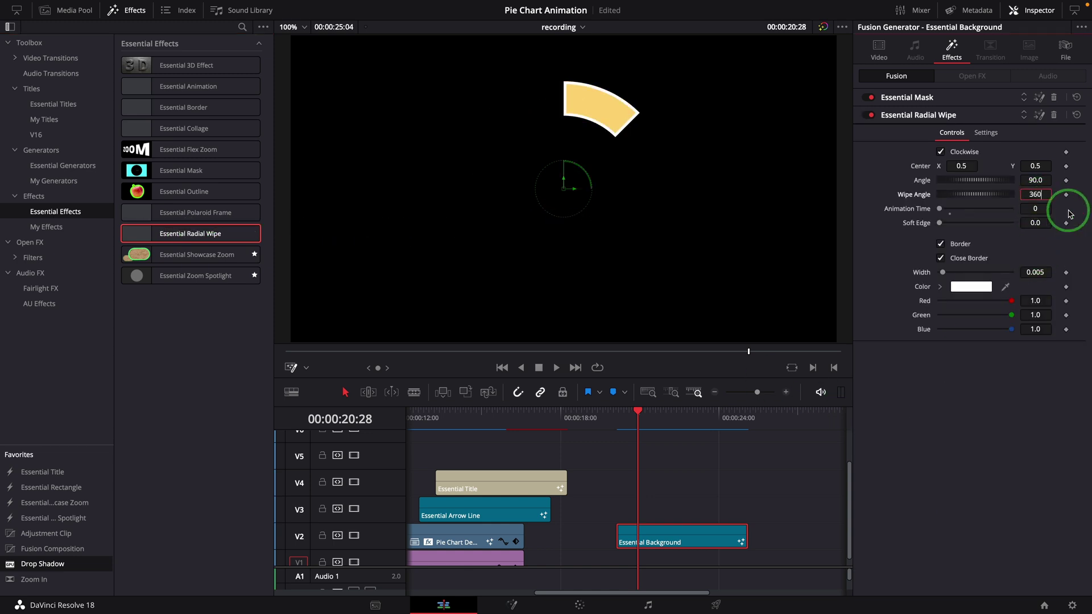
pyautogui.press('Return')
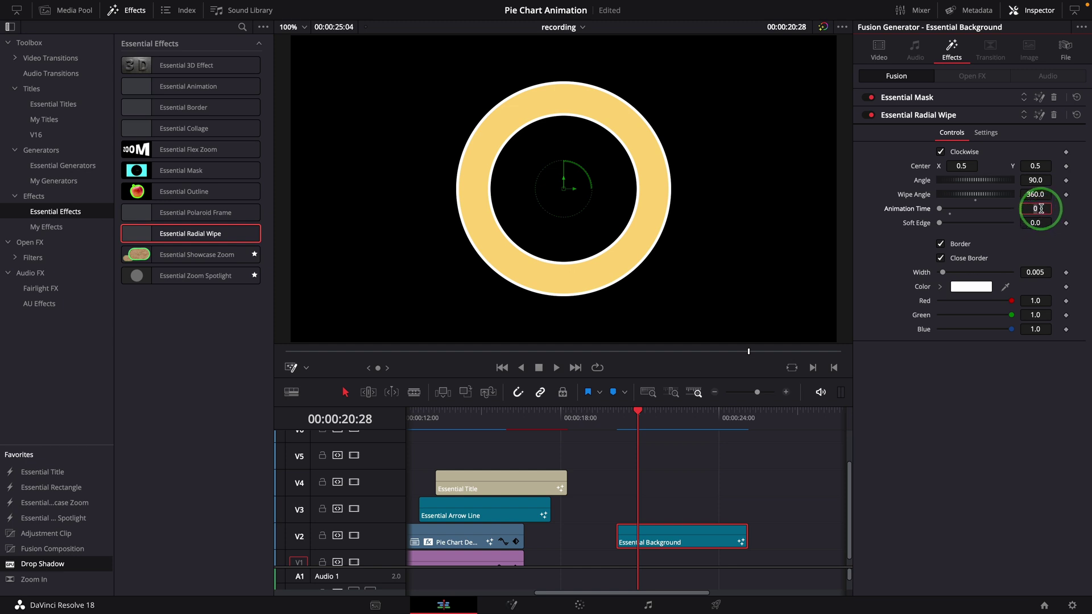
pyautogui.press('Return')
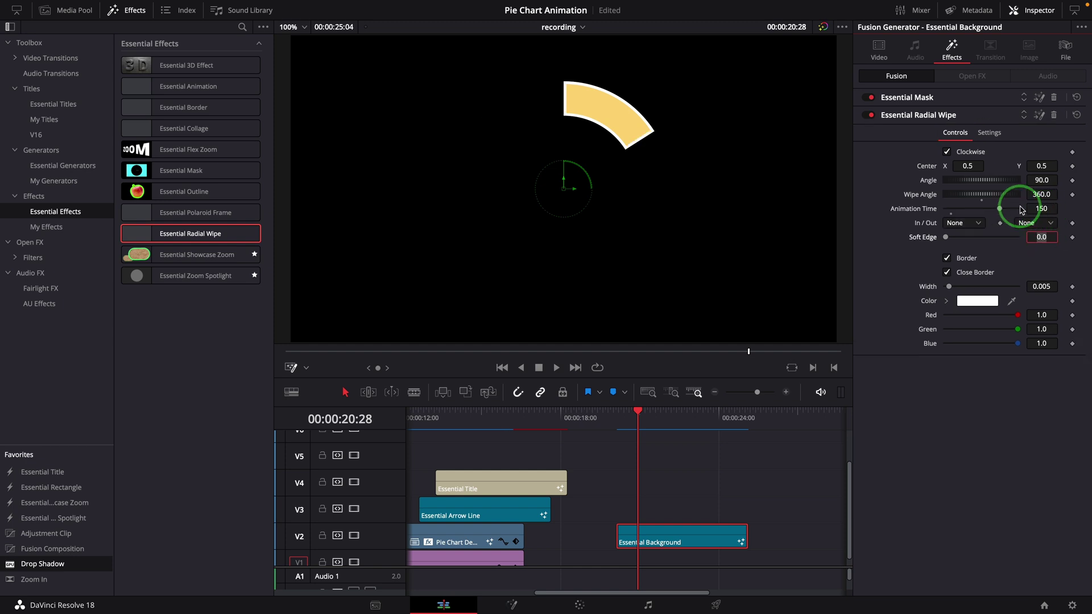
pyautogui.click(617, 419)
pyautogui.press('space')
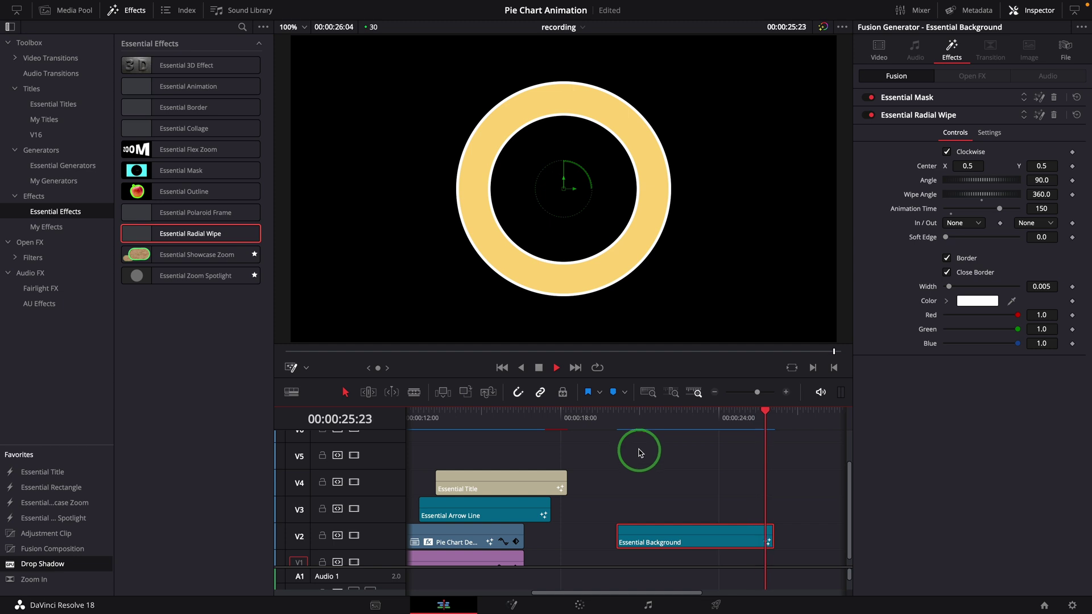
pyautogui.click(617, 419)
# Add a Text+ title on track V3 above the ring, extended to end with the background clip.
pyautogui.click(35, 90)
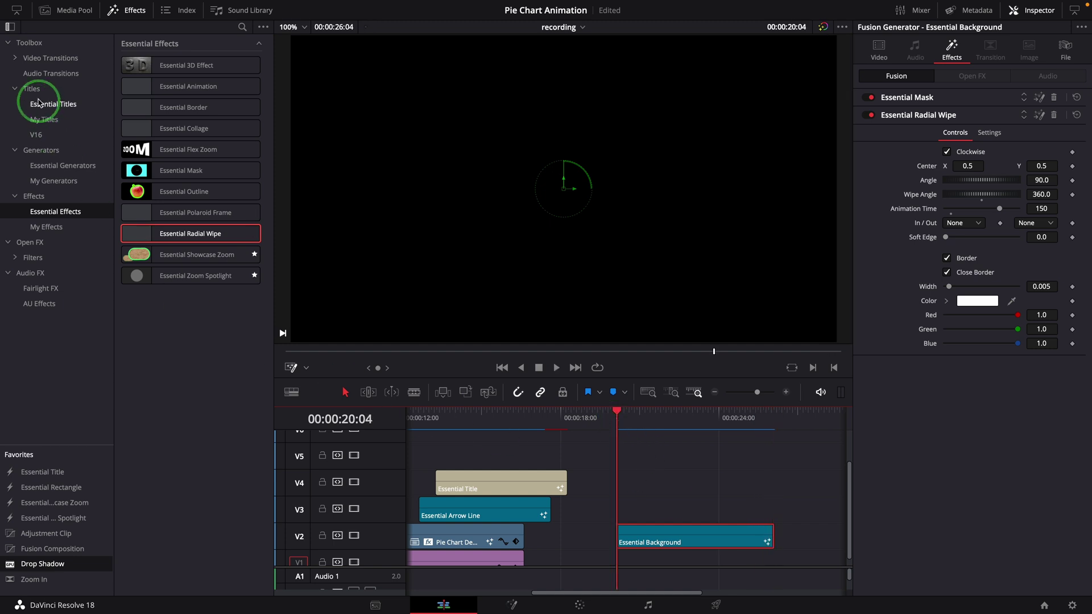
pyautogui.moveTo(211, 169); pyautogui.dragTo(639, 512)
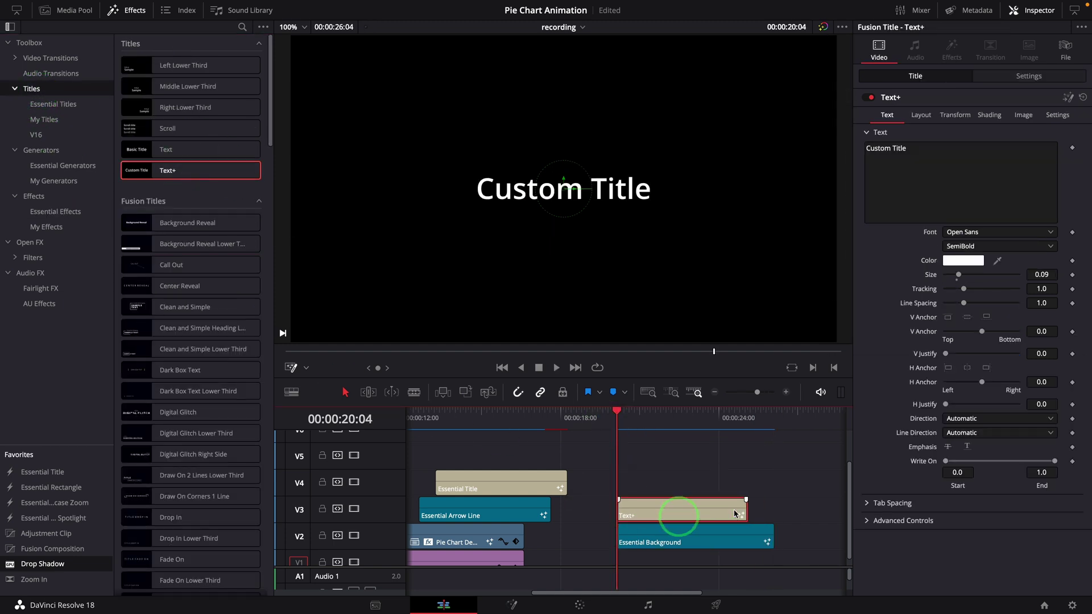
pyautogui.moveTo(744, 510); pyautogui.dragTo(773, 510)
pyautogui.click(697, 482)
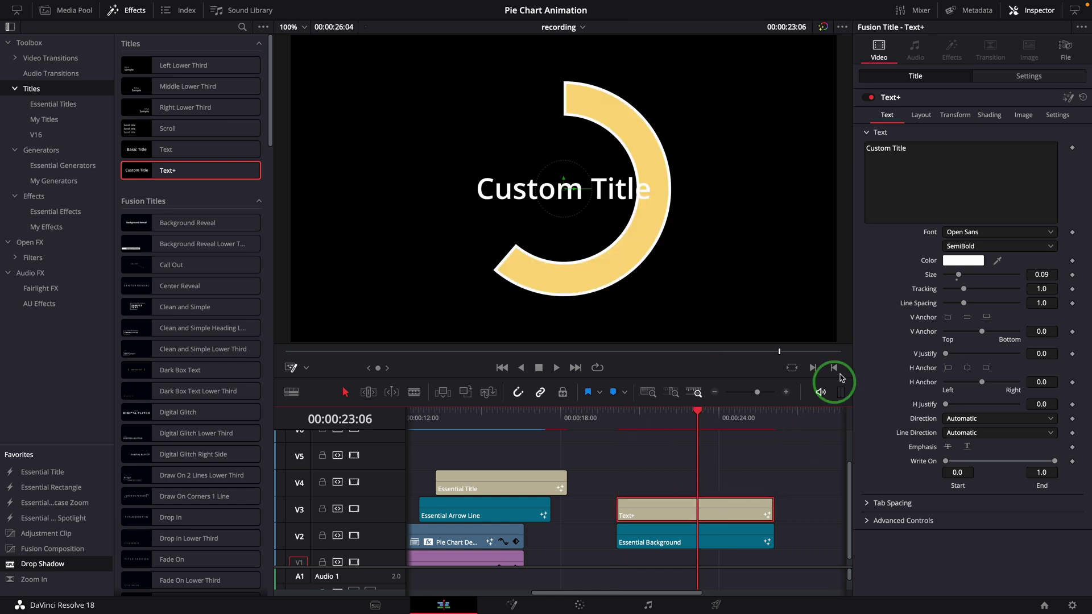
# Drive the title's text with the expression floor(time/30) and play back the counting number.
pyautogui.rightClick(884, 168)
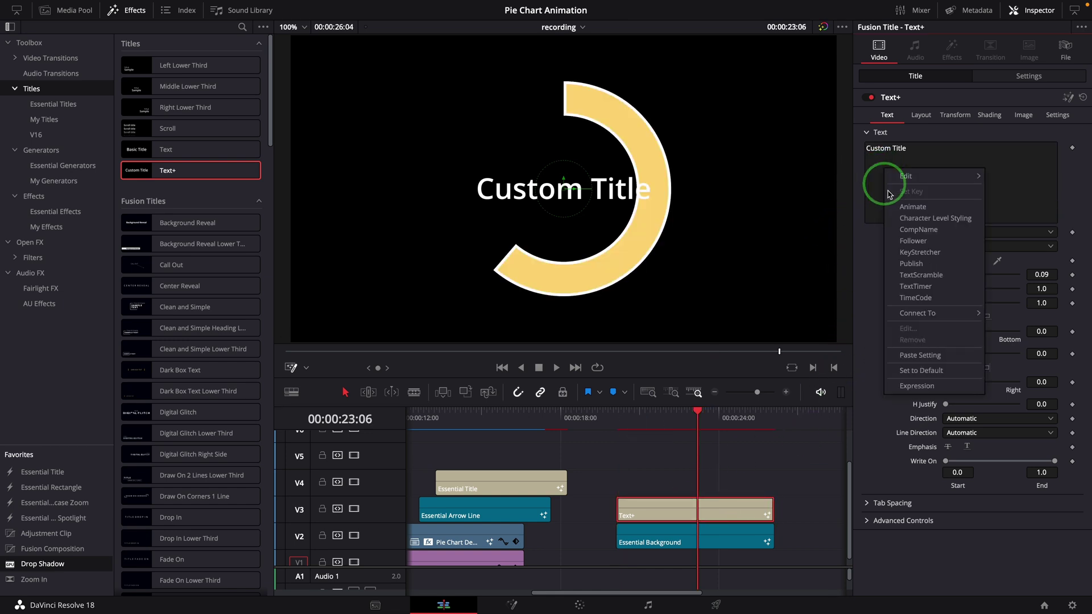
pyautogui.click(912, 387)
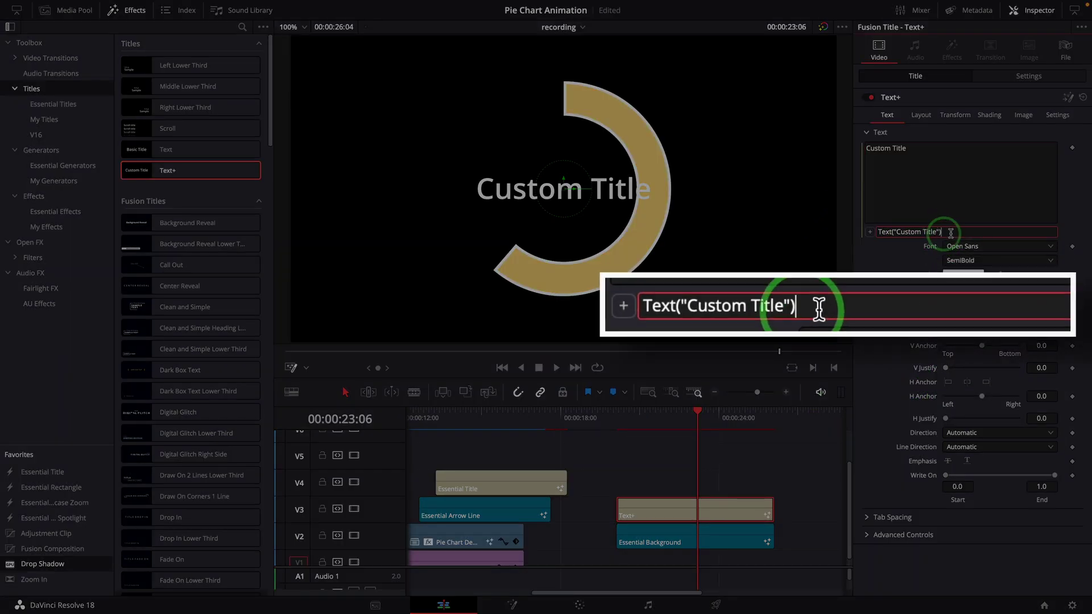
pyautogui.write('time/')
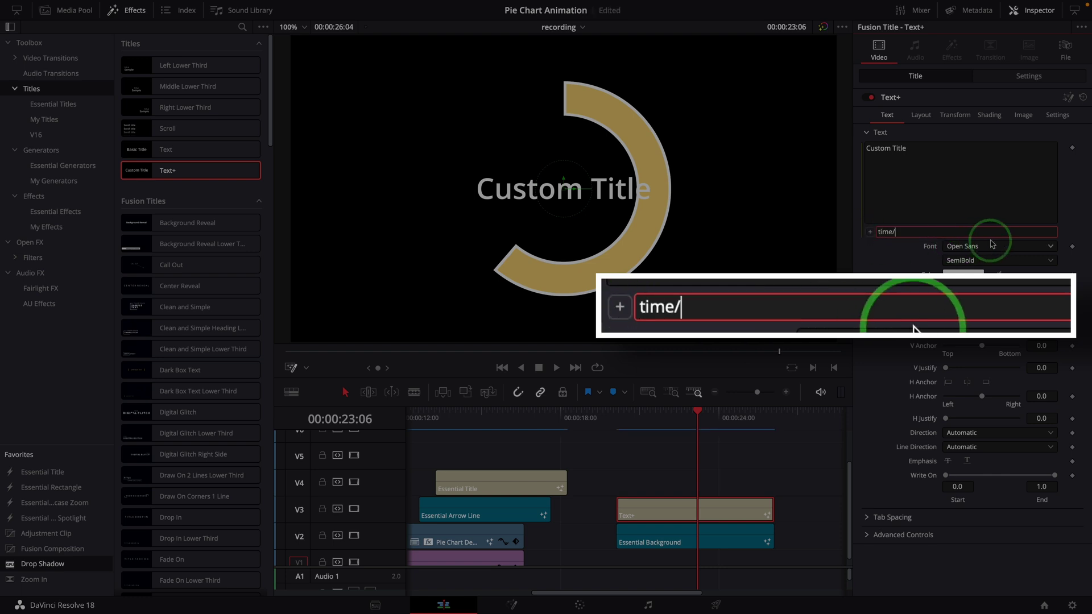
pyautogui.write('oor(')
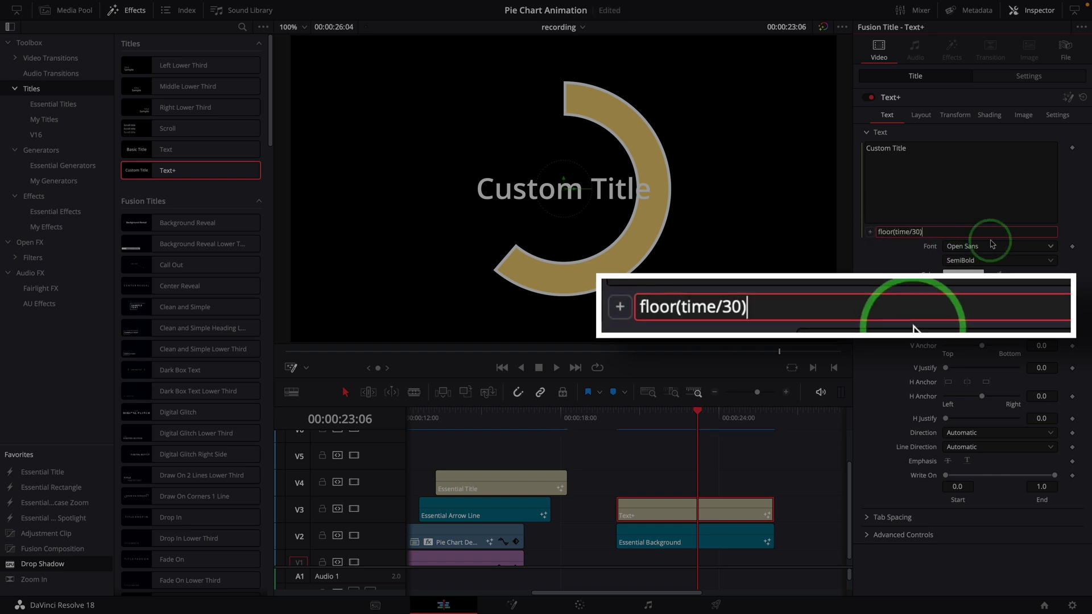
pyautogui.press('Return')
pyautogui.click(621, 458)
pyautogui.press('space')
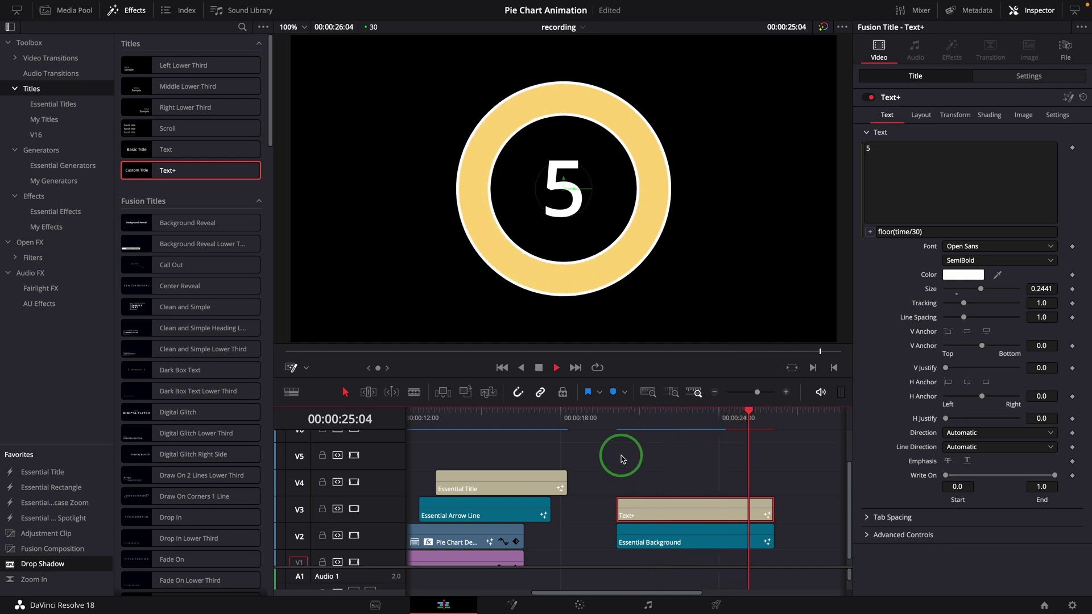
pyautogui.press('space')
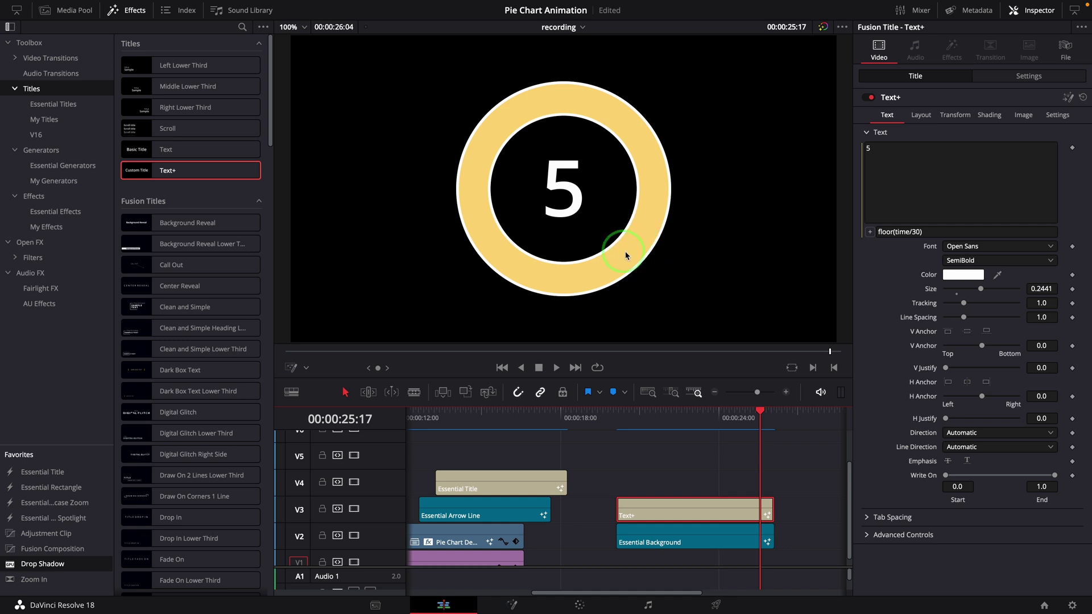
# Turn off Border in the background's Essential Radial Wipe to remove the ring's white edge.
pyautogui.click(703, 541)
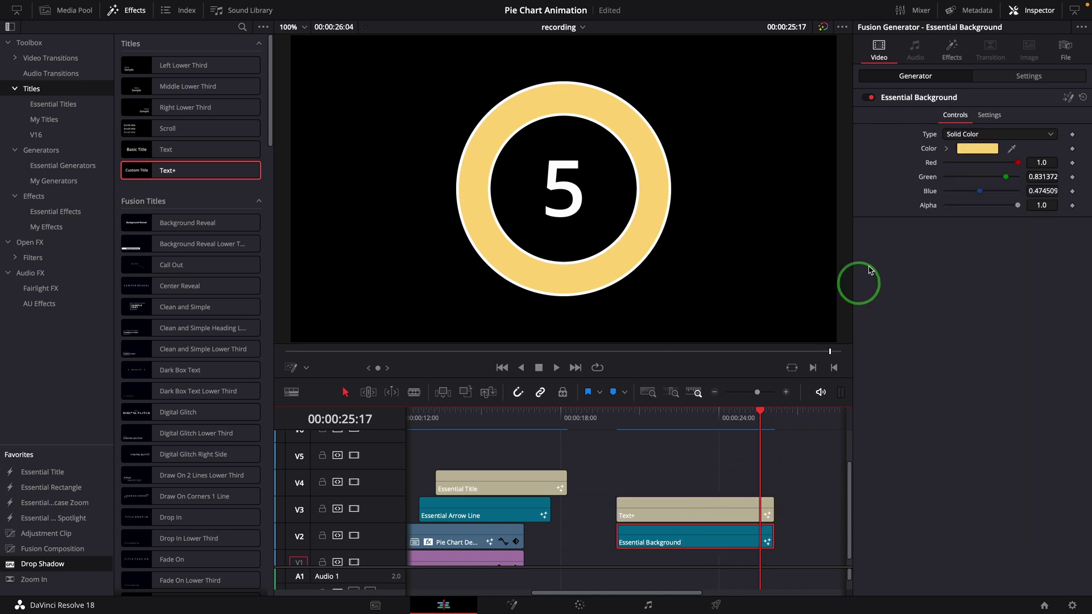
pyautogui.click(941, 54)
pyautogui.click(922, 556)
pyautogui.click(945, 259)
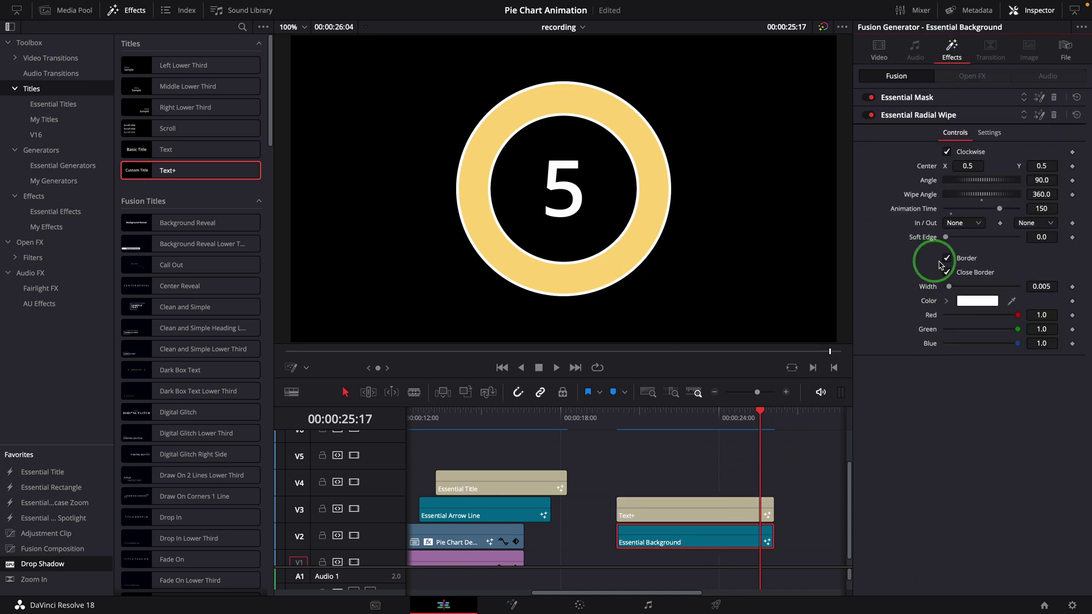
pyautogui.click(946, 259)
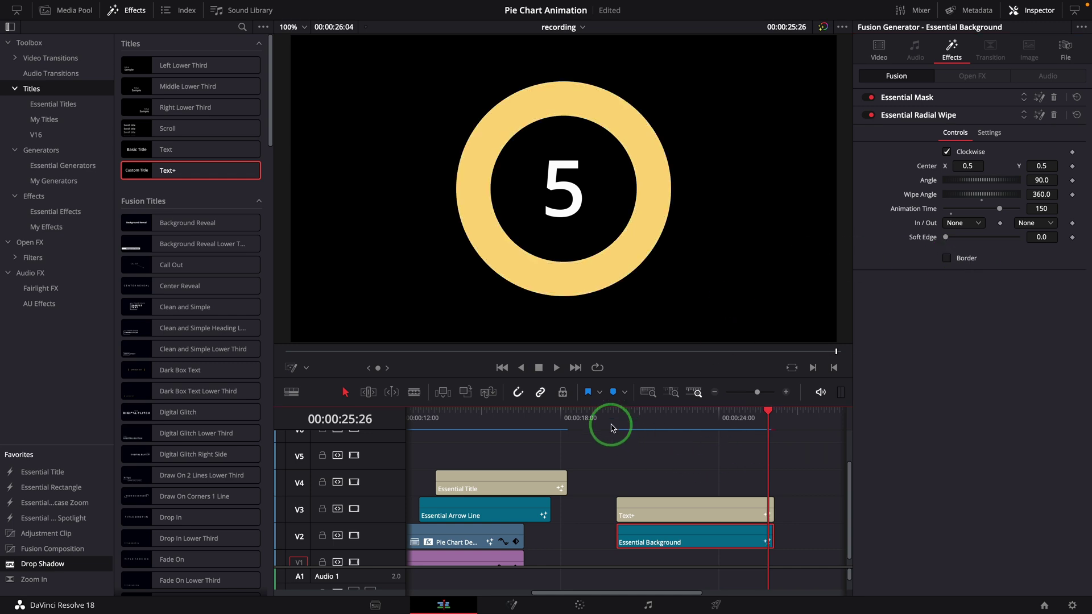
# Merge the Text+ counter and yellow ring clips into a compound clip named 'Countdown Timer'.
pyautogui.moveTo(711, 463); pyautogui.dragTo(755, 561)
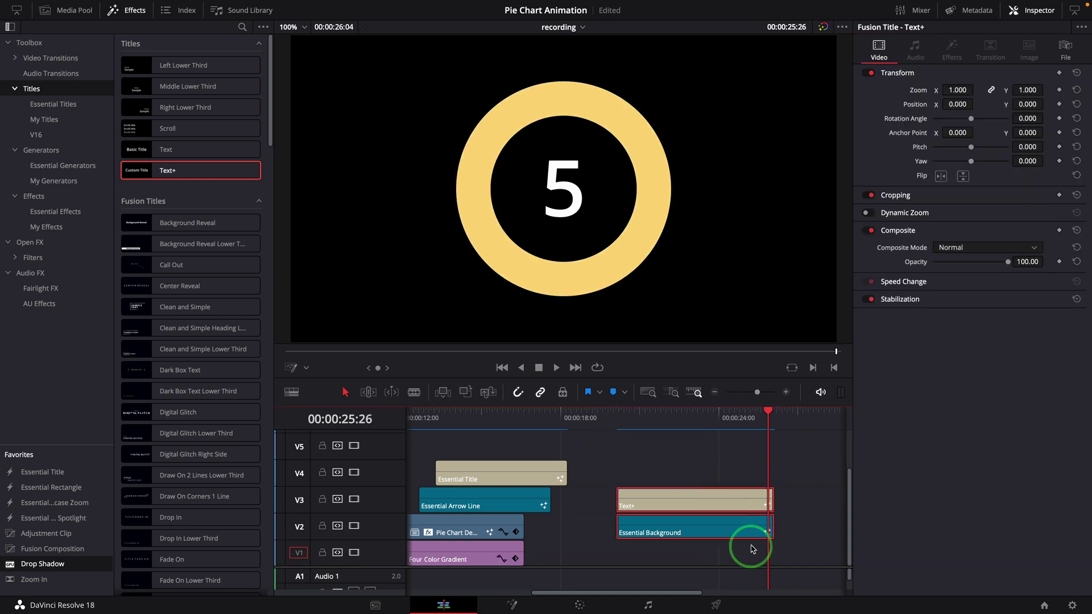
pyautogui.rightClick(711, 526)
pyautogui.click(767, 241)
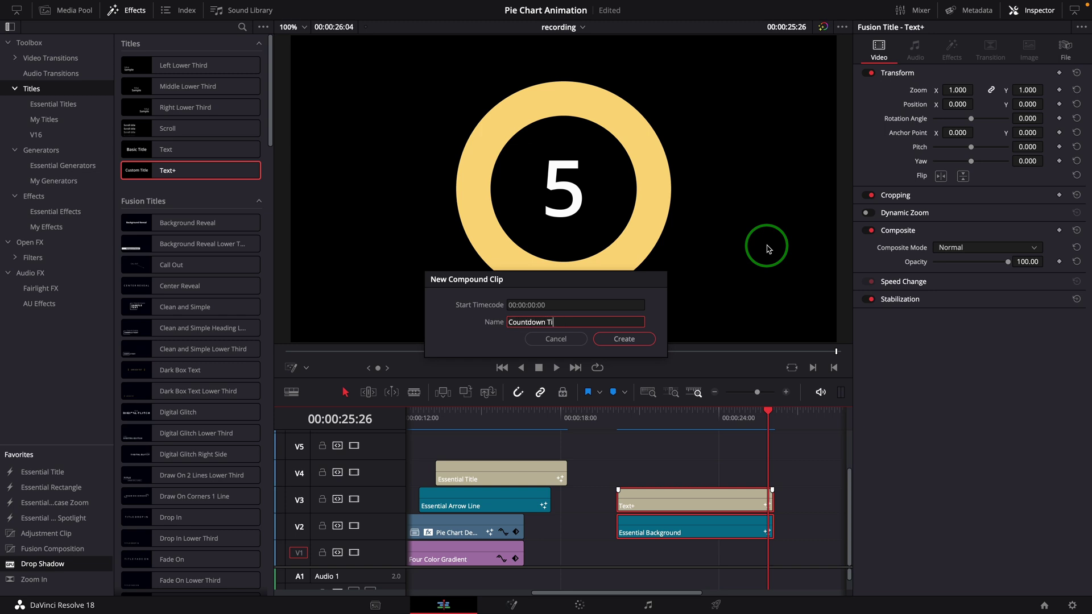
pyautogui.press('Return')
pyautogui.press('Up')
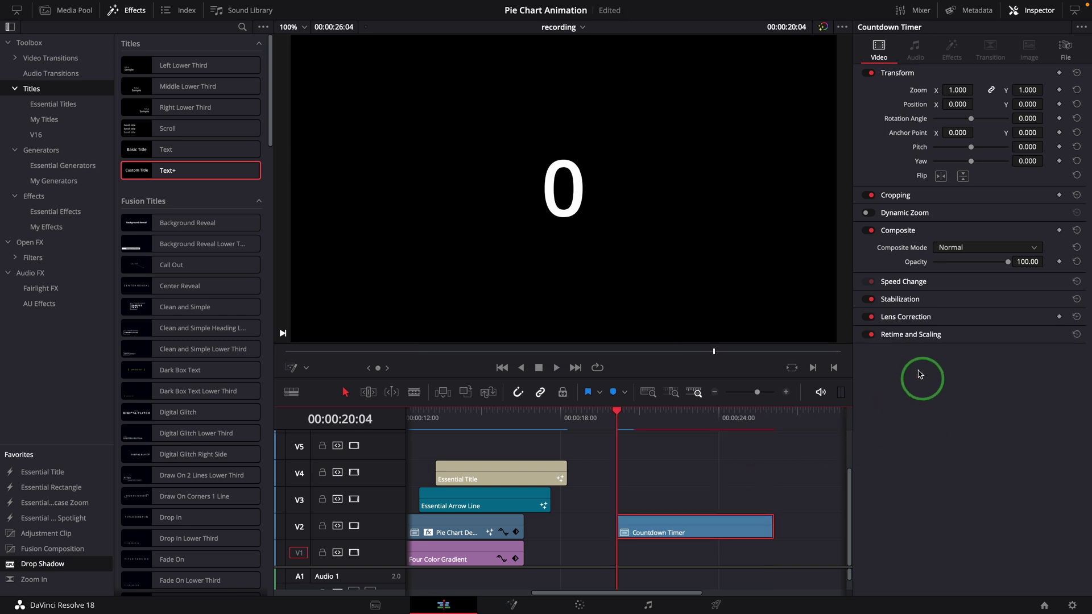
# Reverse the Countdown Timer's direction to -100% speed and play it counting down from 5.
pyautogui.click(912, 287)
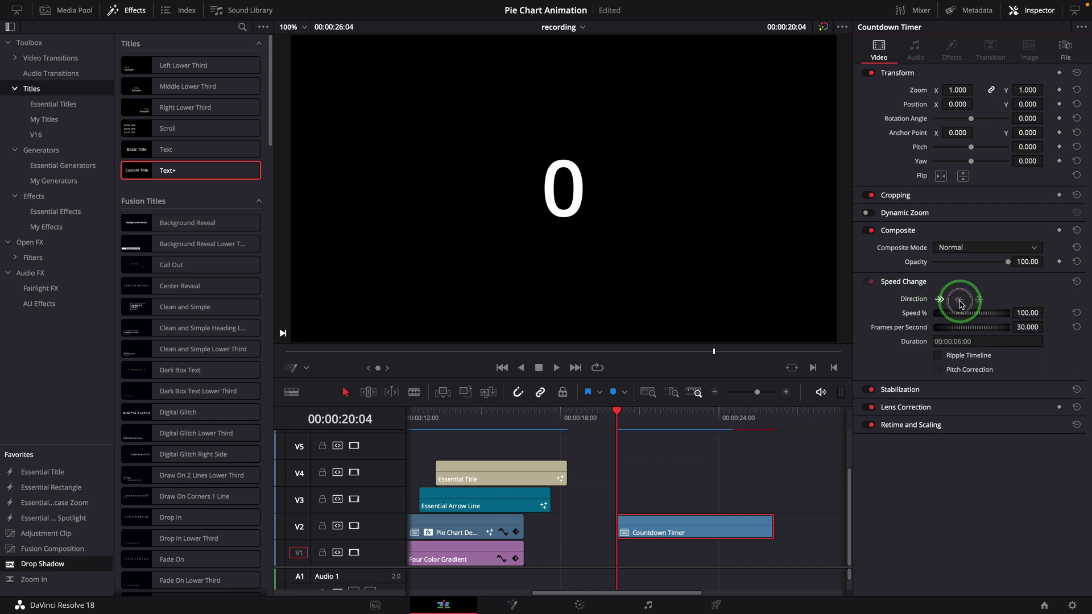
pyautogui.click(959, 301)
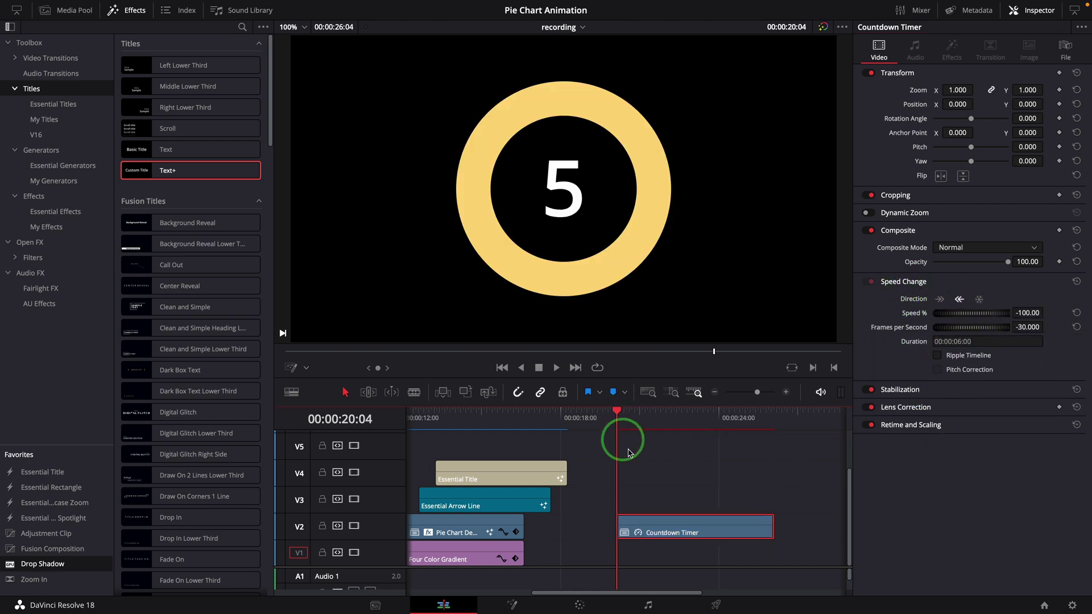
pyautogui.press('space')
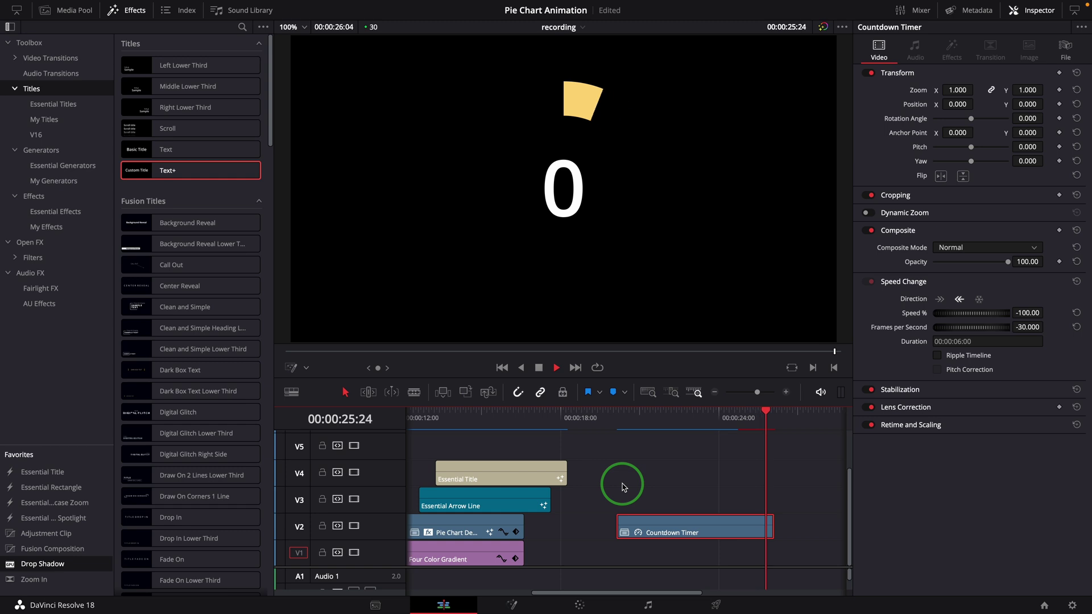
# Place a copy of the Four Color Gradient clip on V1 beneath the Countdown Timer.
pyautogui.click(620, 469)
pyautogui.click(471, 561)
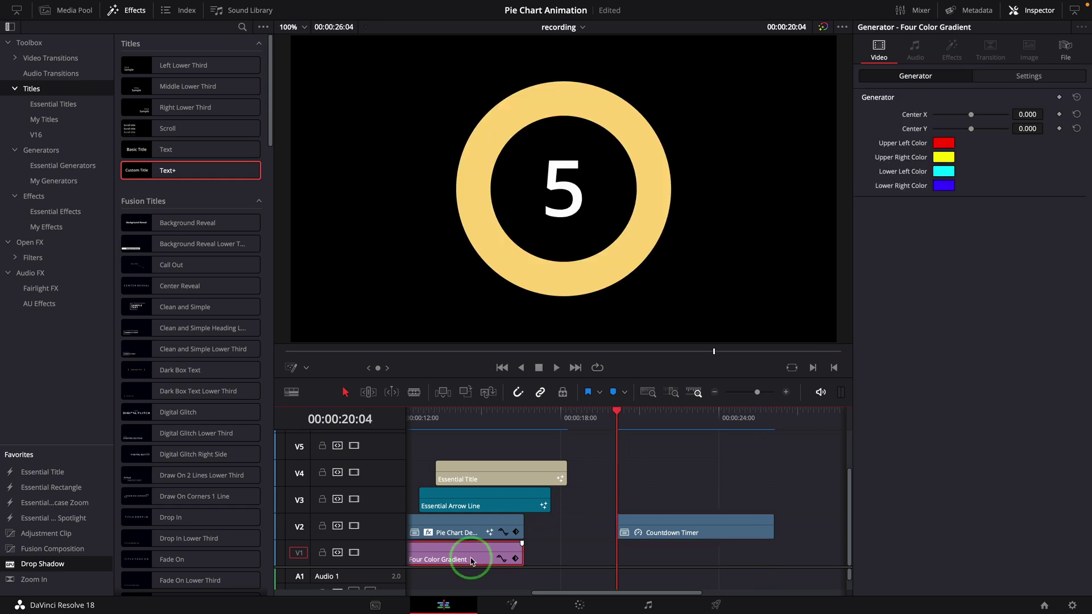
pyautogui.moveTo(471, 560); pyautogui.dragTo(739, 551)
# Apply a Drop Shadow from Favorites to the Countdown Timer and play back the result.
pyautogui.click(649, 468)
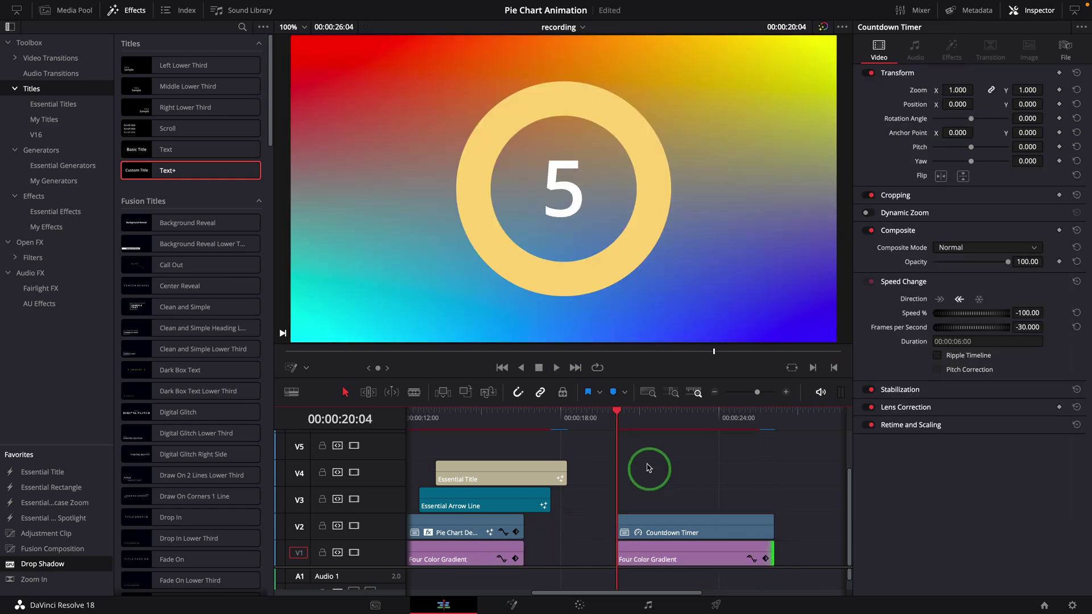
pyautogui.moveTo(39, 563); pyautogui.dragTo(631, 532)
pyautogui.press('space')
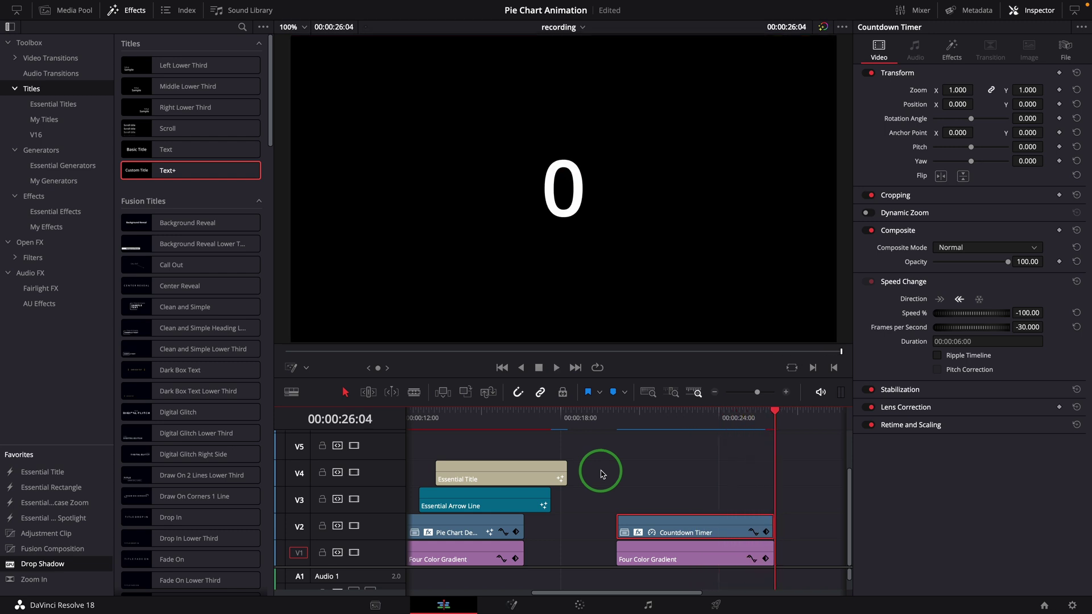
pyautogui.press('space')
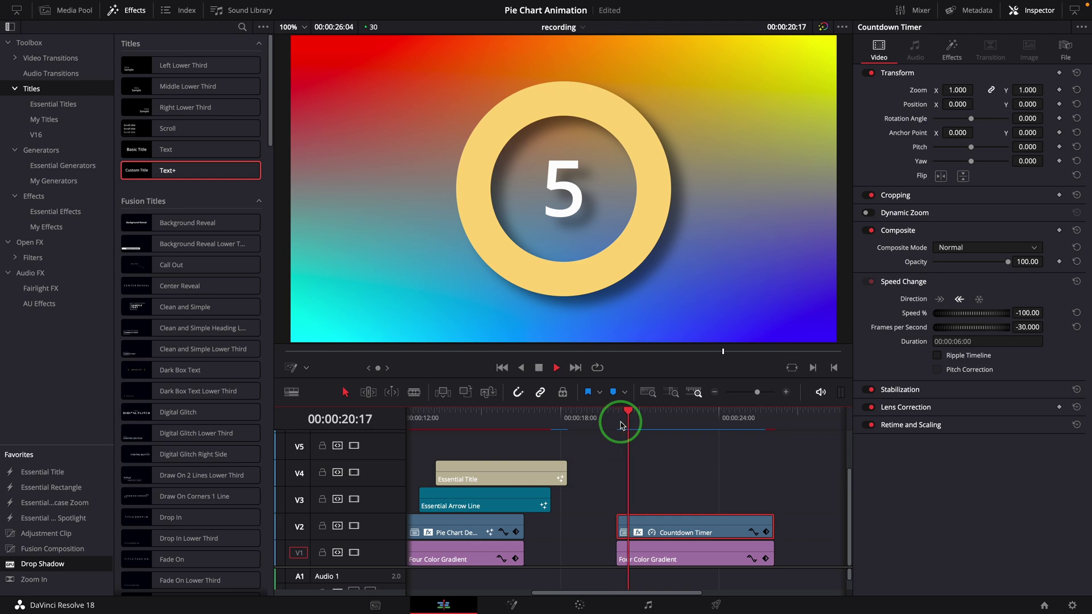